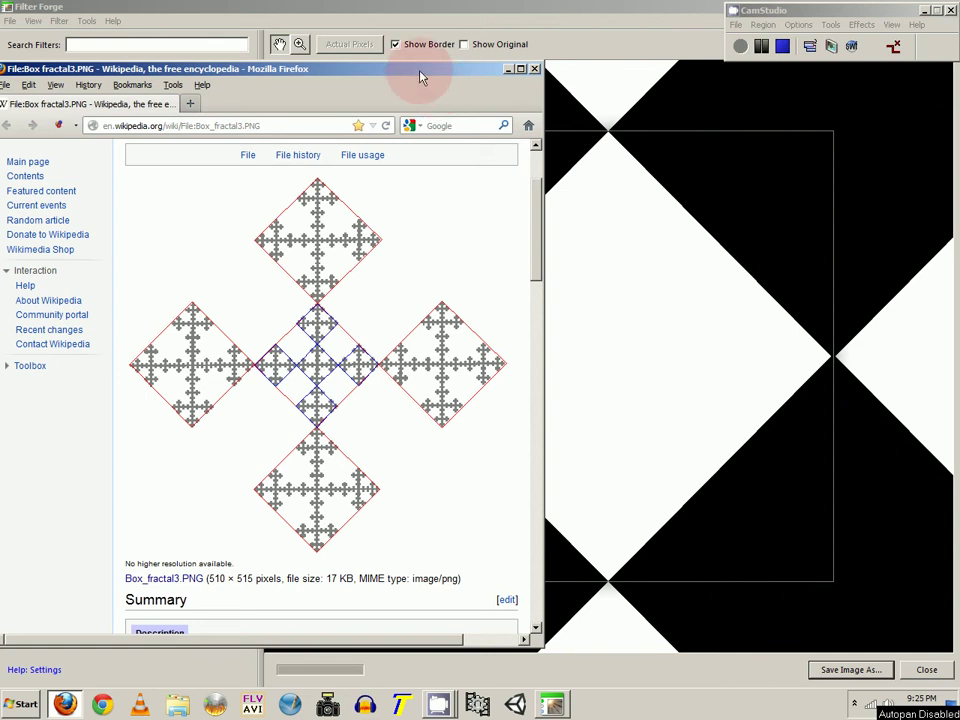
- Move the Firefox window aside and scroll the box fractal reference page
drag(421, 76, 371, 74)
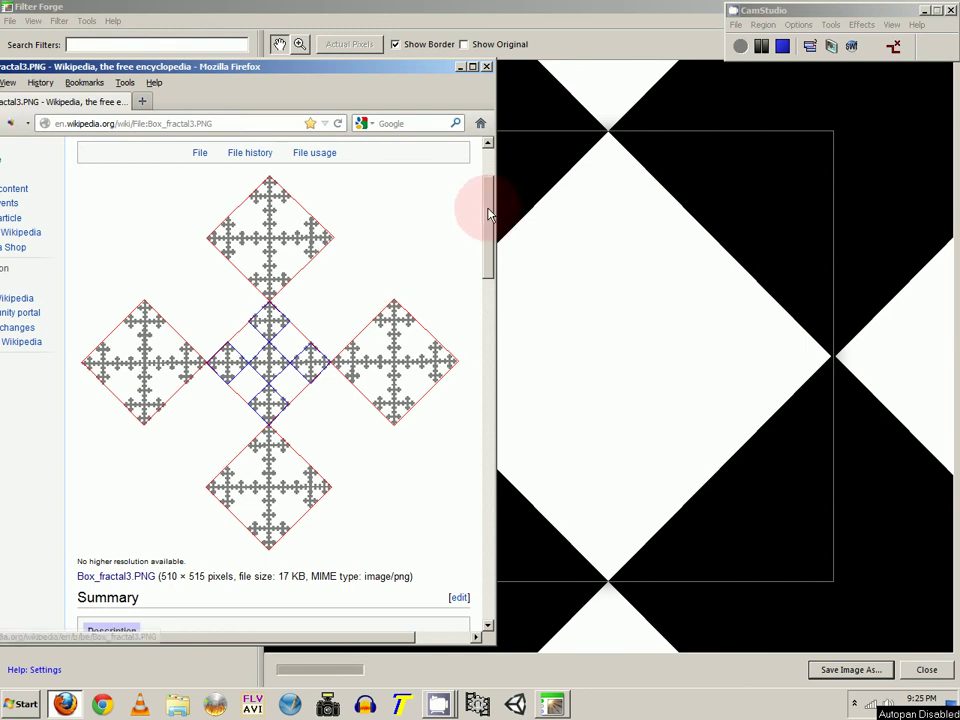
scroll(489, 213, down, 1)
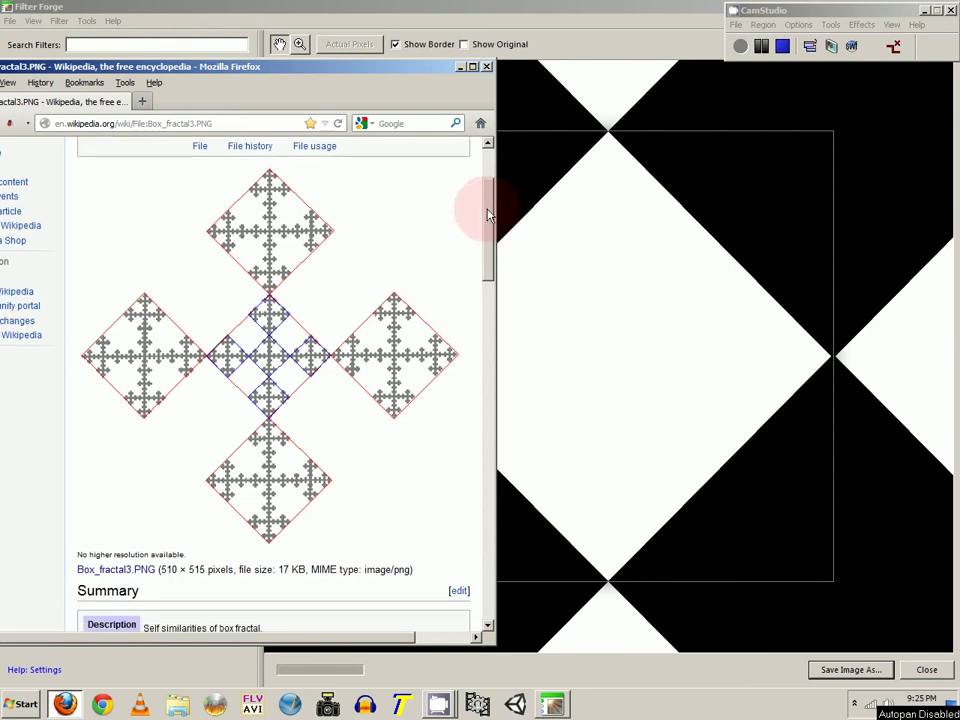
scroll(489, 210, down, 2)
scroll(489, 208, up, 3)
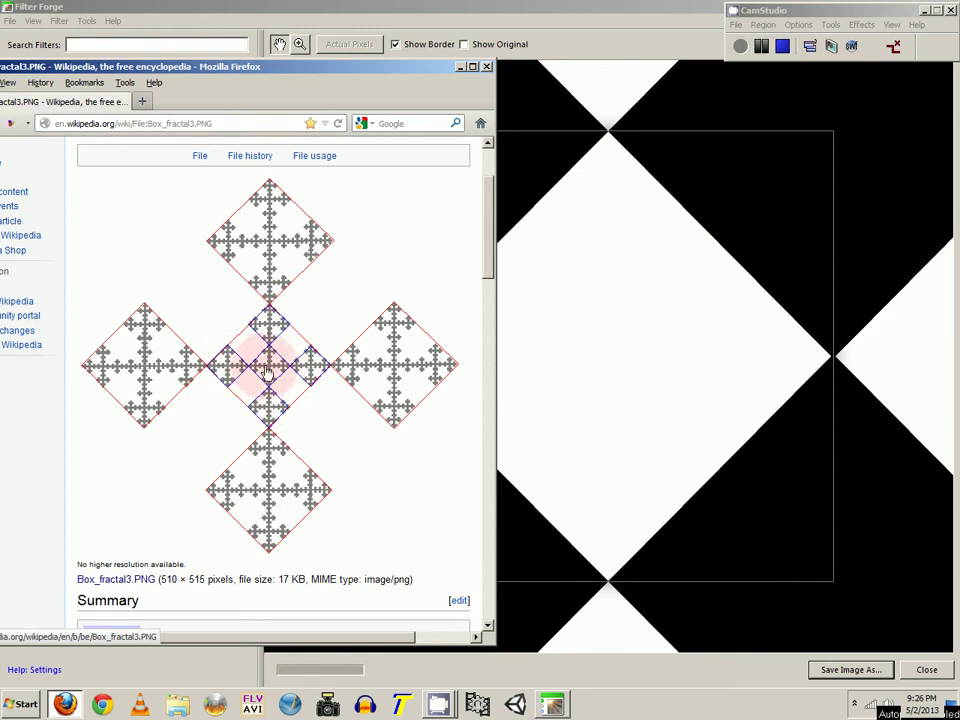
- Raise Dragon Designer's Iterations step by step to 5, comparing against the Wikipedia box fractal
click(635, 38)
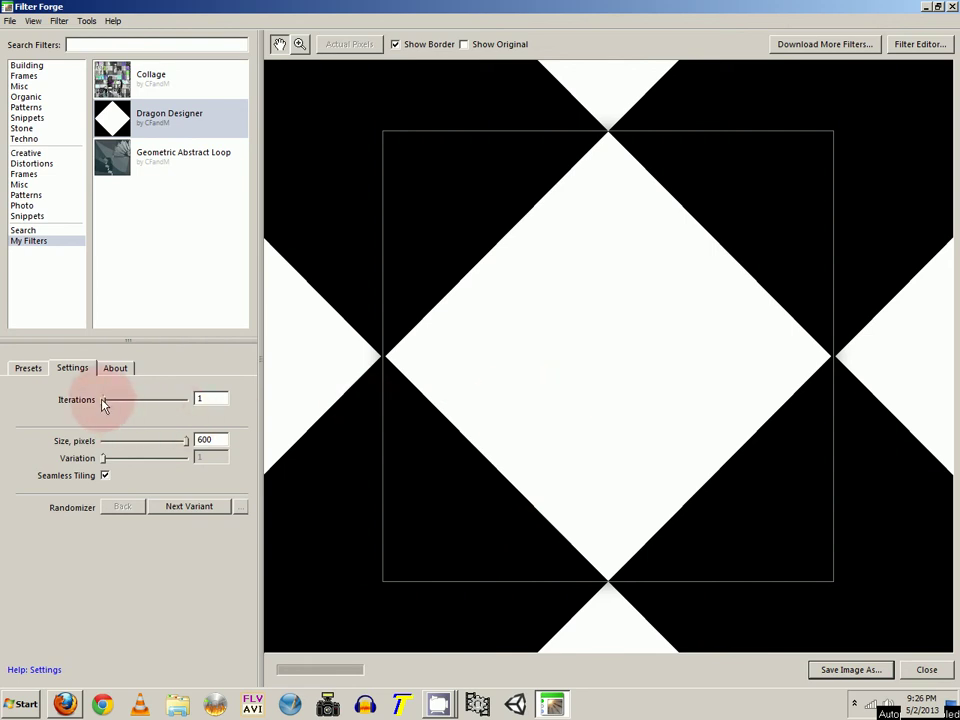
drag(103, 403, 117, 401)
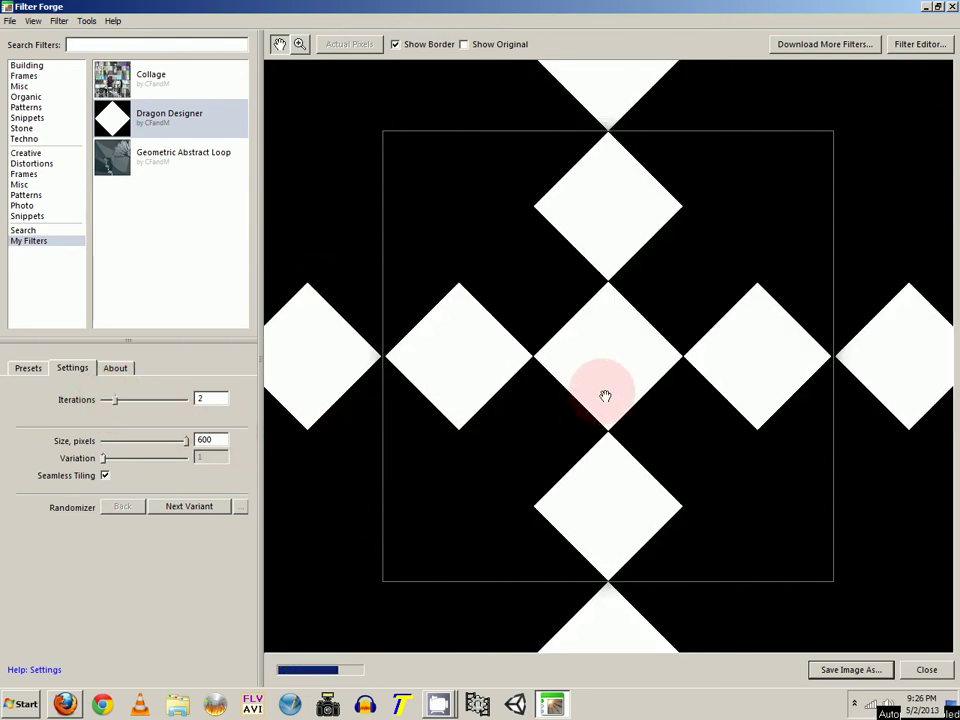
click(65, 704)
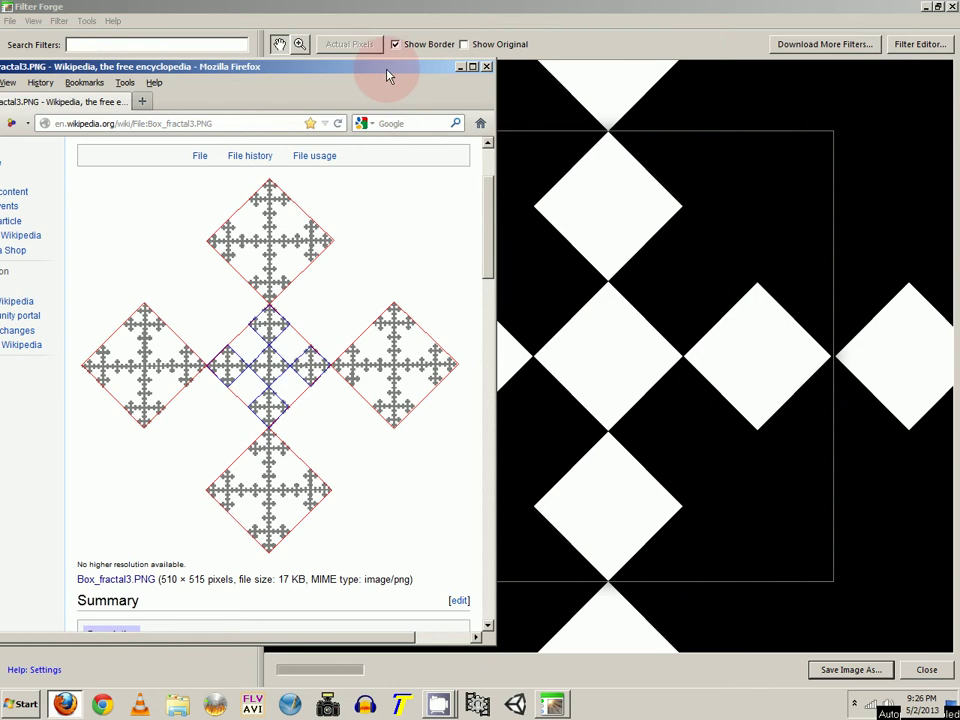
drag(389, 76, 339, 77)
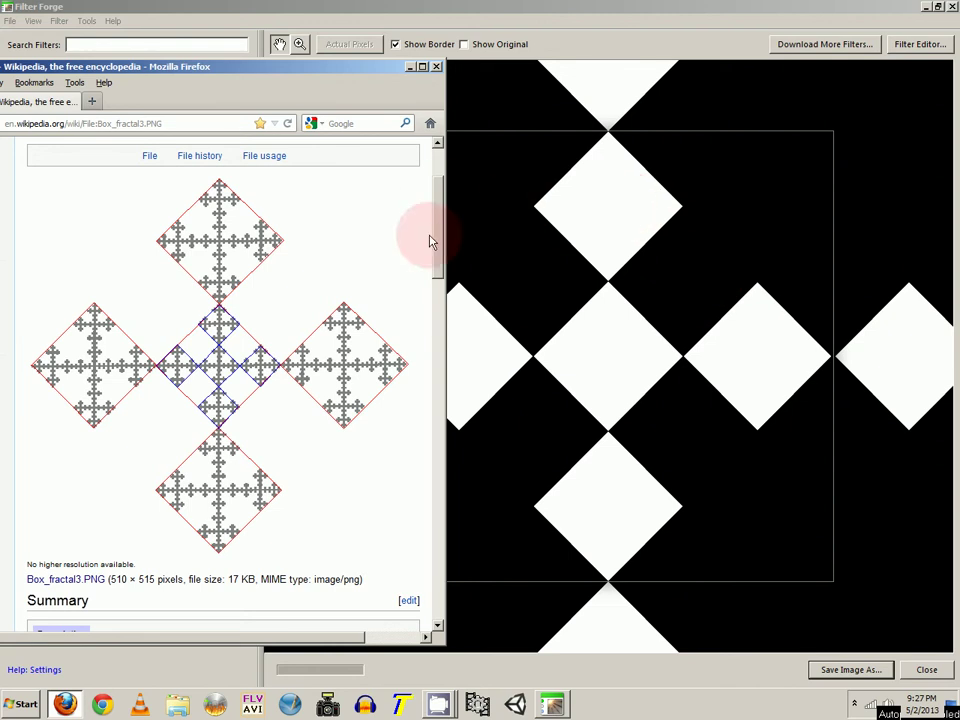
click(497, 107)
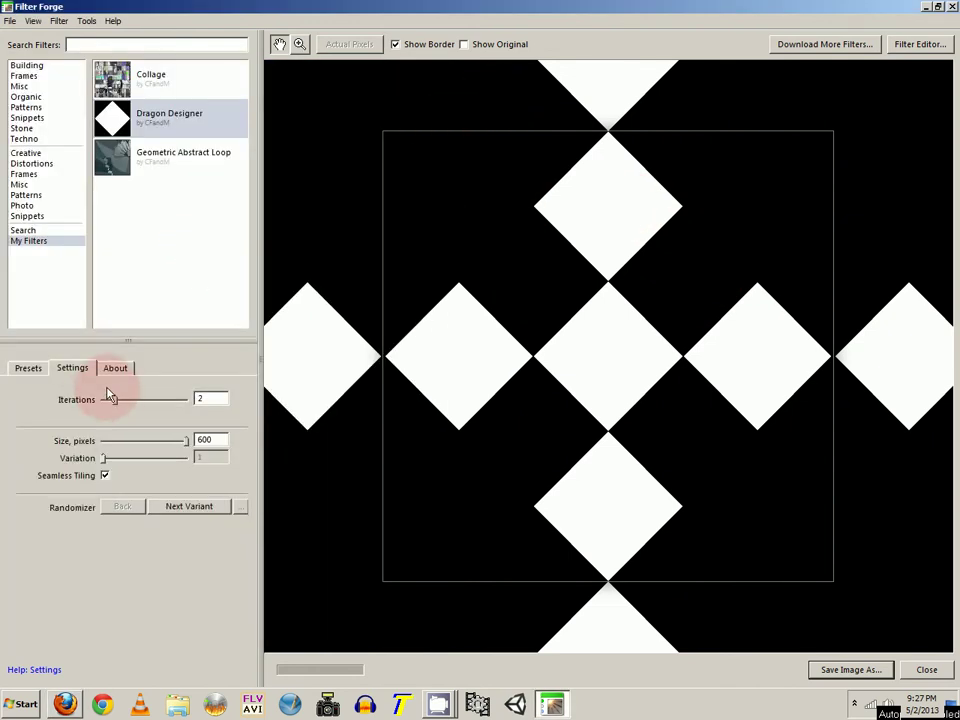
drag(119, 404, 152, 403)
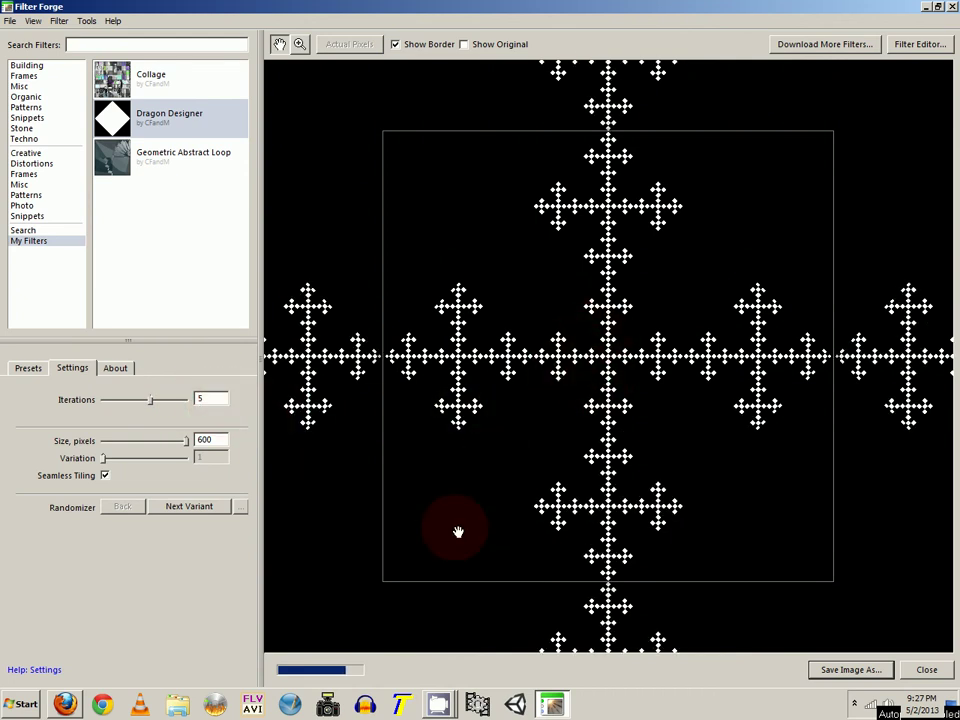
- Close the Wikipedia reference window and push Iterations up toward 8
click(65, 705)
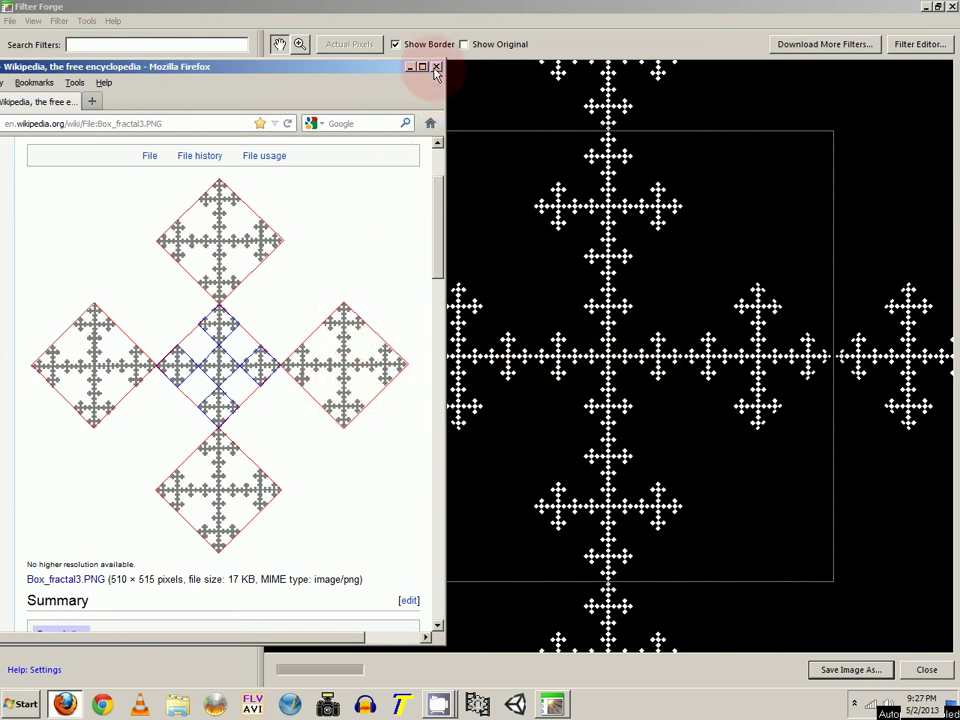
click(436, 68)
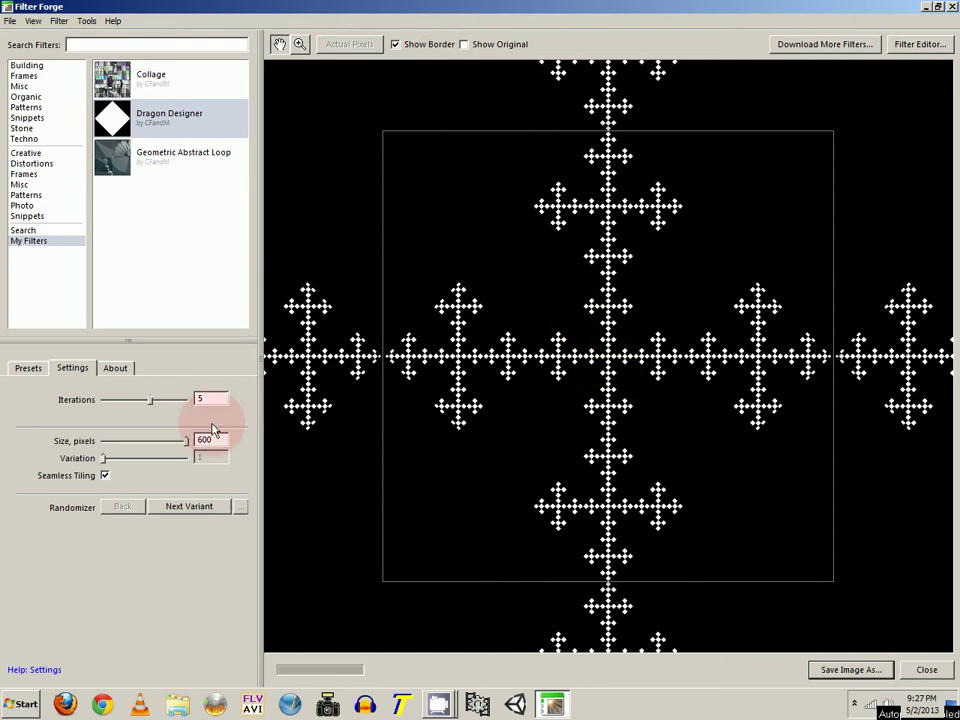
drag(155, 405, 188, 401)
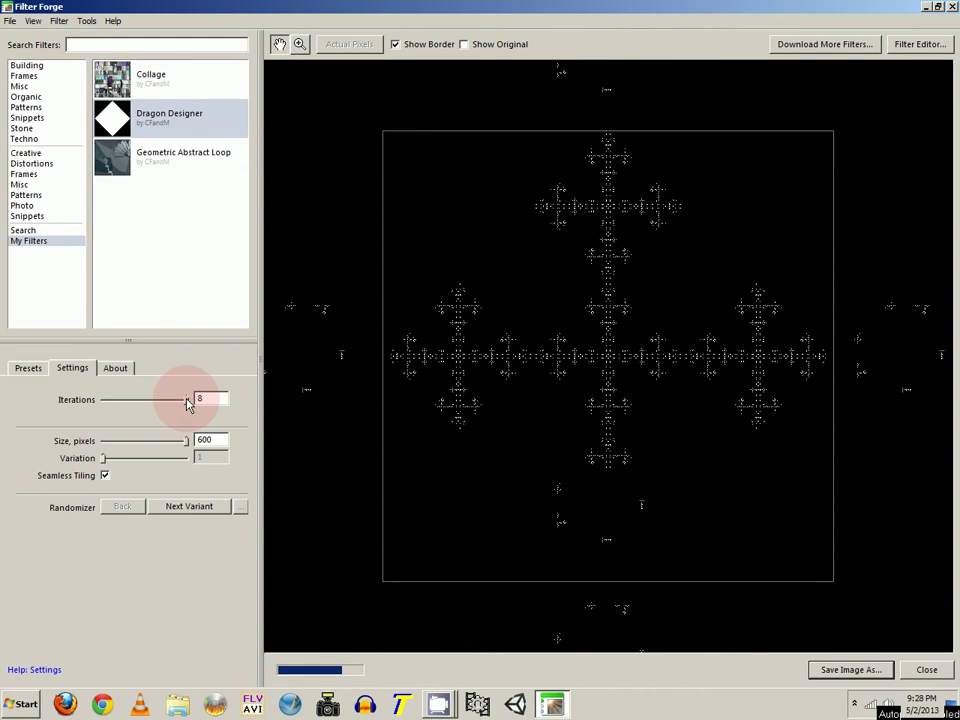
- Bring Iterations back down to 1, leaving a single large white diamond
click(608, 265)
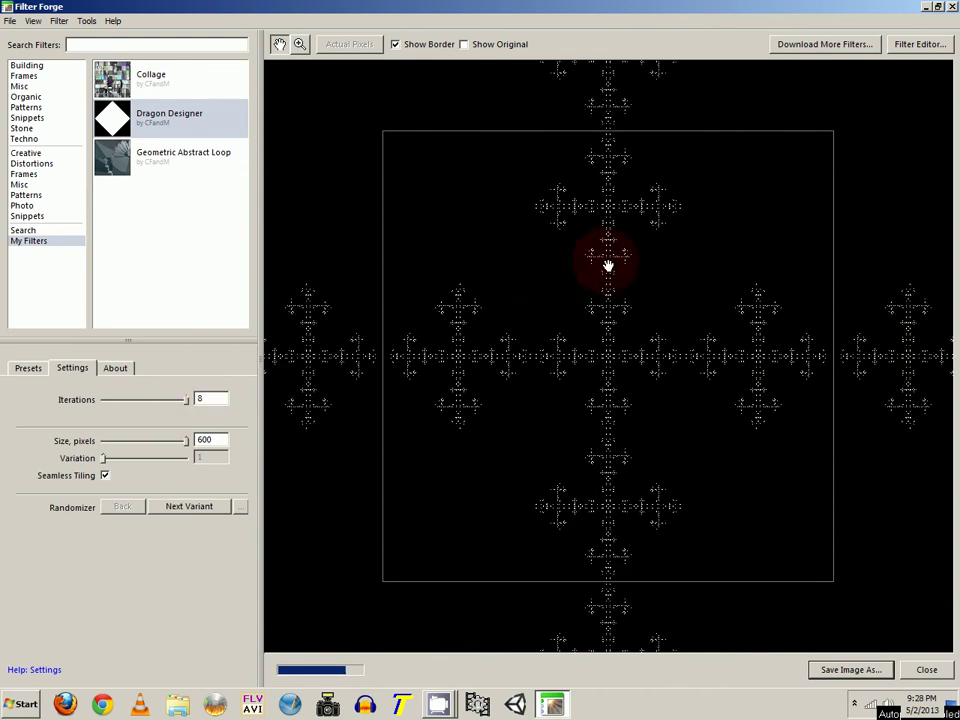
click(182, 421)
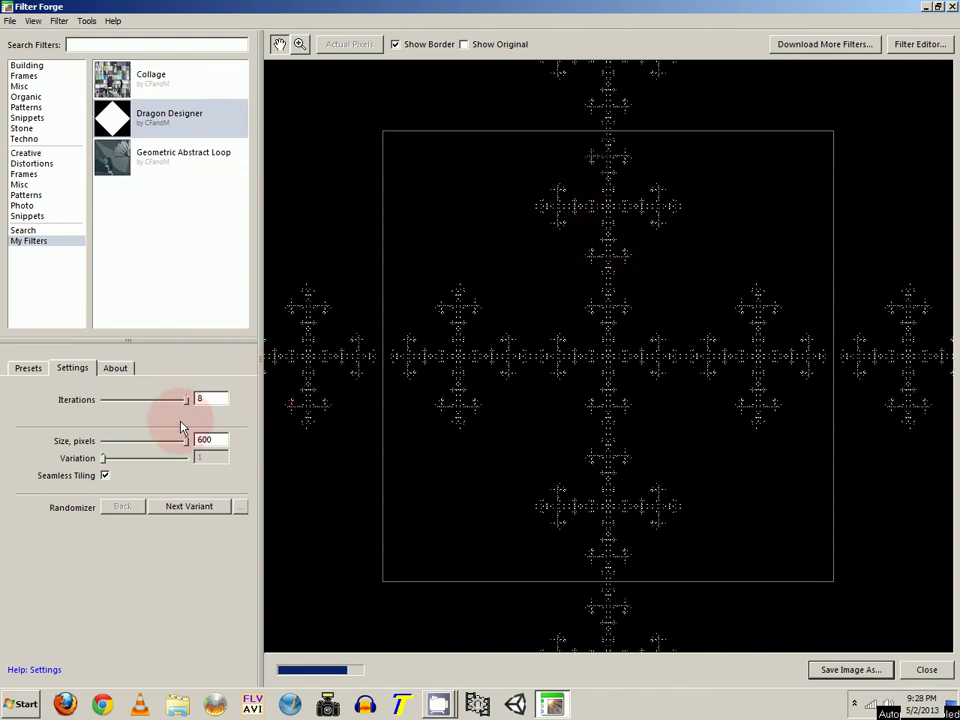
click(185, 400)
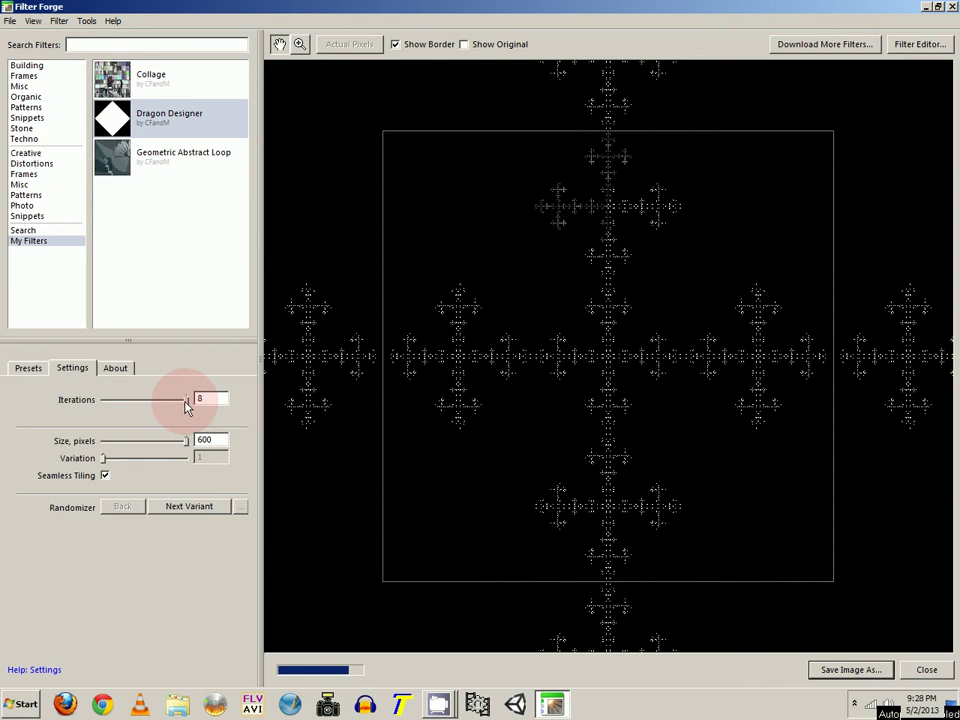
drag(183, 405, 100, 407)
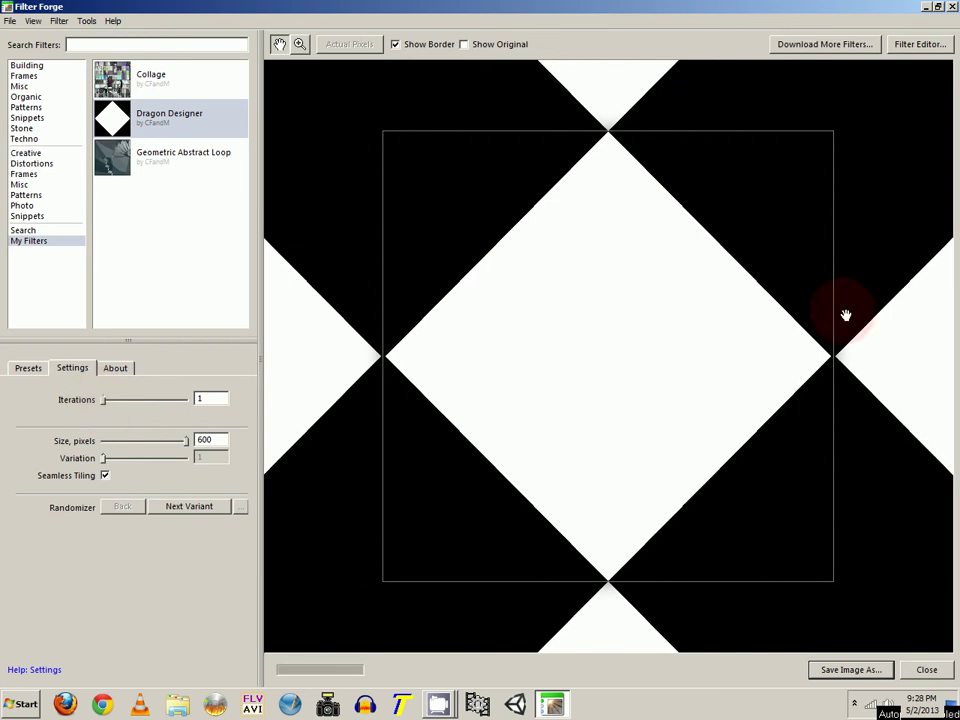
- Open Dragon Designer in the Filter Editor using 'Edit this filter'
click(915, 46)
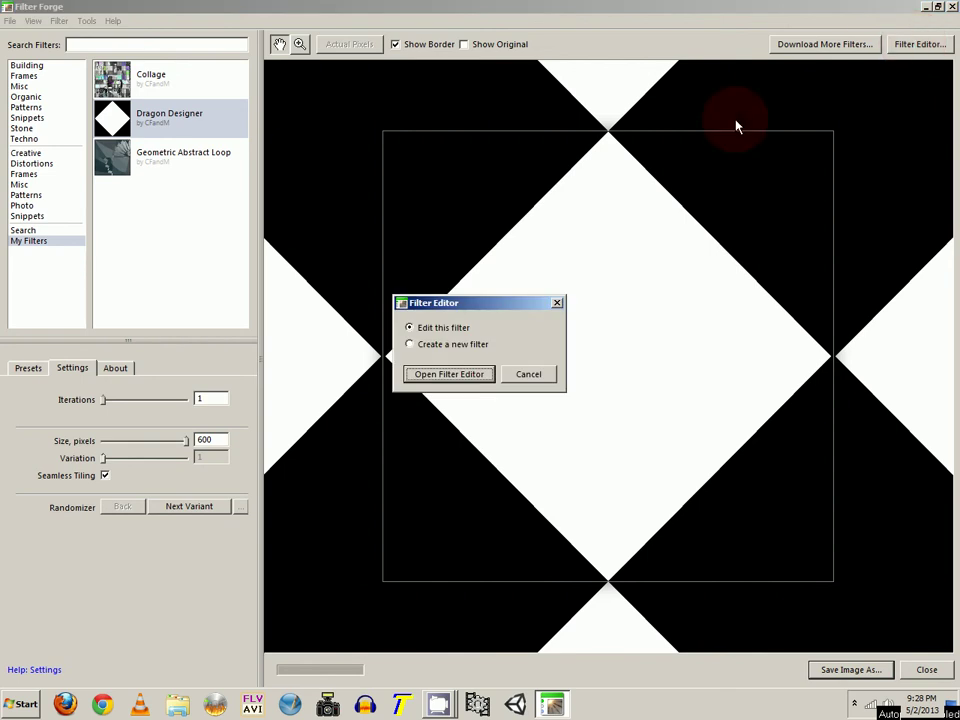
drag(486, 304, 686, 202)
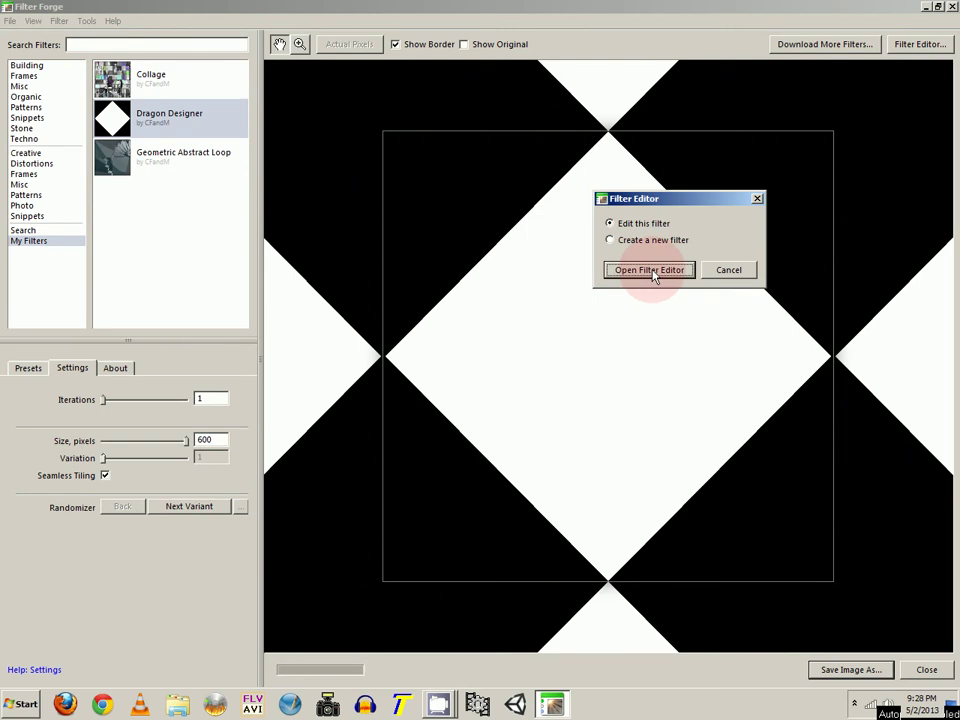
click(650, 270)
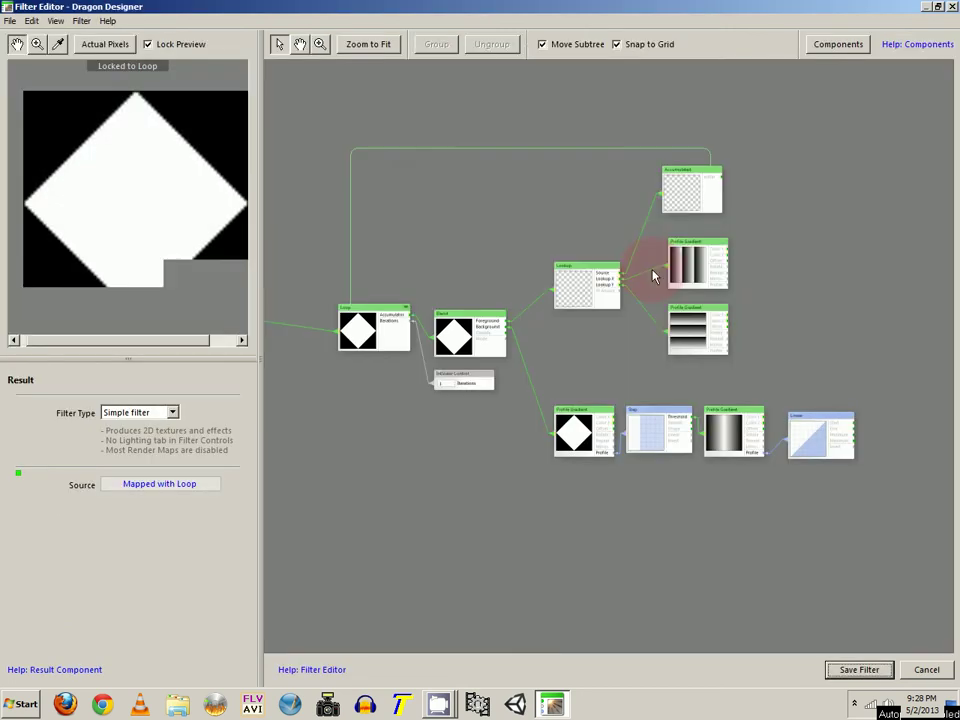
- Look over the node graph, select the Loop node and zoom in
drag(646, 343, 623, 342)
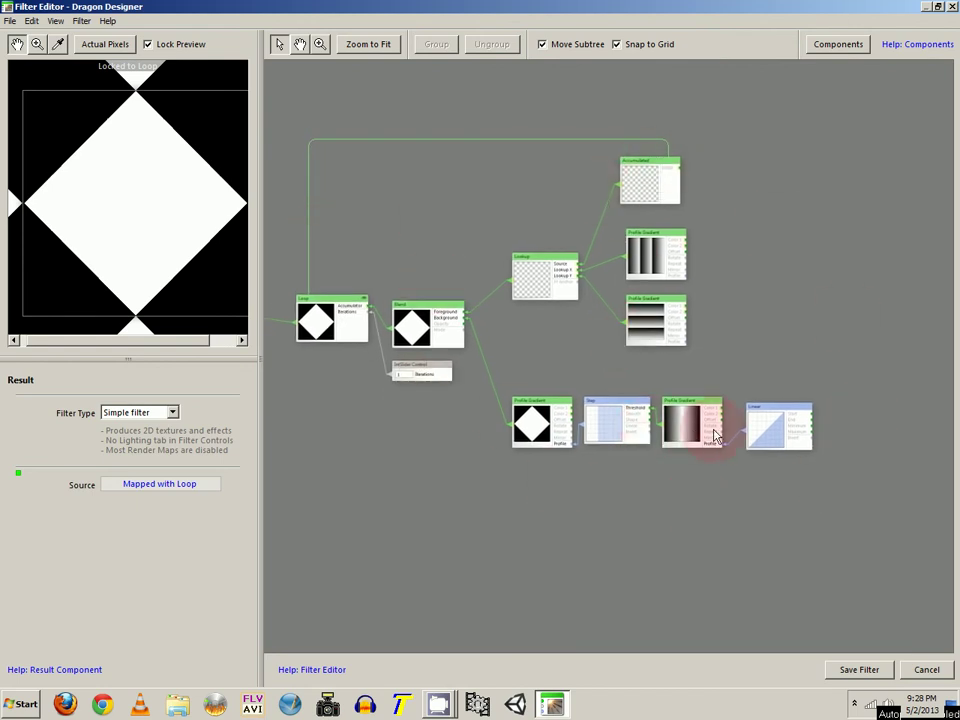
drag(742, 364, 698, 308)
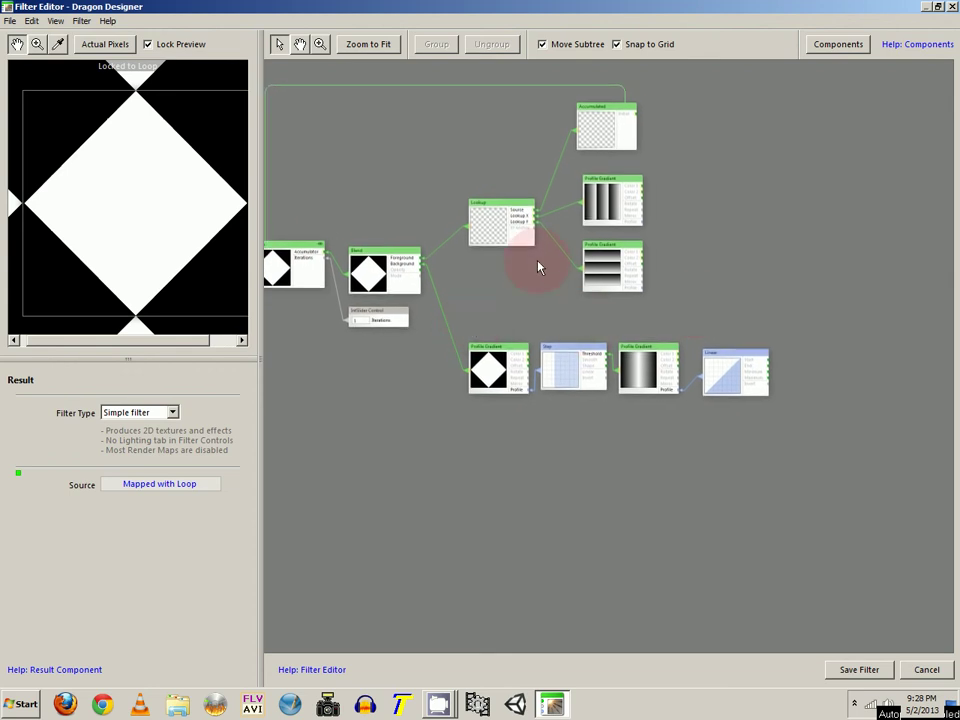
drag(538, 267, 616, 311)
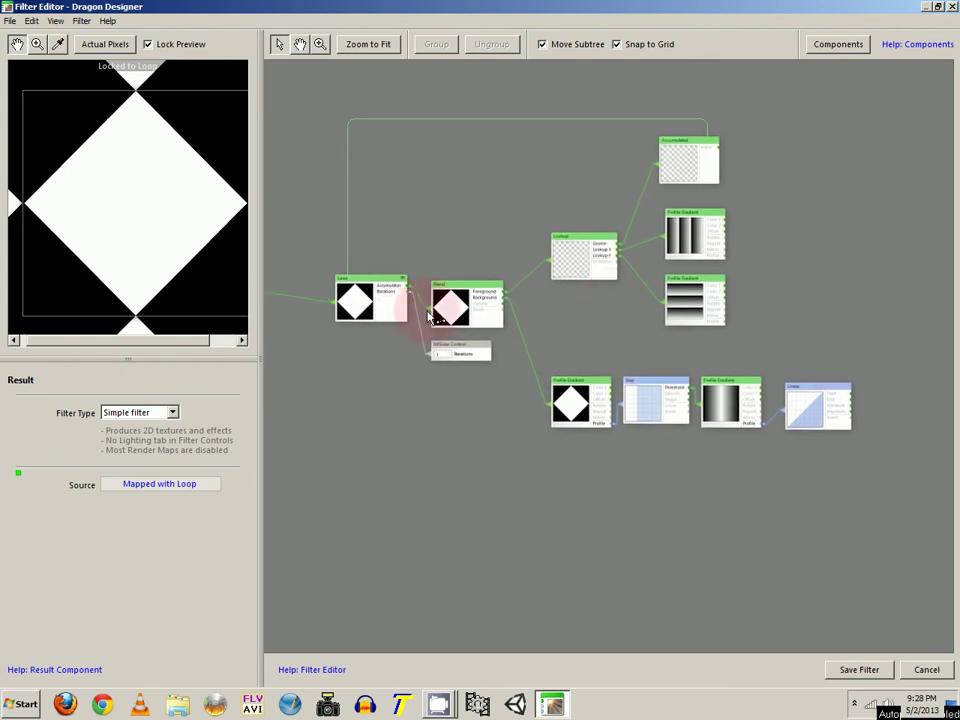
click(390, 300)
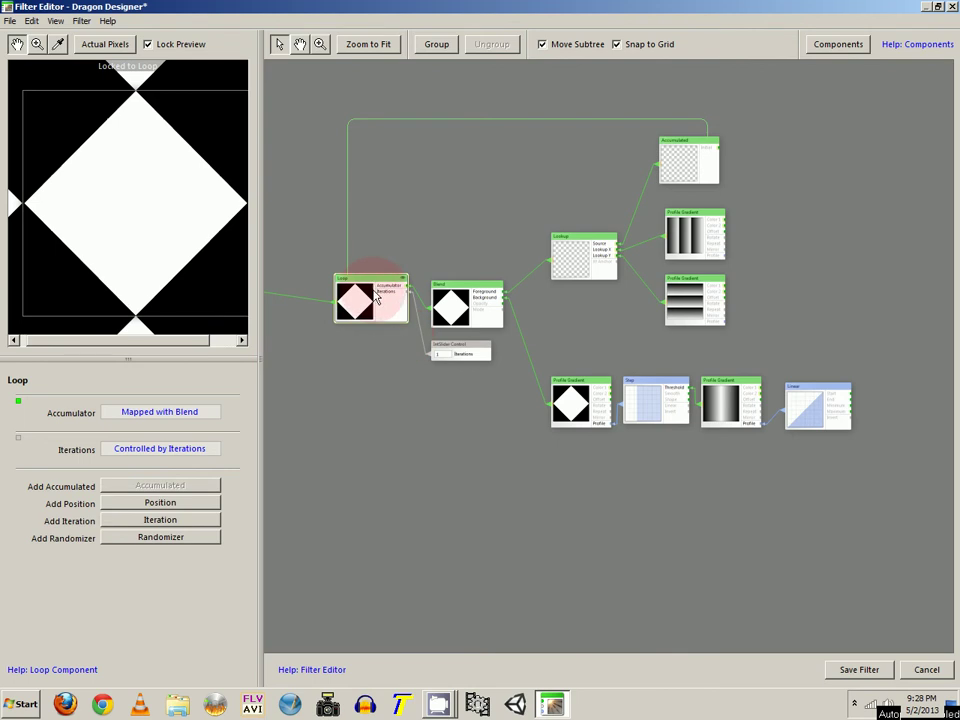
drag(624, 463, 544, 431)
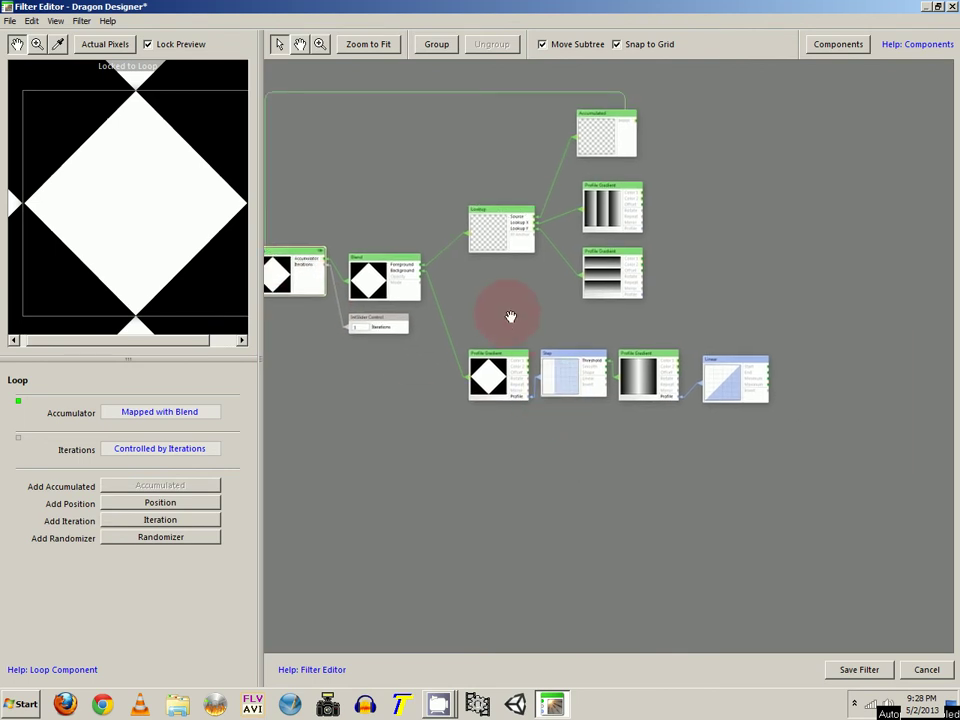
scroll(534, 339, up, 1)
scroll(538, 336, up, 3)
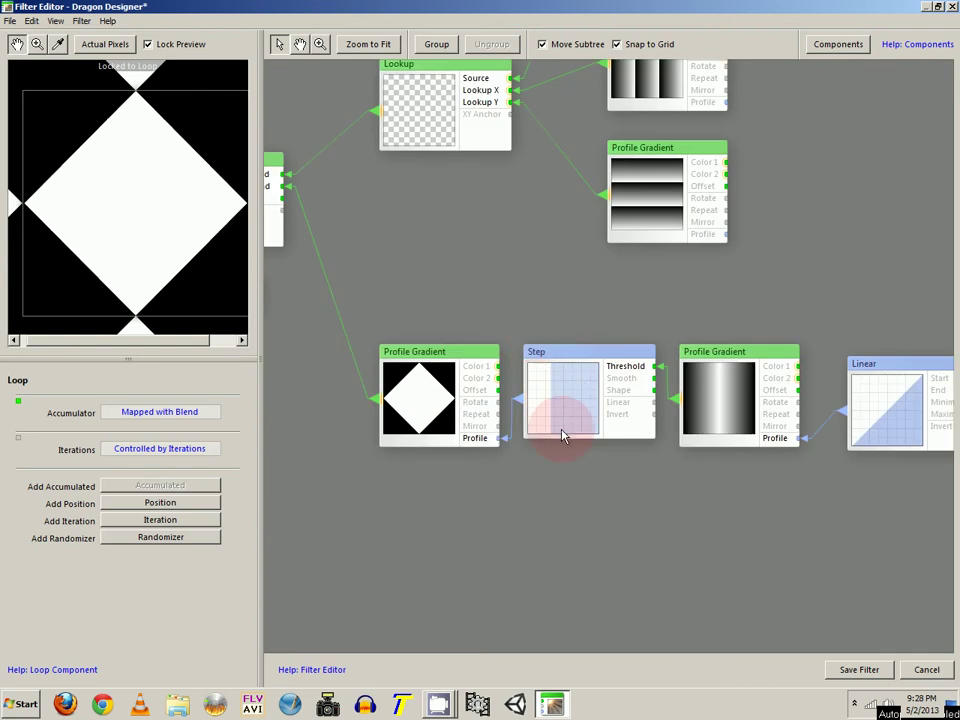
drag(563, 436, 523, 411)
click(396, 386)
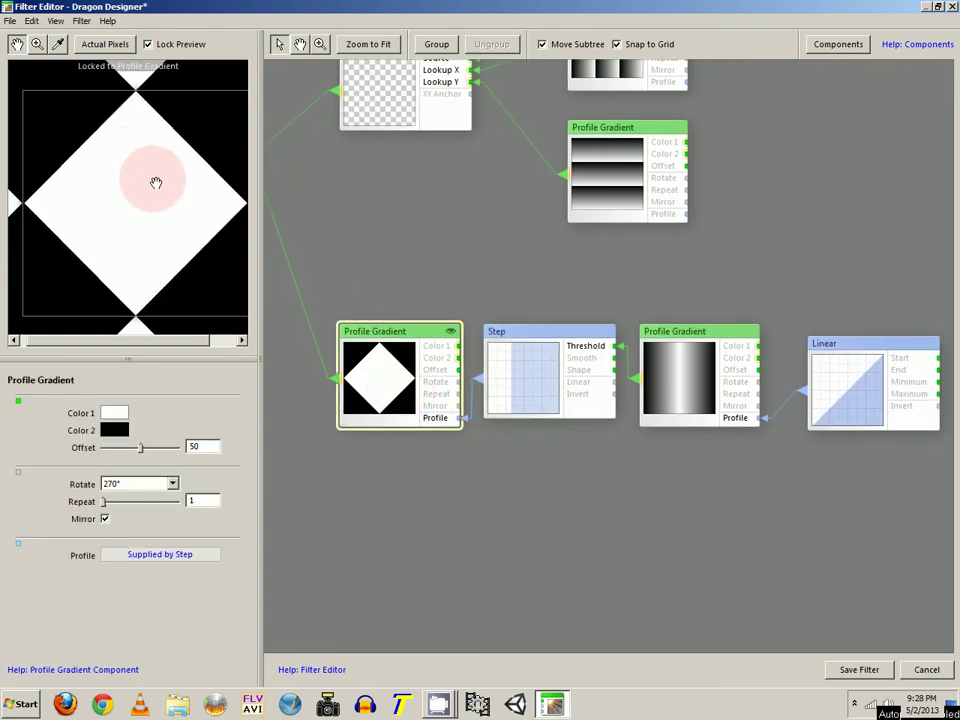
drag(553, 429, 540, 413)
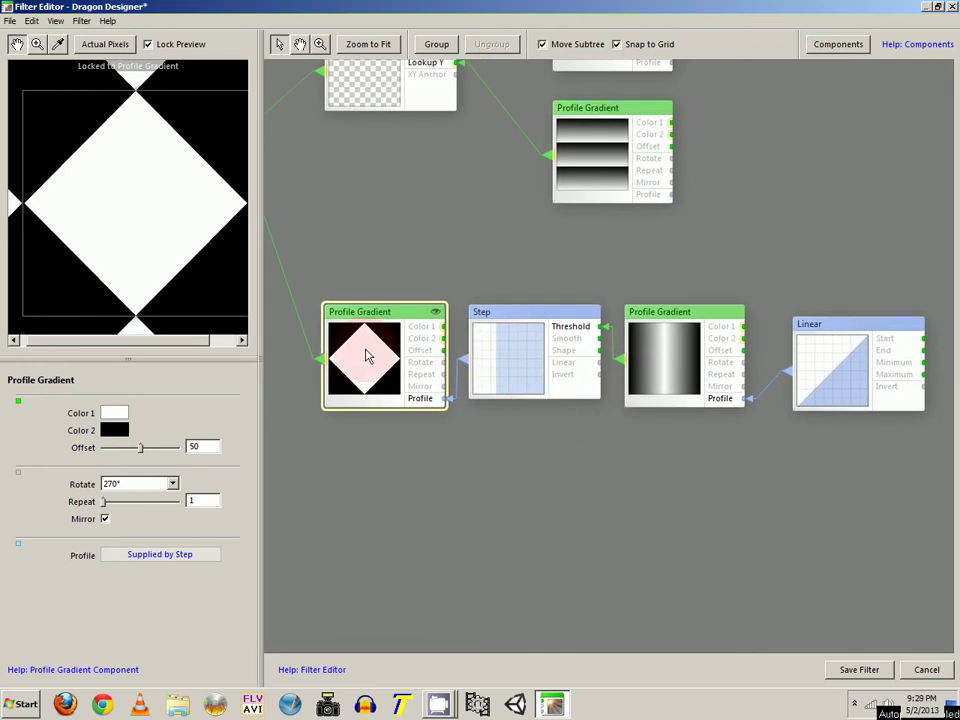
click(545, 360)
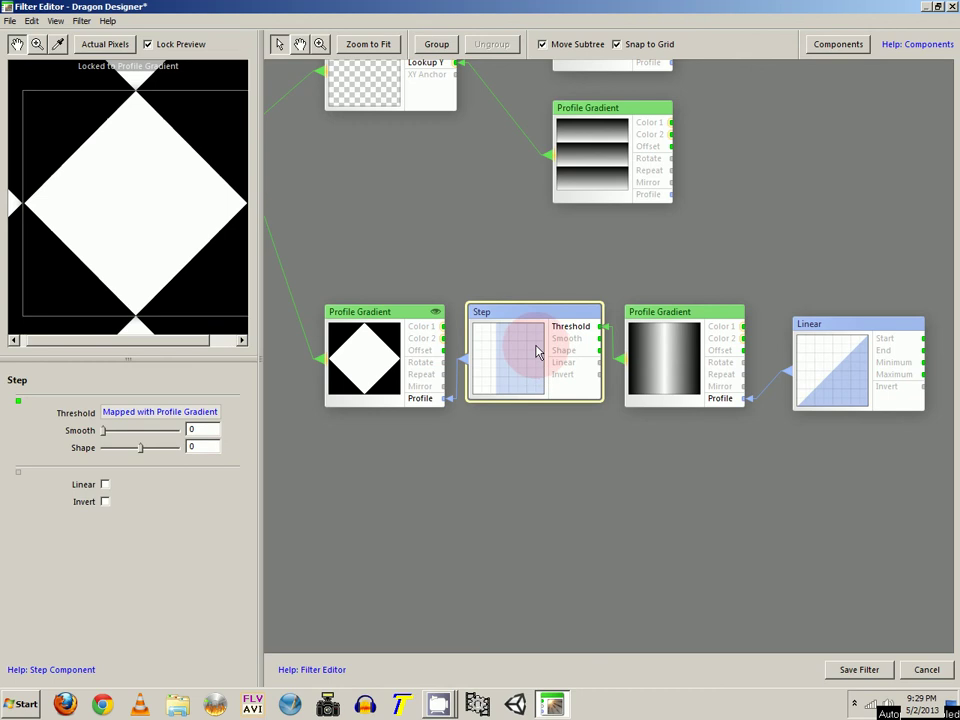
click(683, 360)
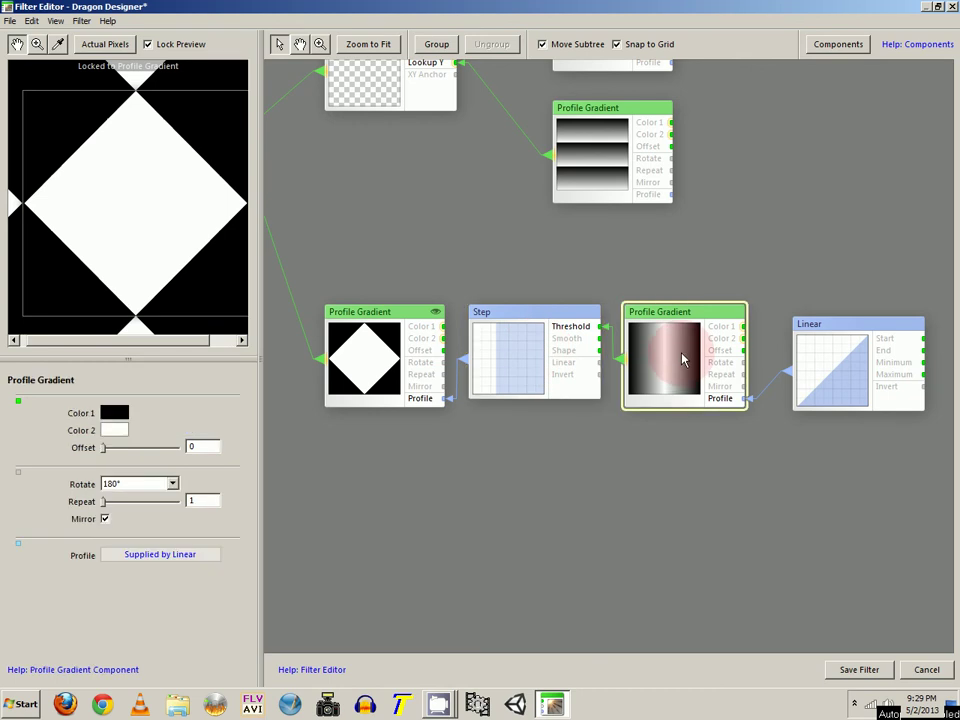
click(857, 381)
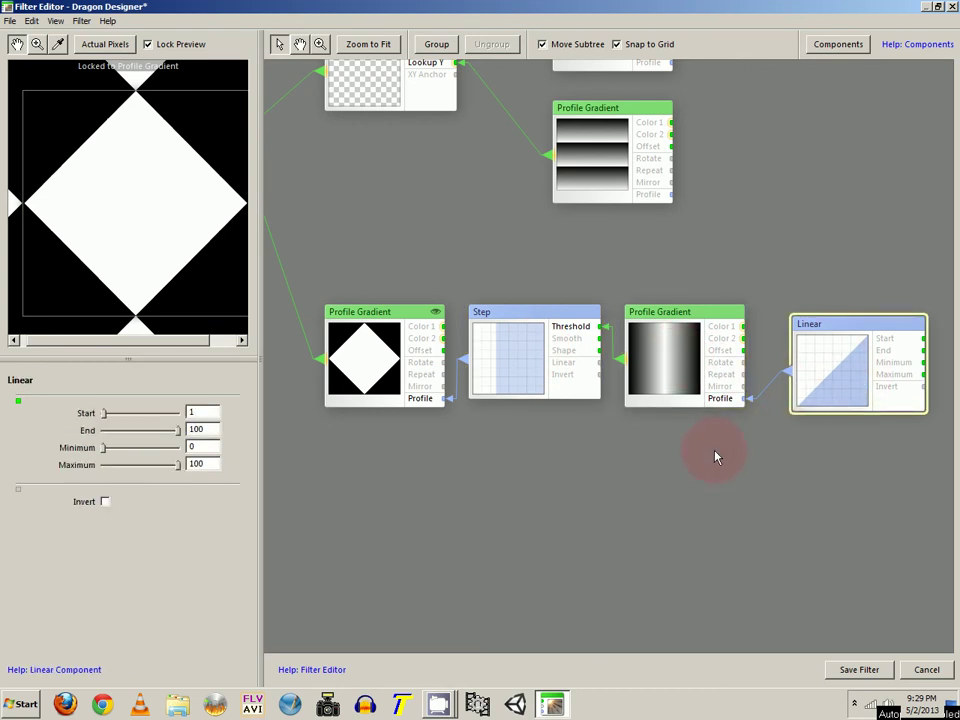
drag(716, 457, 686, 465)
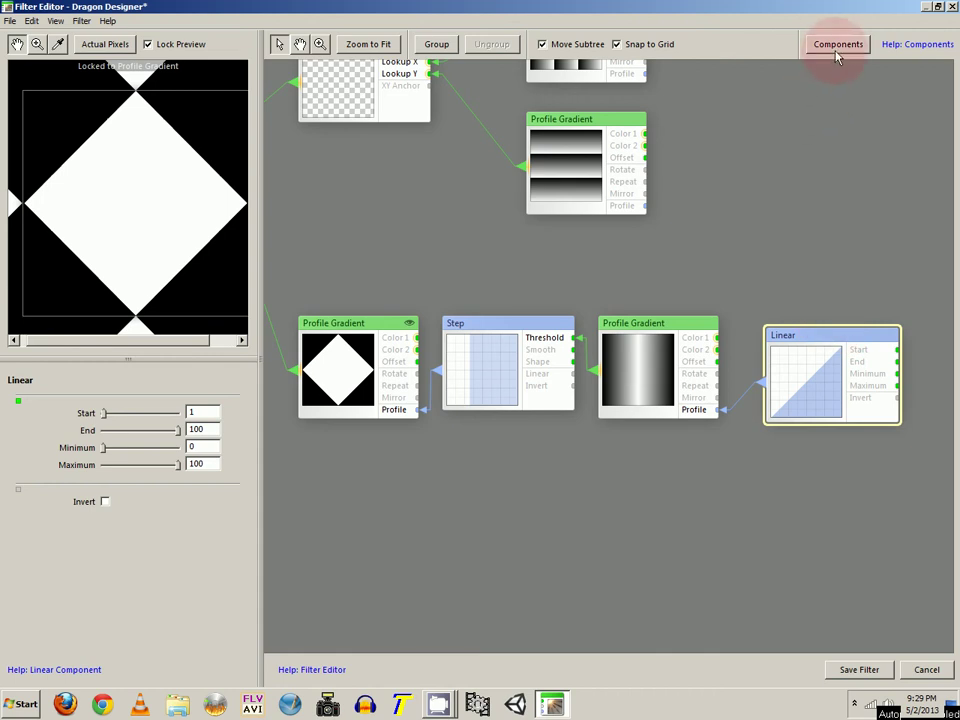
mouse_move(760, 238)
mouse_down()
mouse_move(699, 236)
mouse_move(766, 231)
mouse_move(754, 231)
mouse_move(752, 247)
mouse_move(751, 235)
mouse_move(767, 229)
mouse_move(726, 227)
mouse_move(770, 252)
mouse_up()
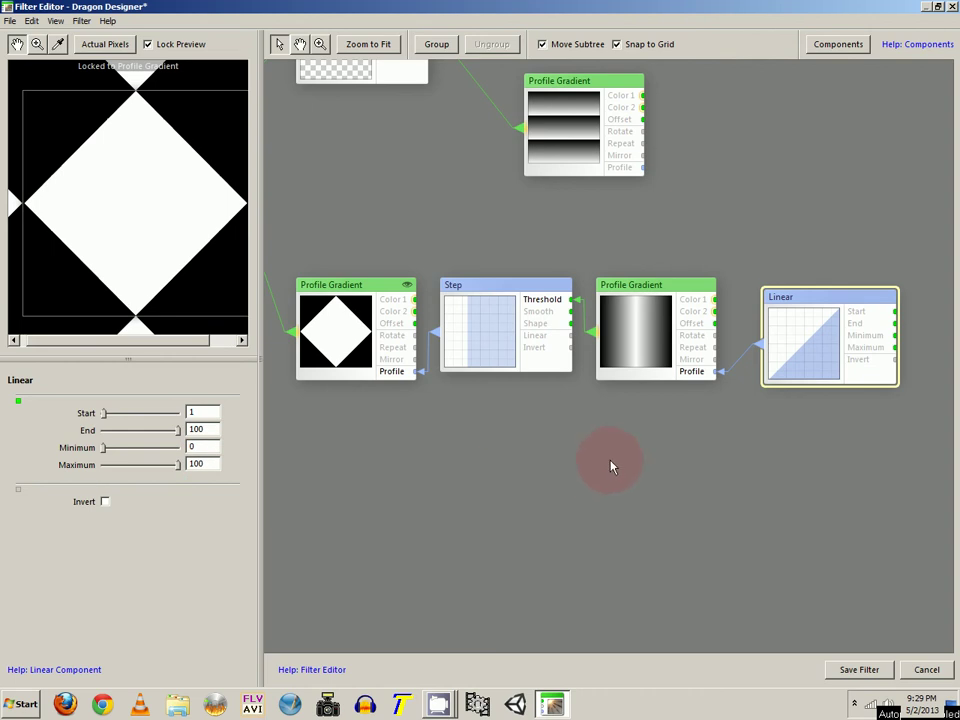
- Inspect the middle Profile Gradient and Step nodes, then reveal the upstream nodes
click(644, 376)
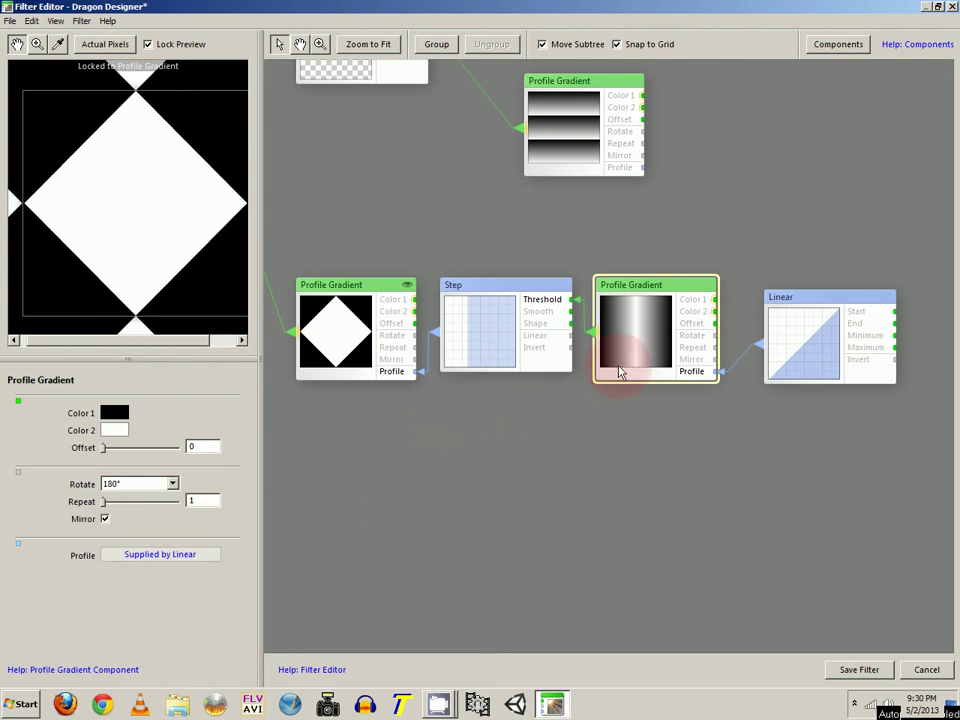
click(537, 346)
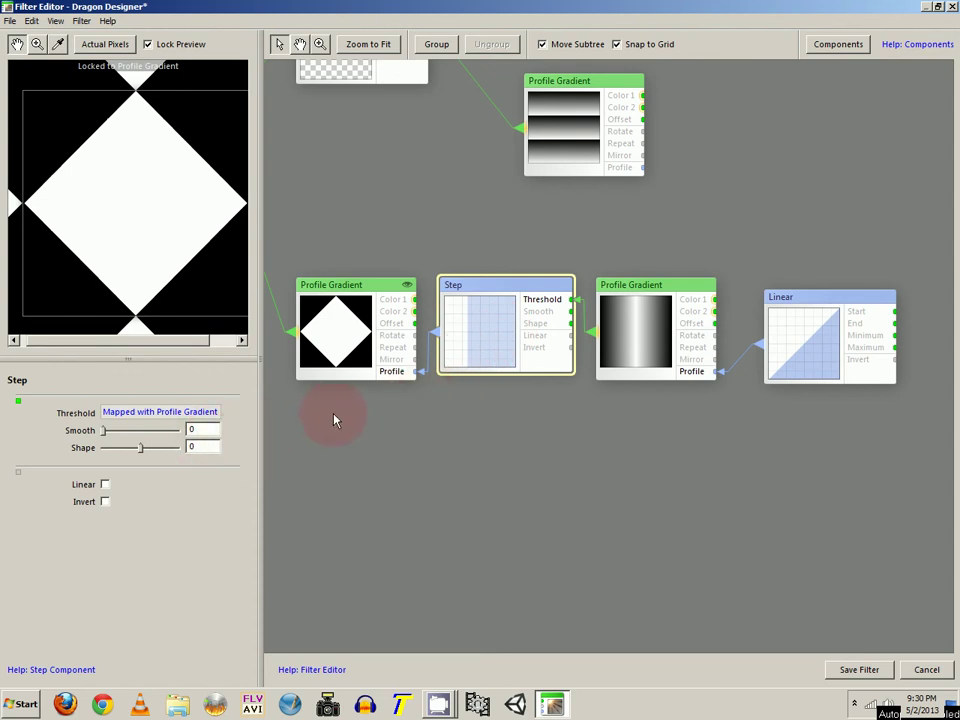
drag(334, 420, 491, 452)
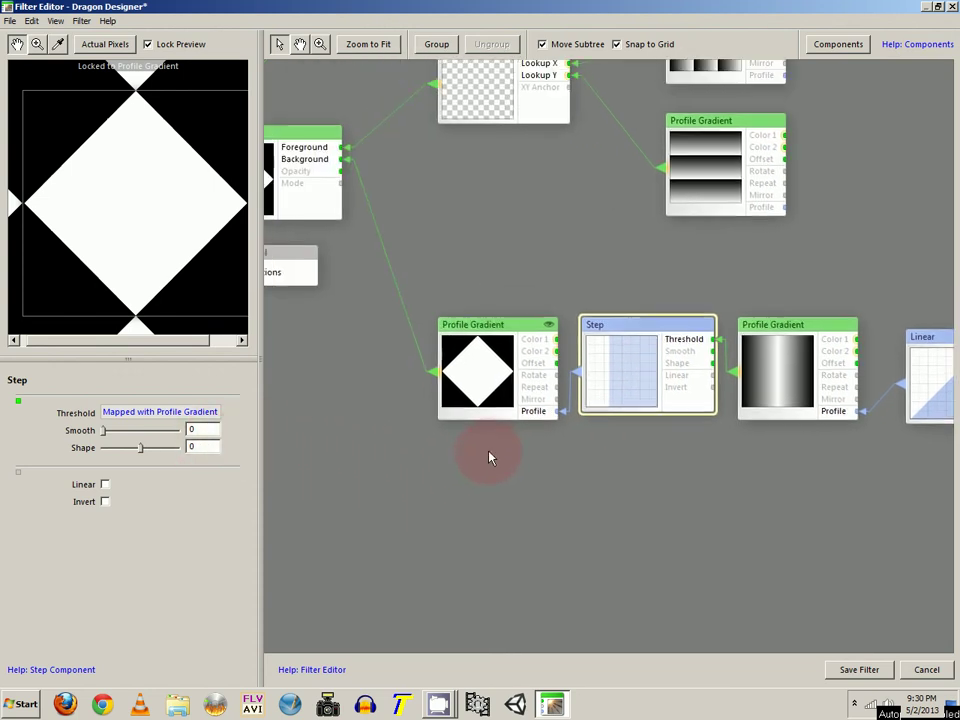
- Try the diamond Profile Gradient's Offset at 25, return it to 50, and unlock the preview
click(489, 362)
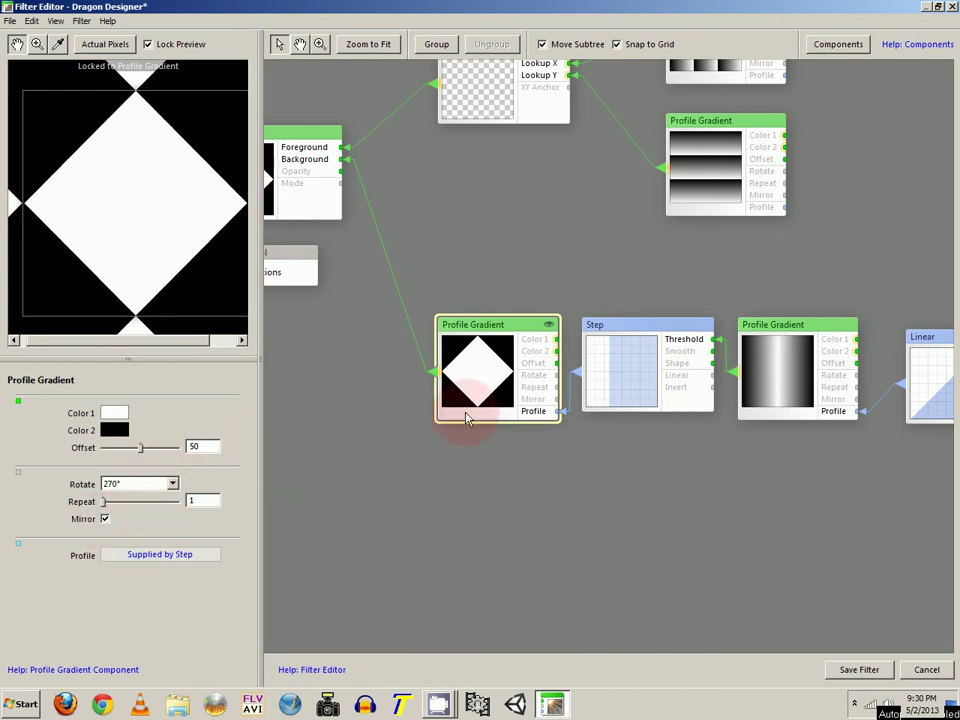
click(481, 368)
drag(481, 368, 410, 383)
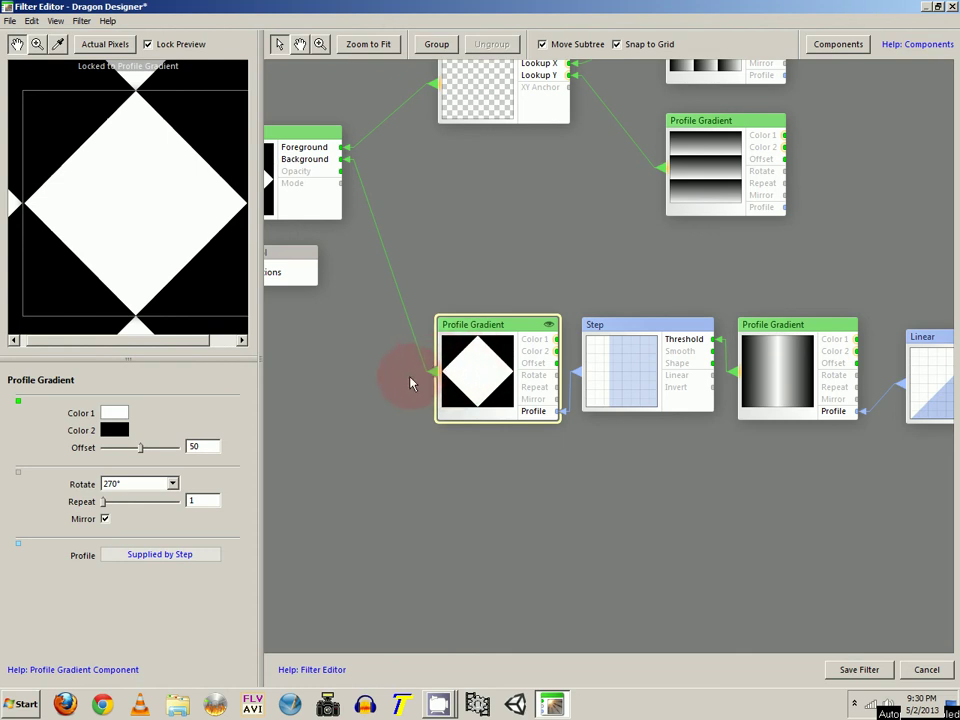
drag(141, 449, 96, 450)
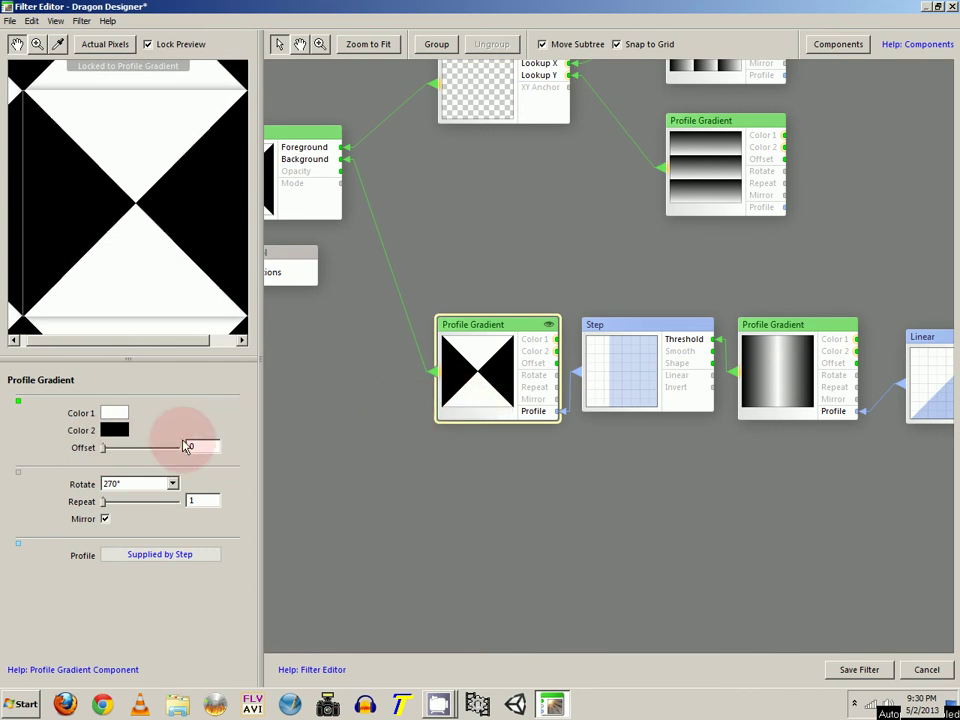
click(140, 450)
drag(140, 452, 142, 452)
double_click(461, 384)
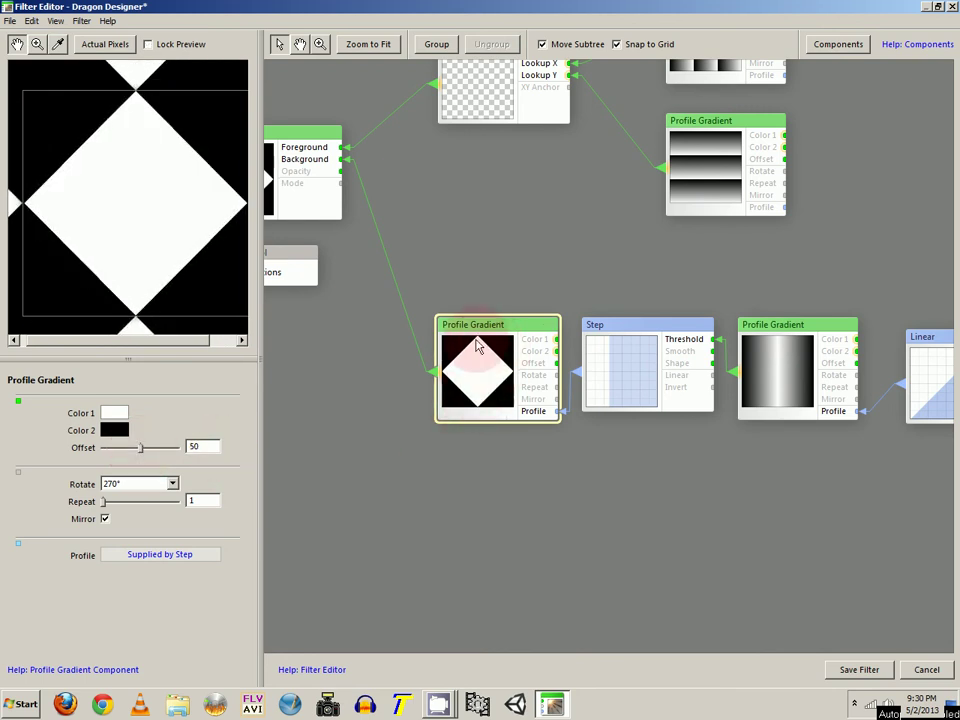
drag(530, 362, 566, 530)
- Reposition the Profile Gradient, Step and Linear chain beneath the Blend node
scroll(586, 375, down, 3)
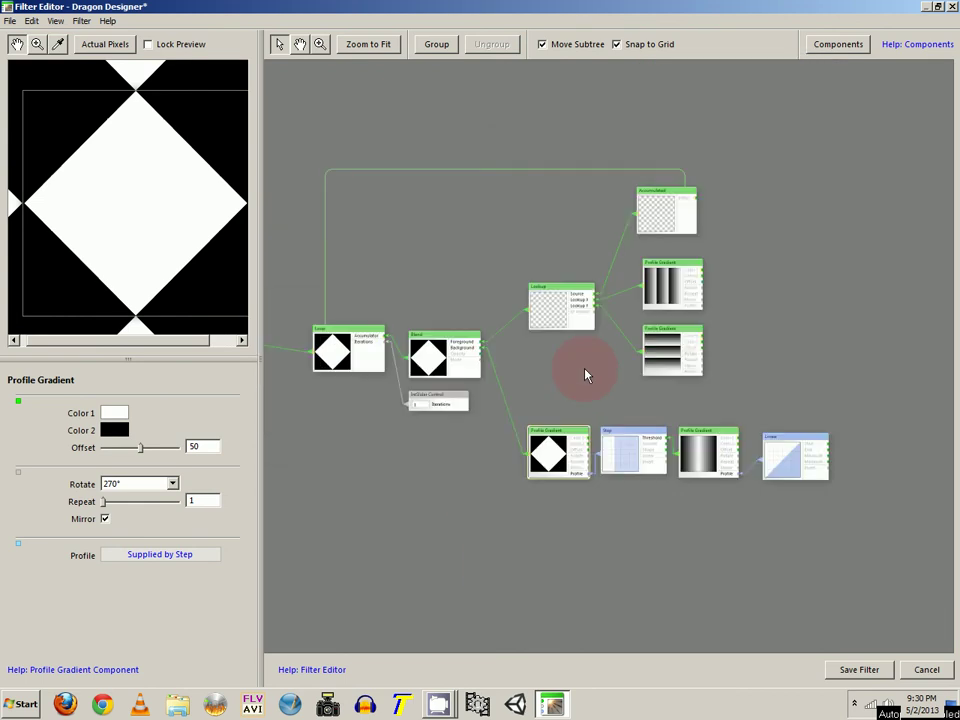
drag(583, 371, 485, 278)
key(ctrl+a)
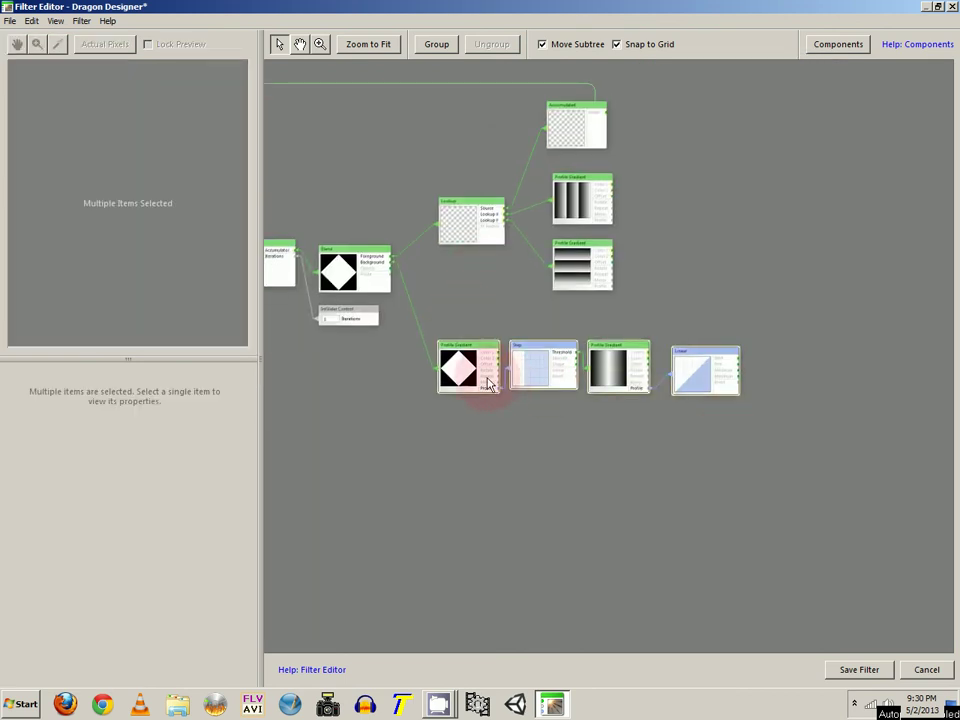
drag(465, 365, 452, 458)
drag(328, 386, 508, 405)
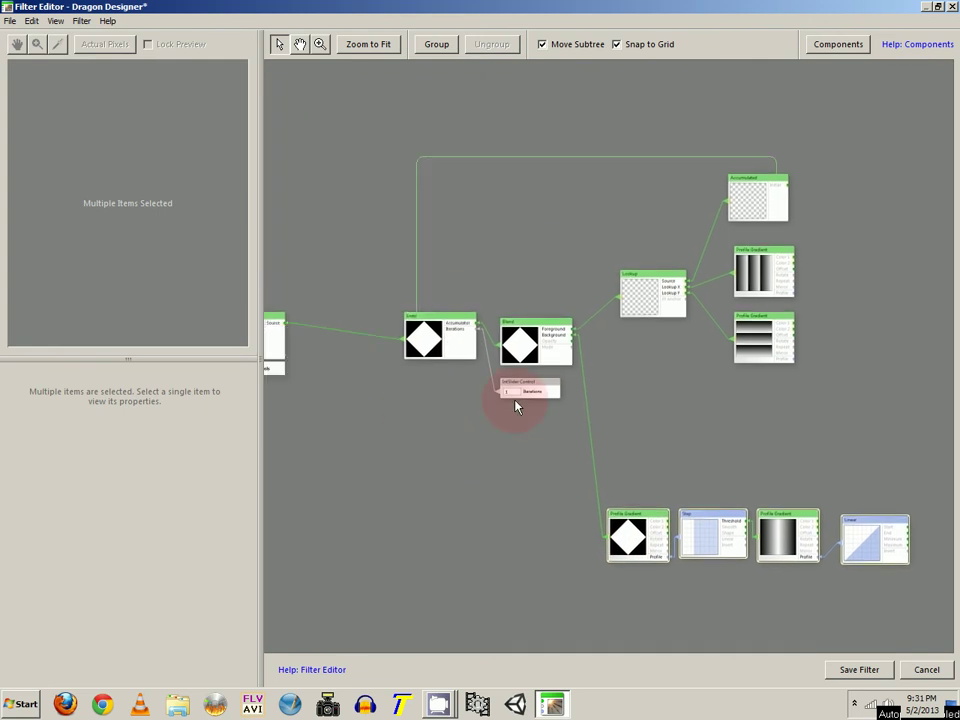
scroll(520, 373, up, 3)
- Inspect the Loop node, then lock the preview to the Accumulated node
click(392, 323)
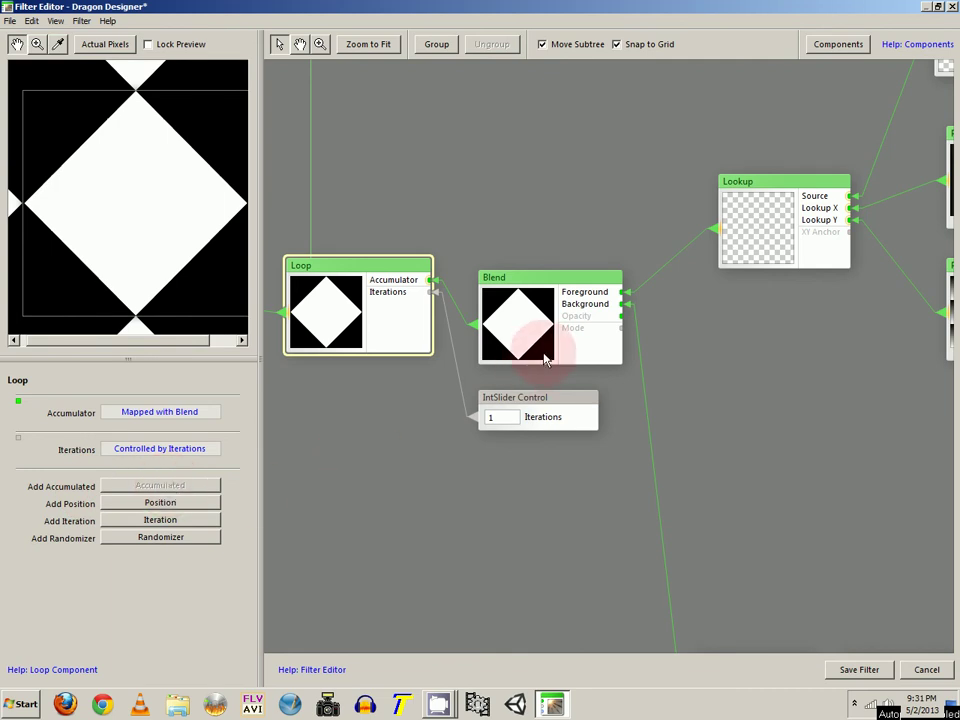
scroll(560, 356, down, 3)
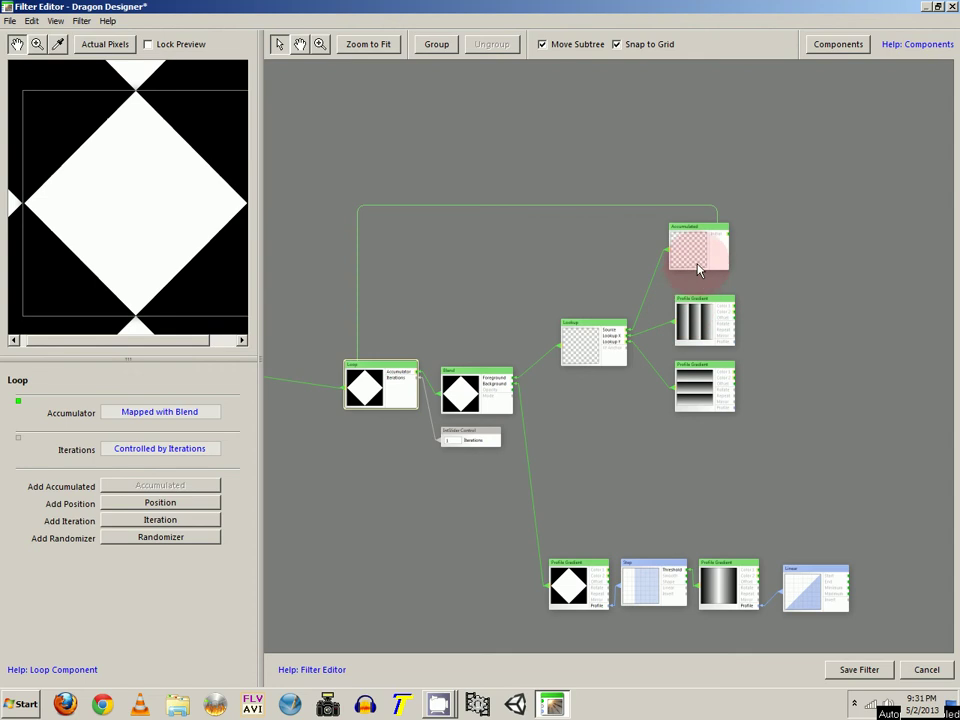
click(695, 253)
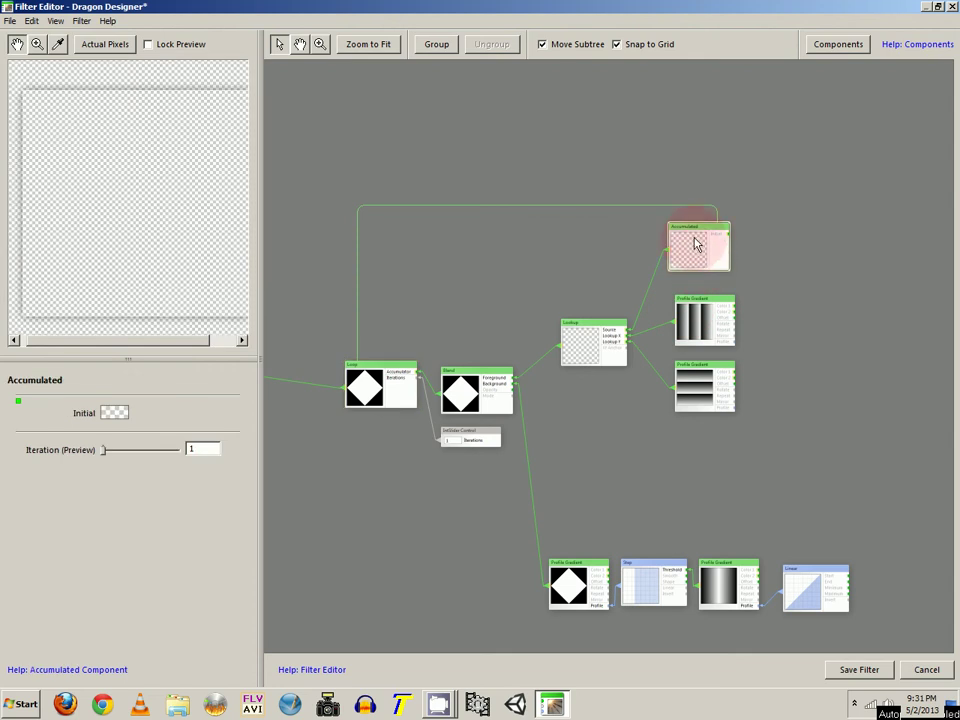
double_click(697, 241)
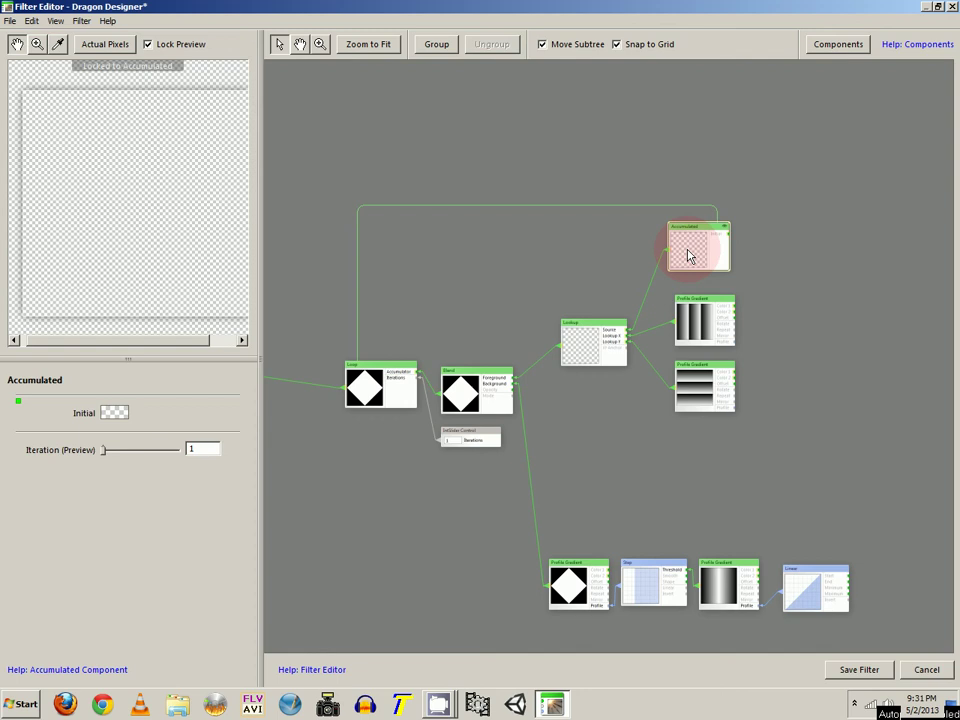
- Check the Iterations IntSlider Control's name and maximum settings
drag(690, 253, 634, 293)
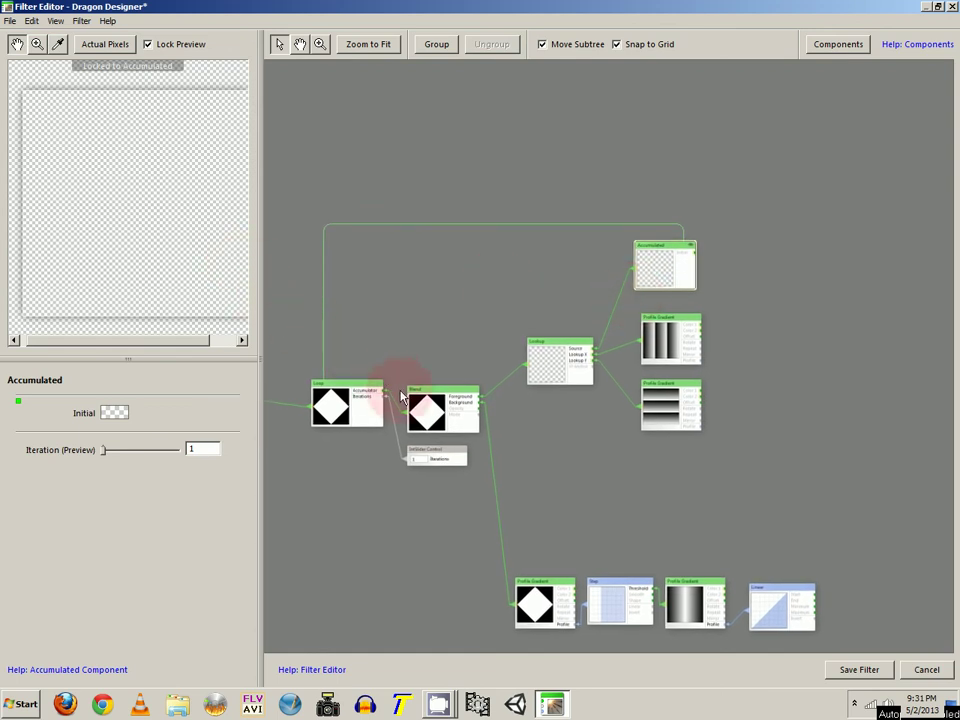
click(440, 460)
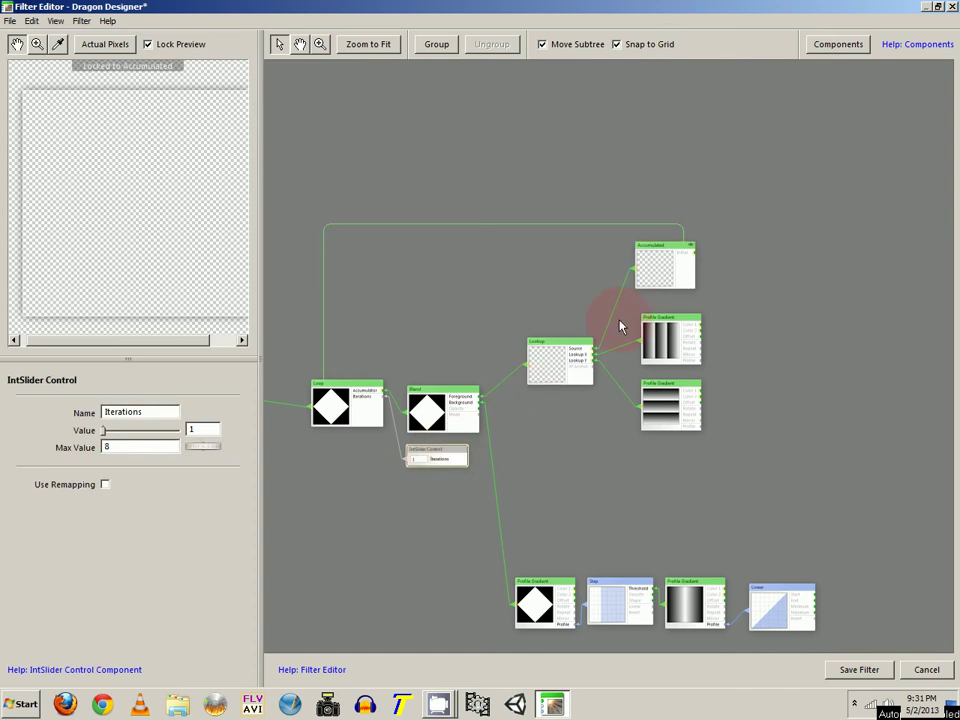
click(671, 275)
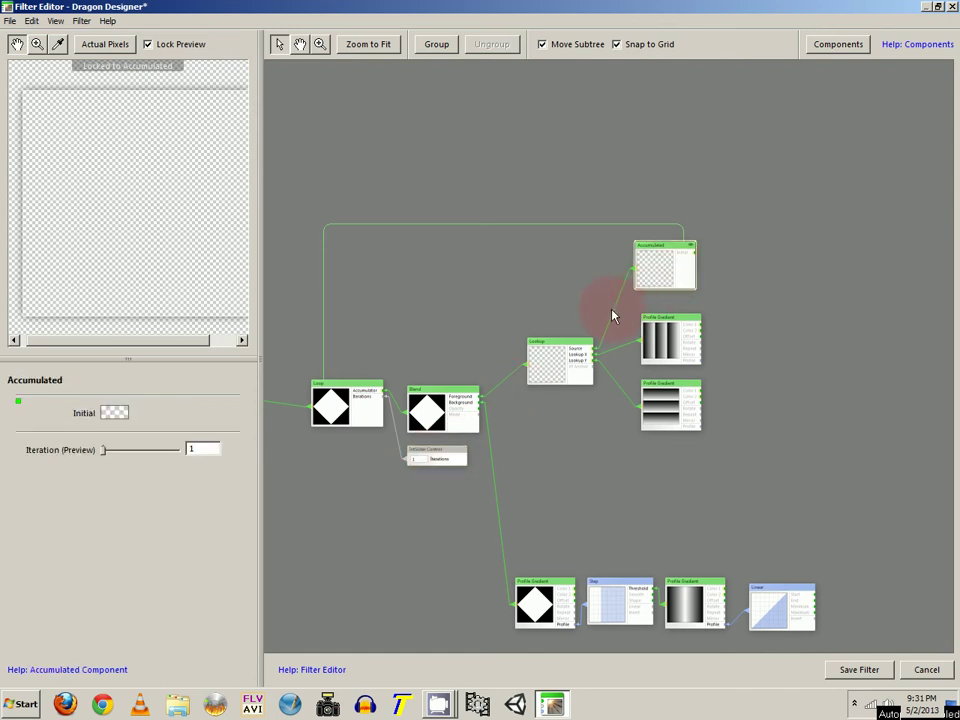
click(450, 459)
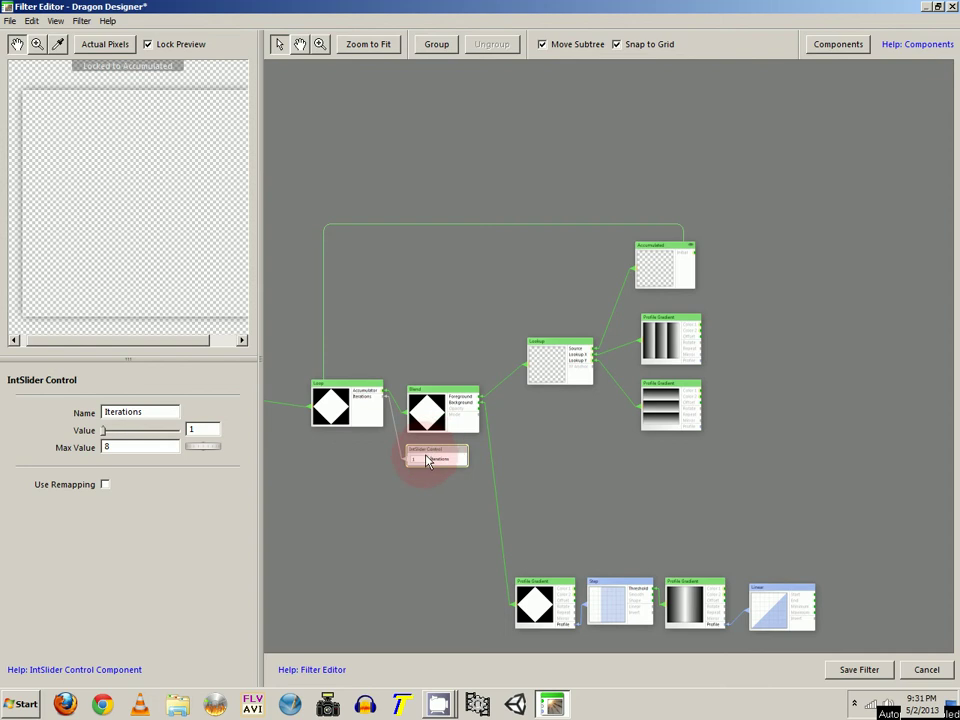
drag(427, 460, 489, 454)
- Lower the Loop node's Iterations to 4
scroll(489, 454, up, 3)
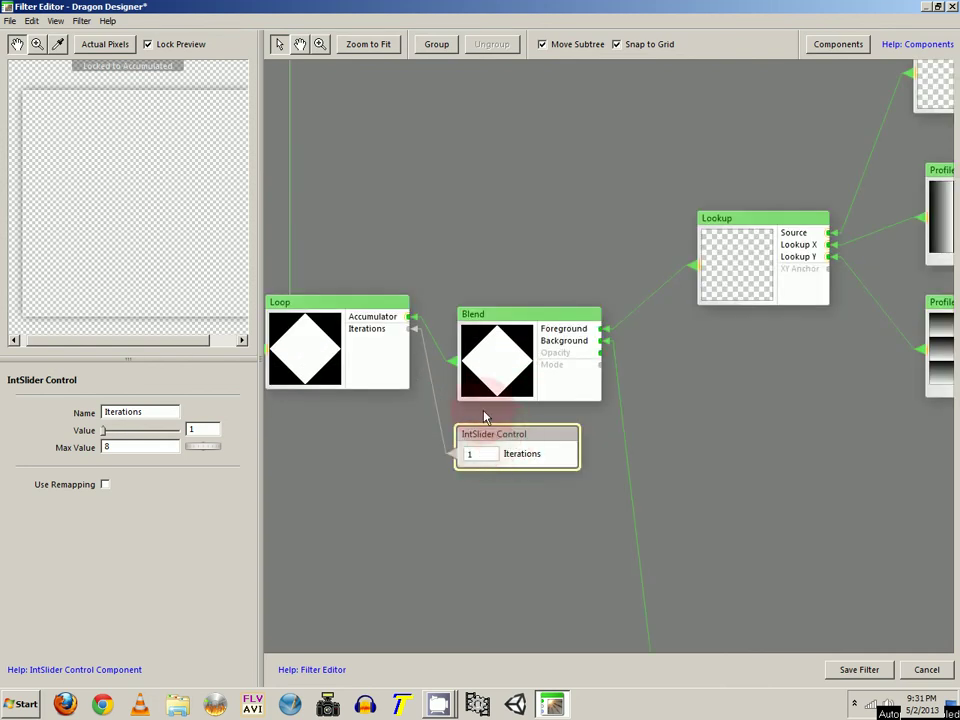
click(395, 376)
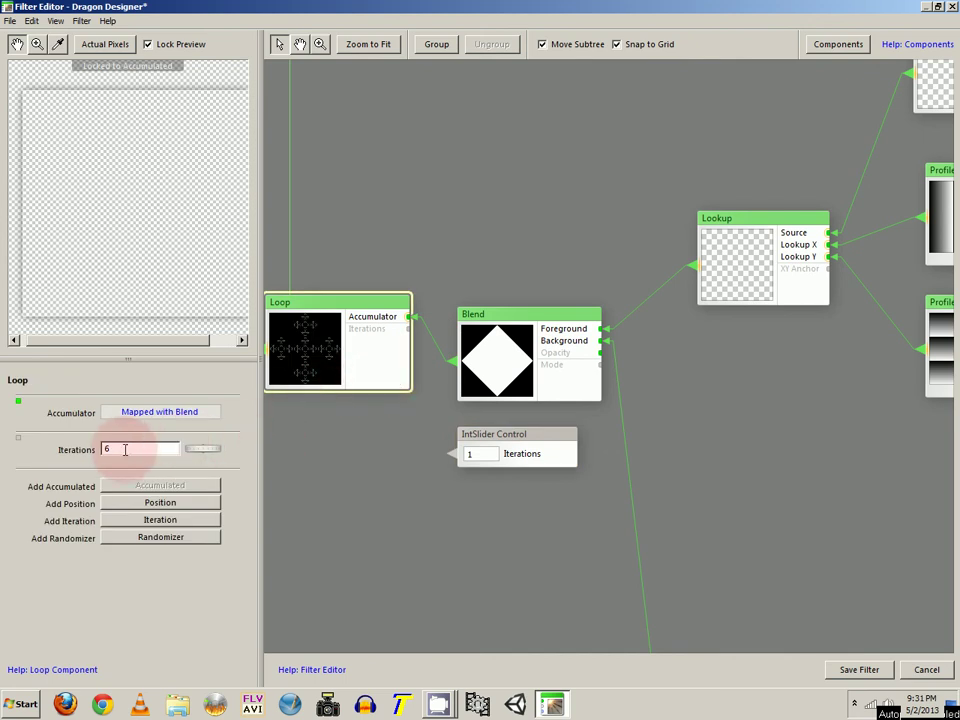
drag(204, 446, 193, 447)
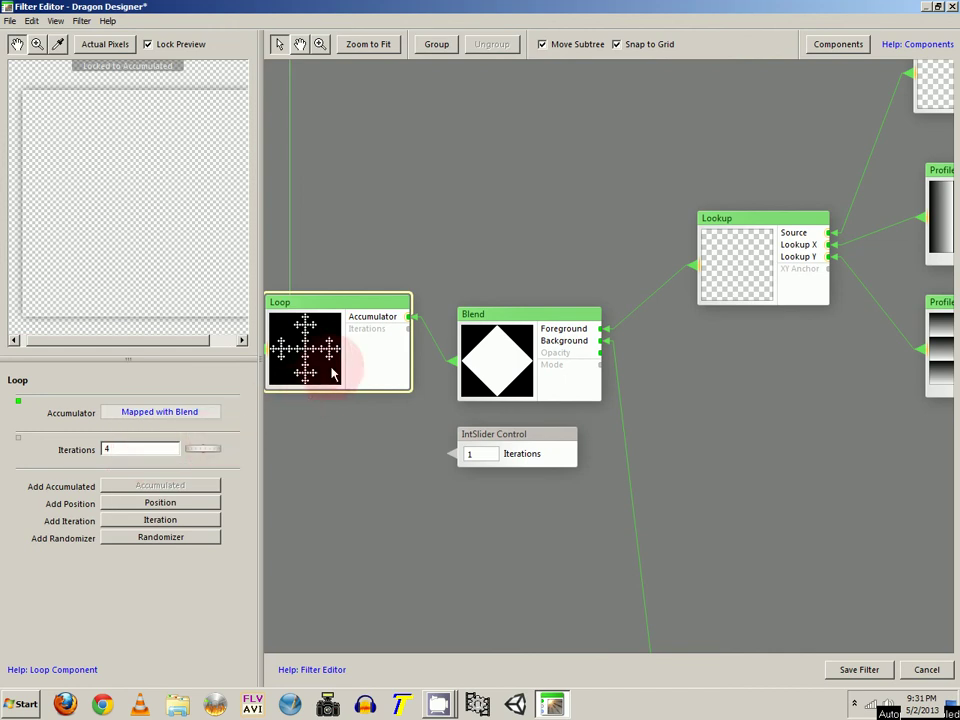
drag(664, 374, 498, 460)
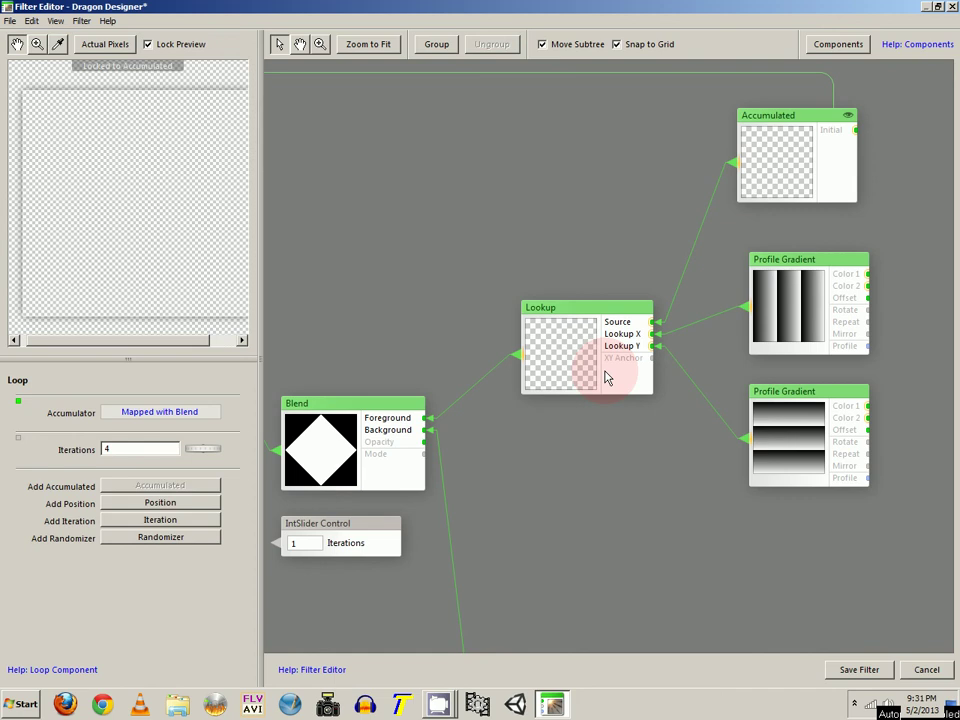
- Preview the accumulation, then view the Loop's Blend-fed Accumulator and 4 Iterations
click(788, 168)
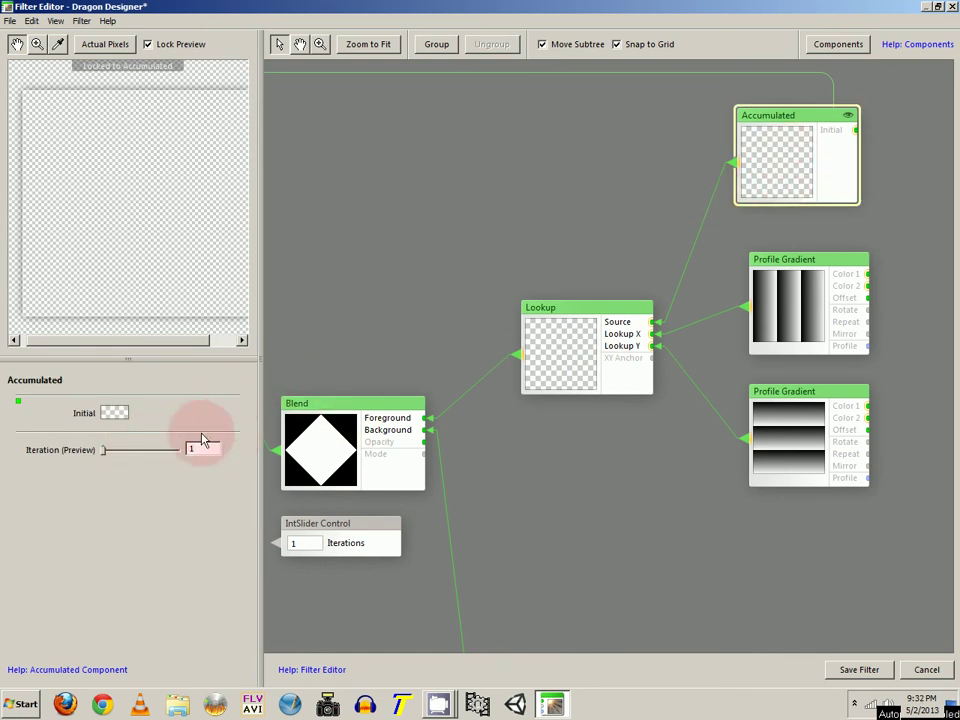
drag(102, 452, 290, 465)
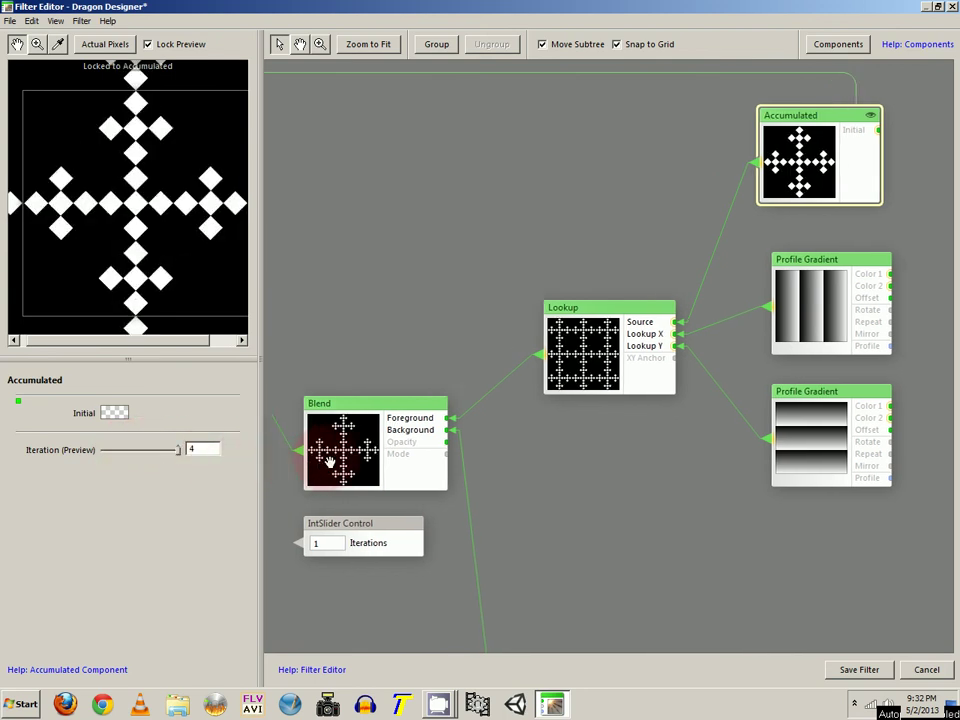
drag(330, 462, 415, 452)
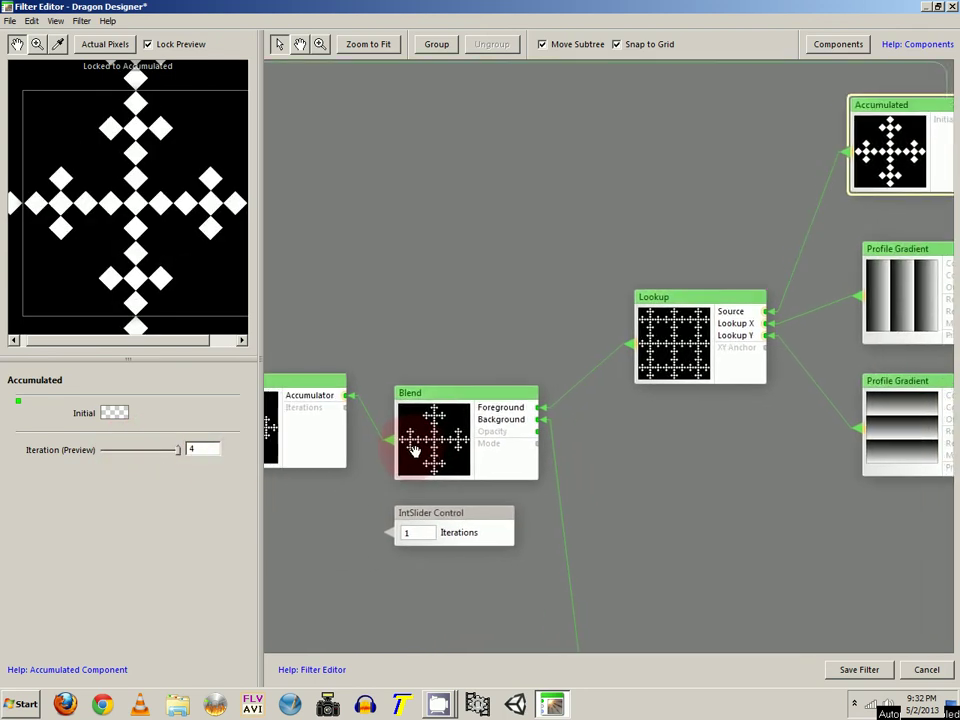
click(323, 435)
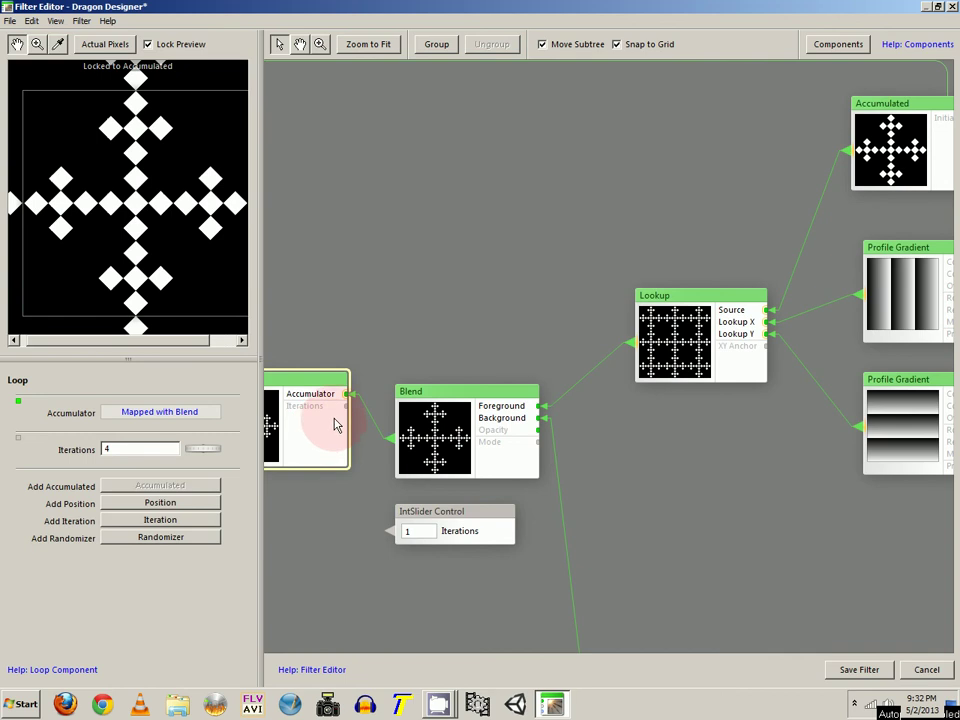
drag(636, 400, 452, 427)
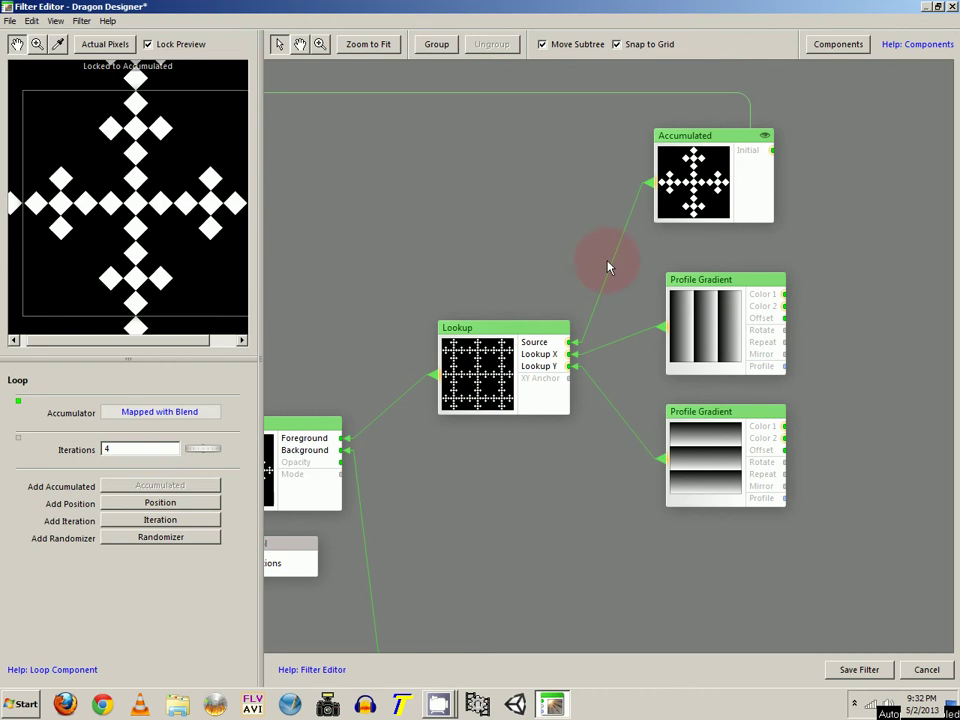
- Check Accumulated, then lock the preview to the Lookup component's tiled grid
click(683, 199)
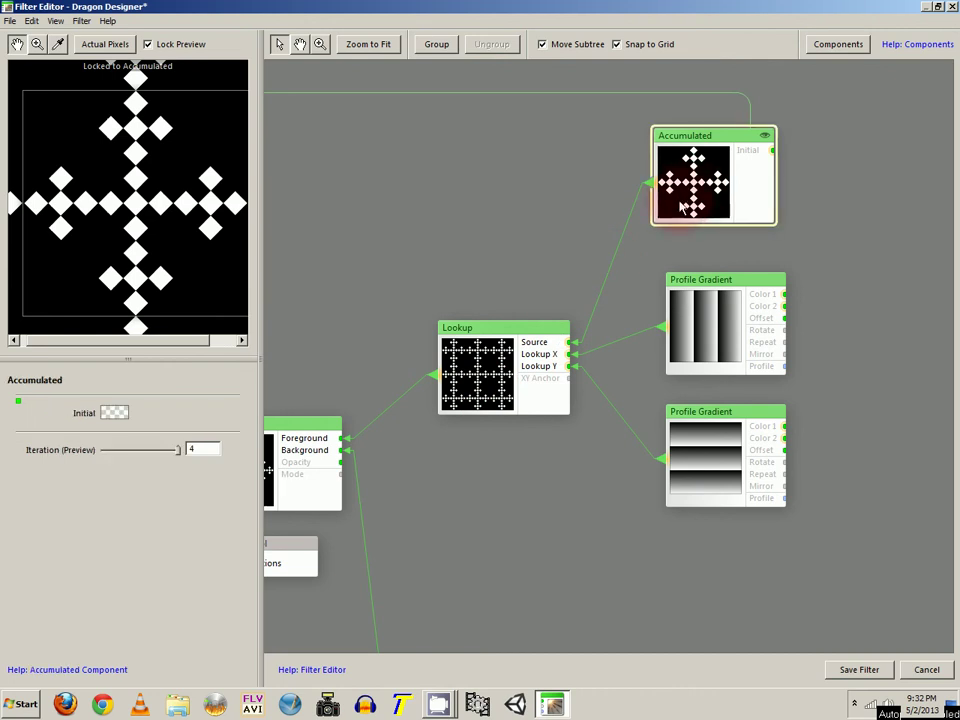
click(505, 372)
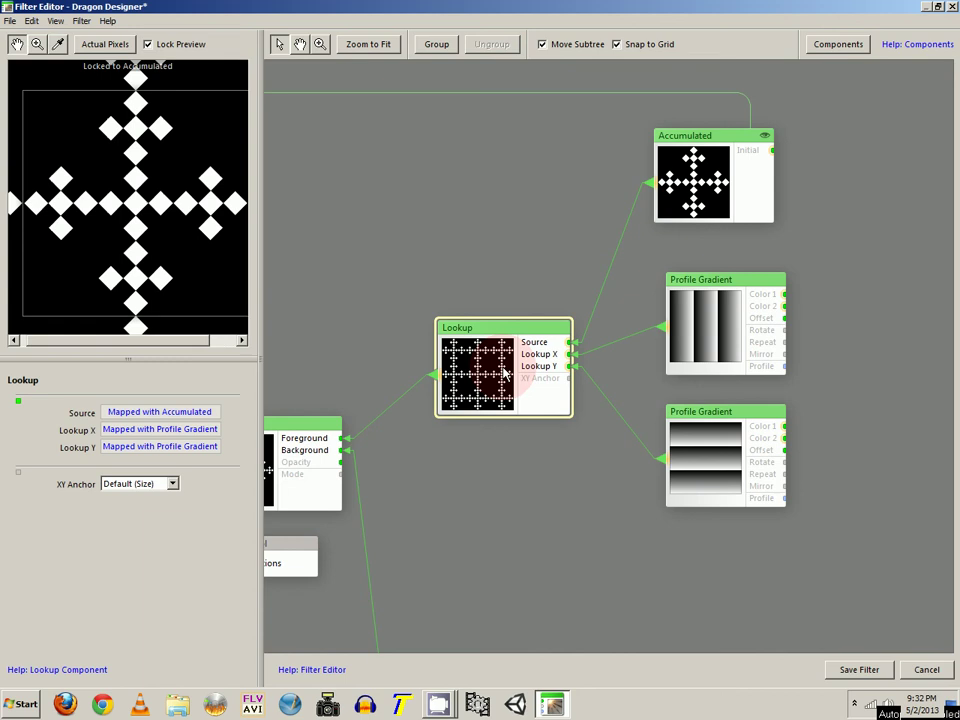
double_click(505, 372)
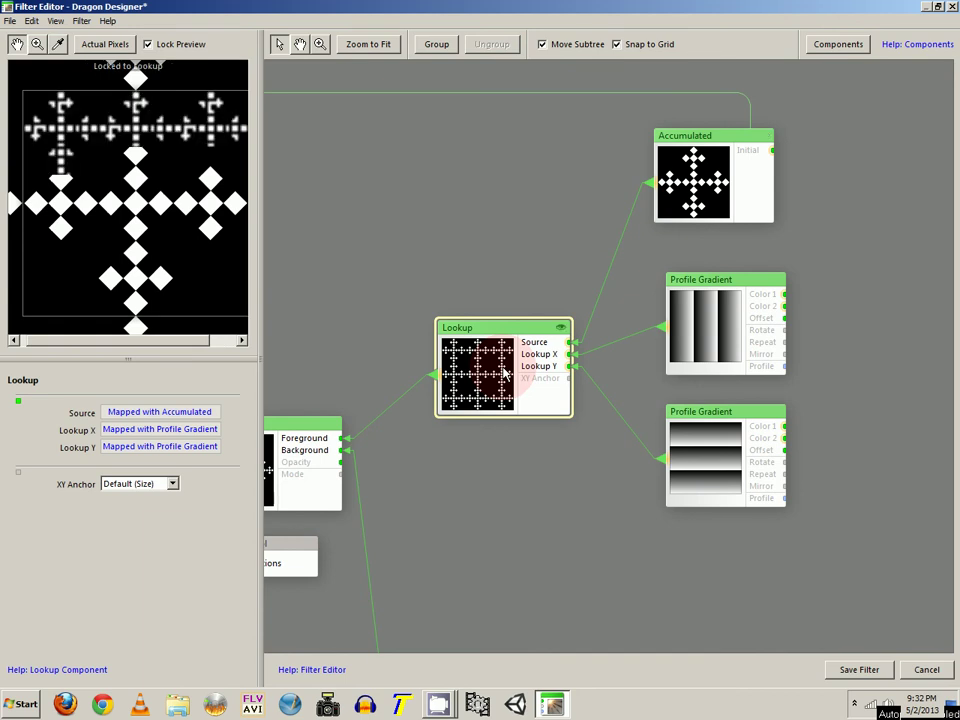
drag(487, 425, 527, 372)
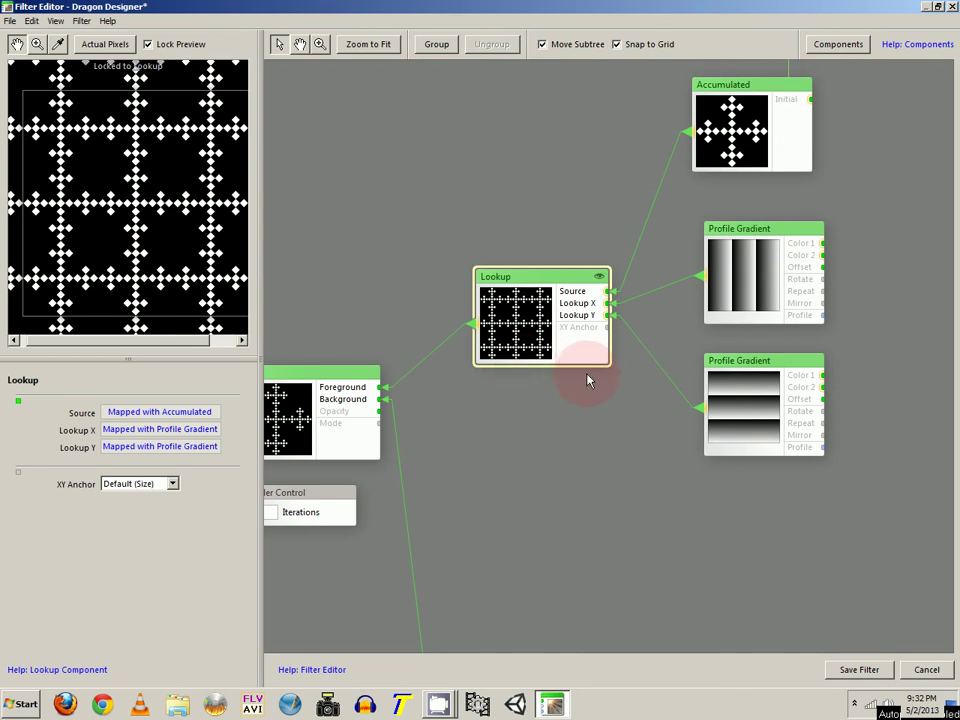
- Check the diamond Profile Gradient's output, then reselect the Lookup component
scroll(587, 381, down, 3)
mouse_move(575, 401)
mouse_down()
mouse_move(575, 381)
mouse_move(566, 384)
mouse_up()
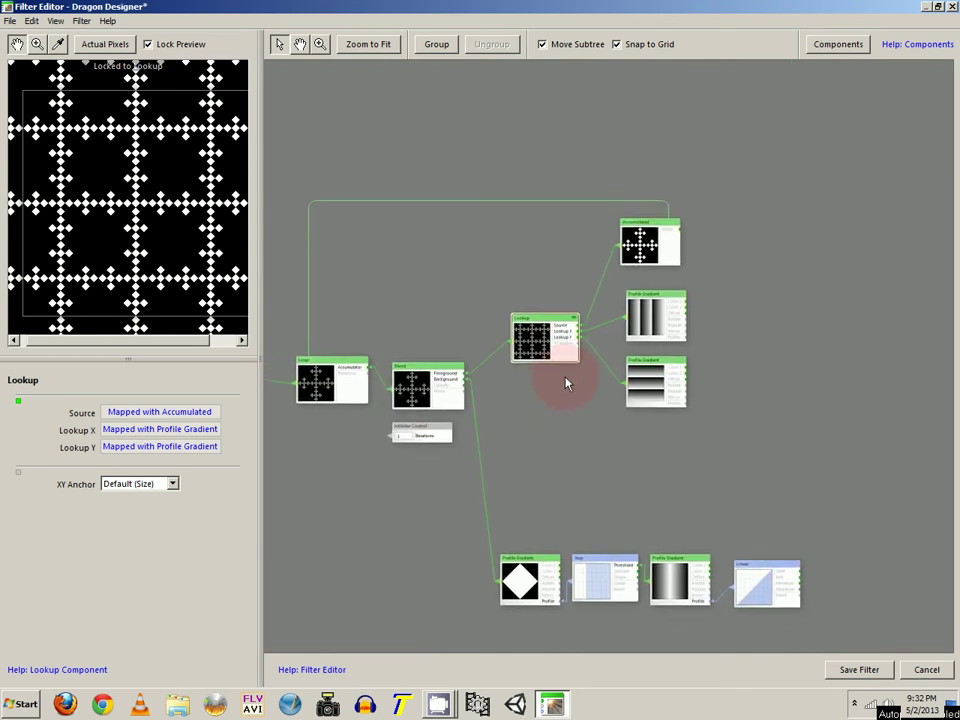
click(532, 570)
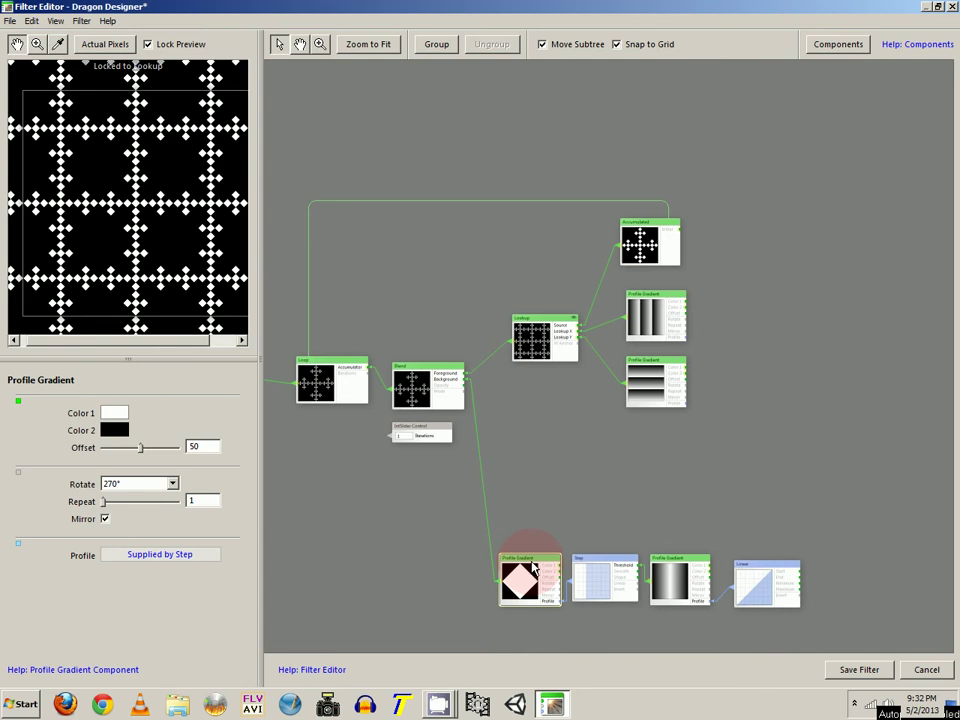
click(532, 442)
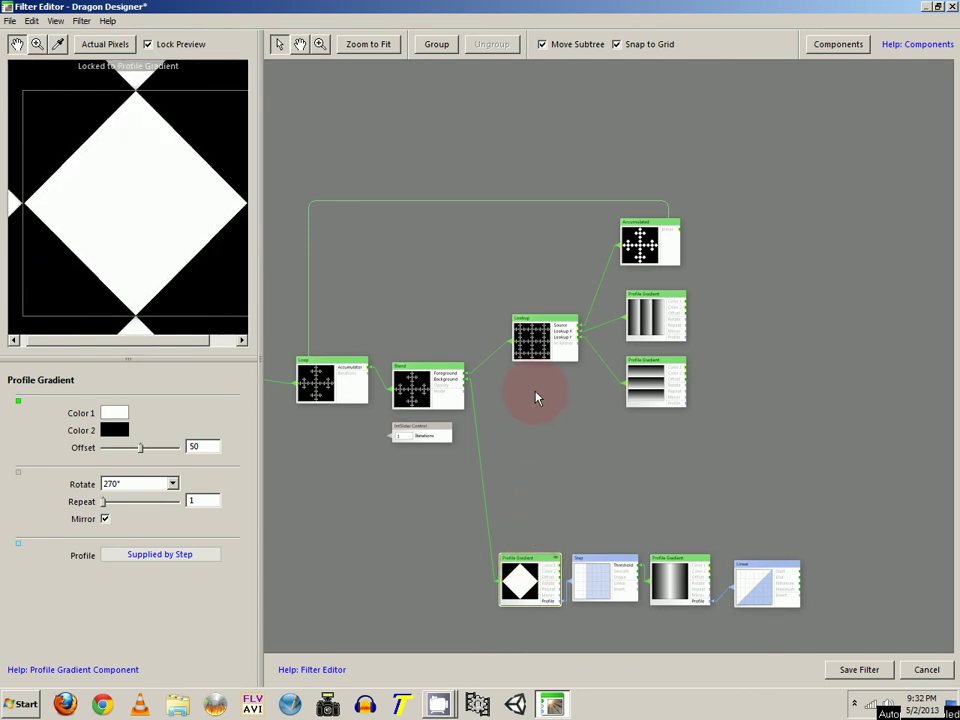
scroll(545, 385, up, 5)
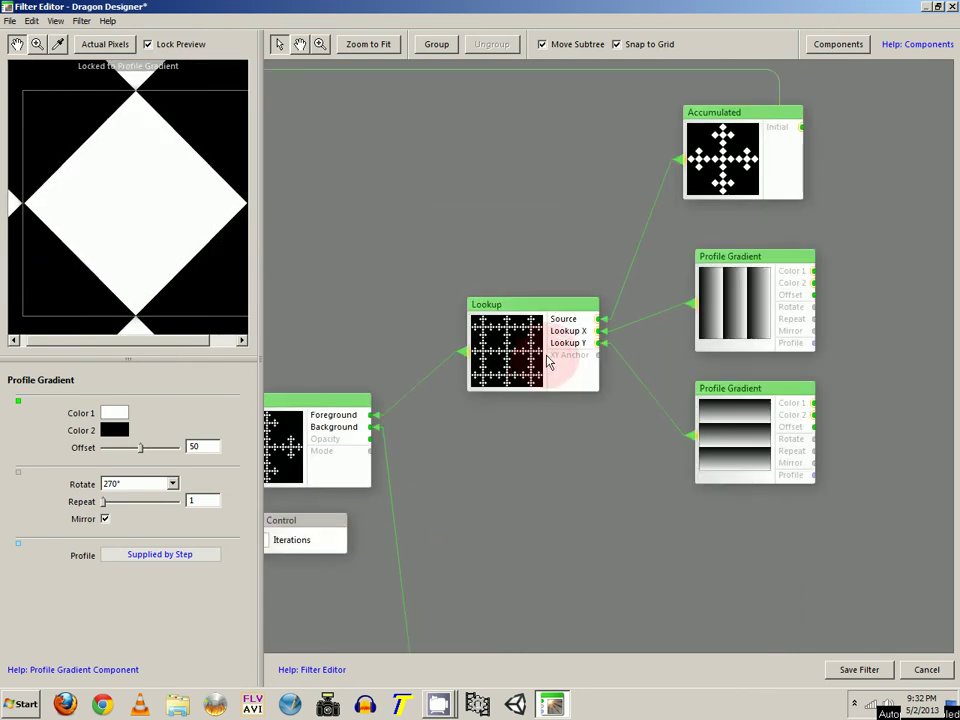
click(547, 362)
drag(544, 412, 526, 355)
click(536, 366)
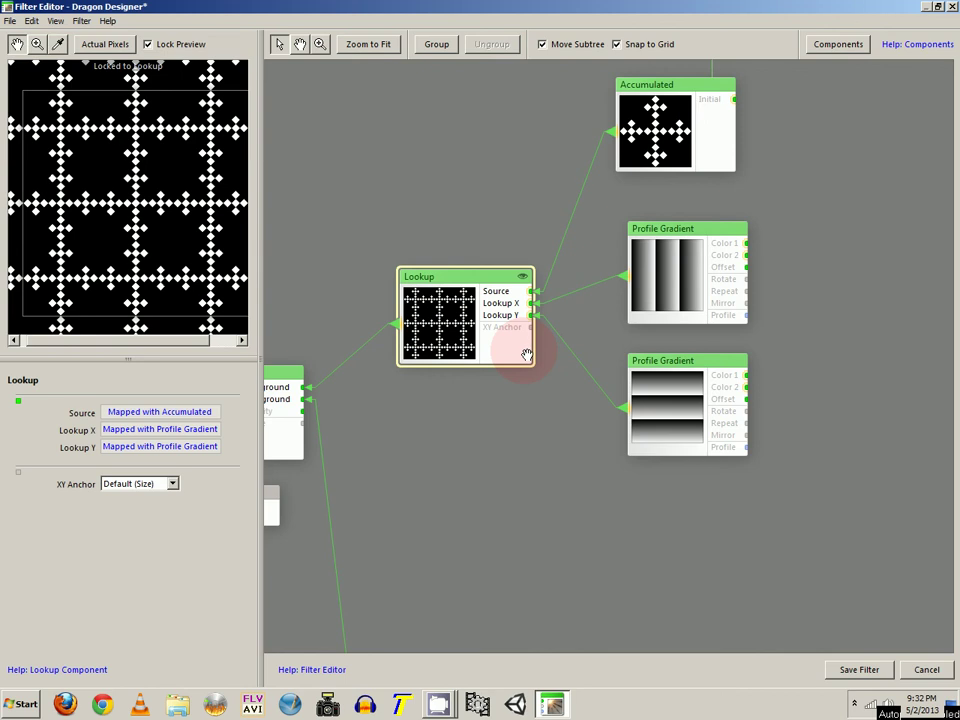
drag(527, 355, 503, 357)
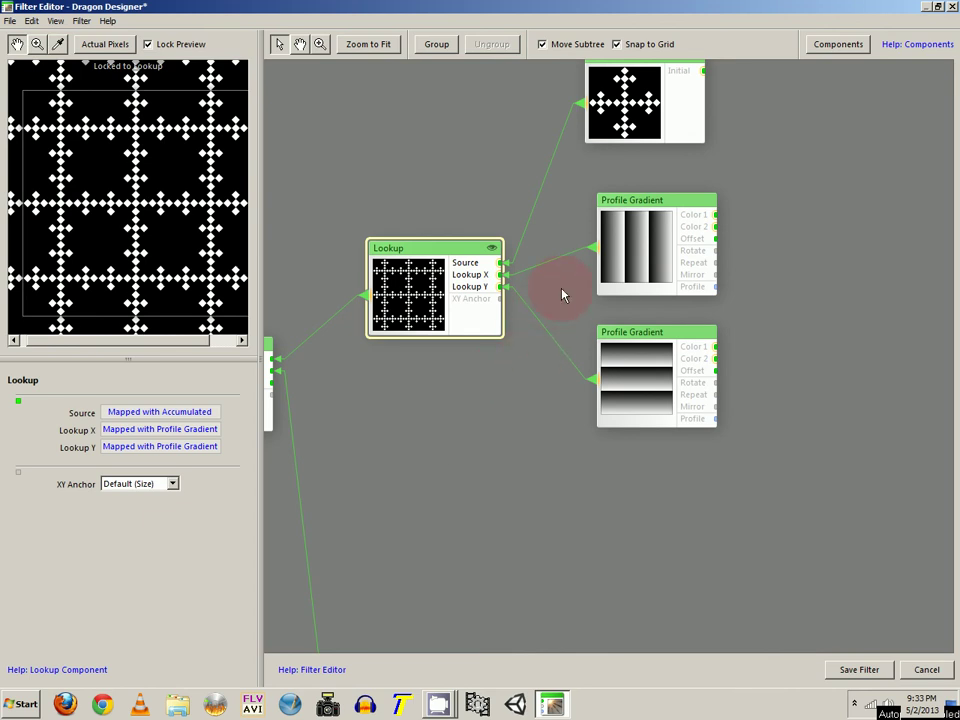
click(658, 255)
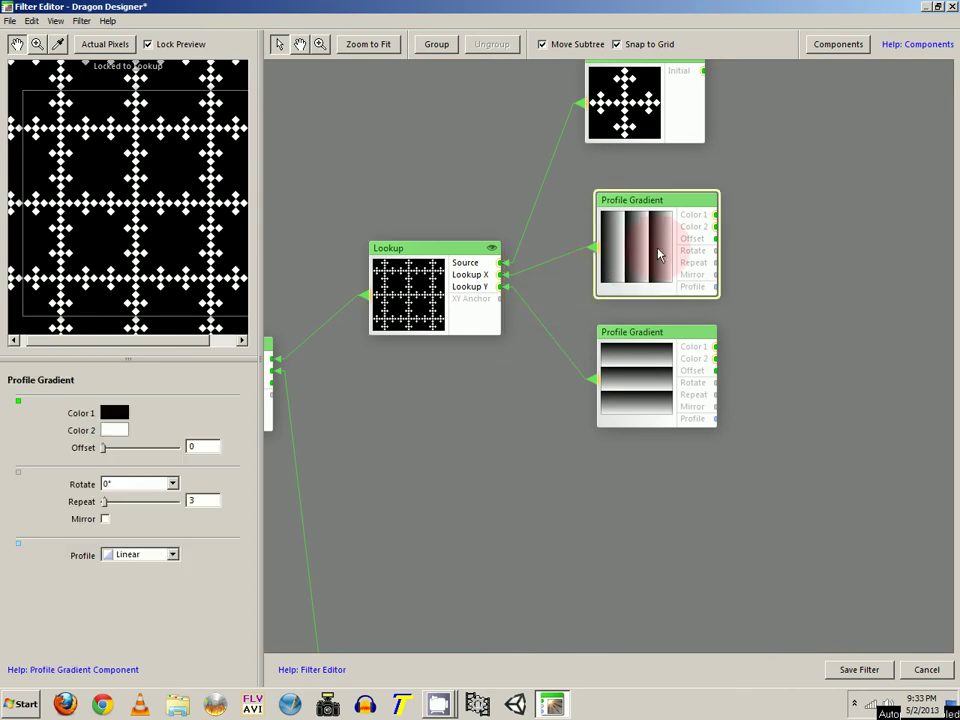
click(636, 368)
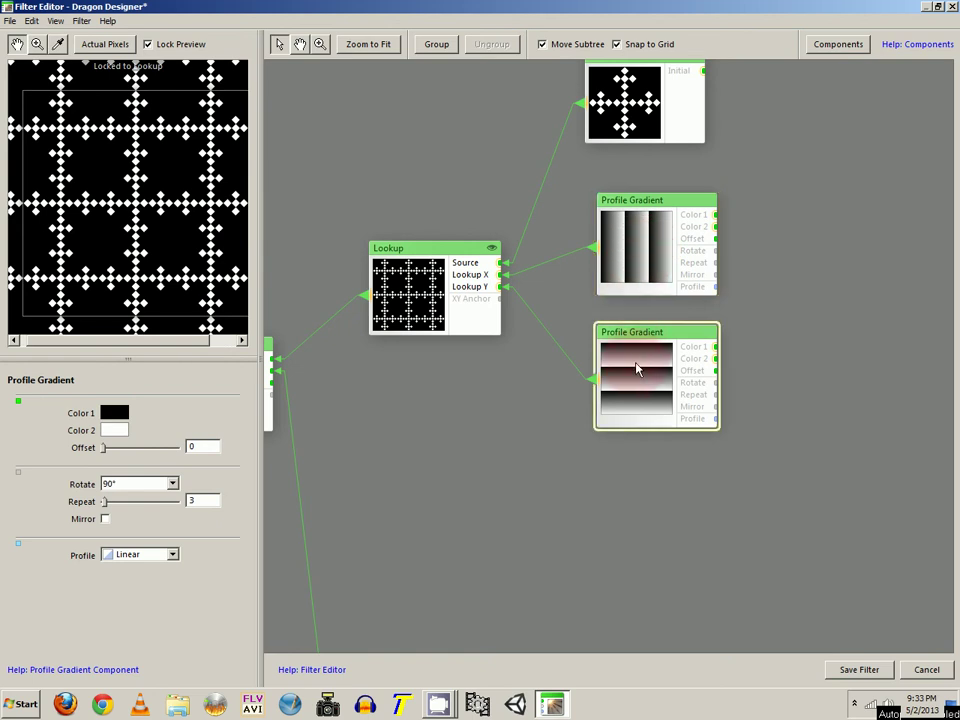
click(636, 277)
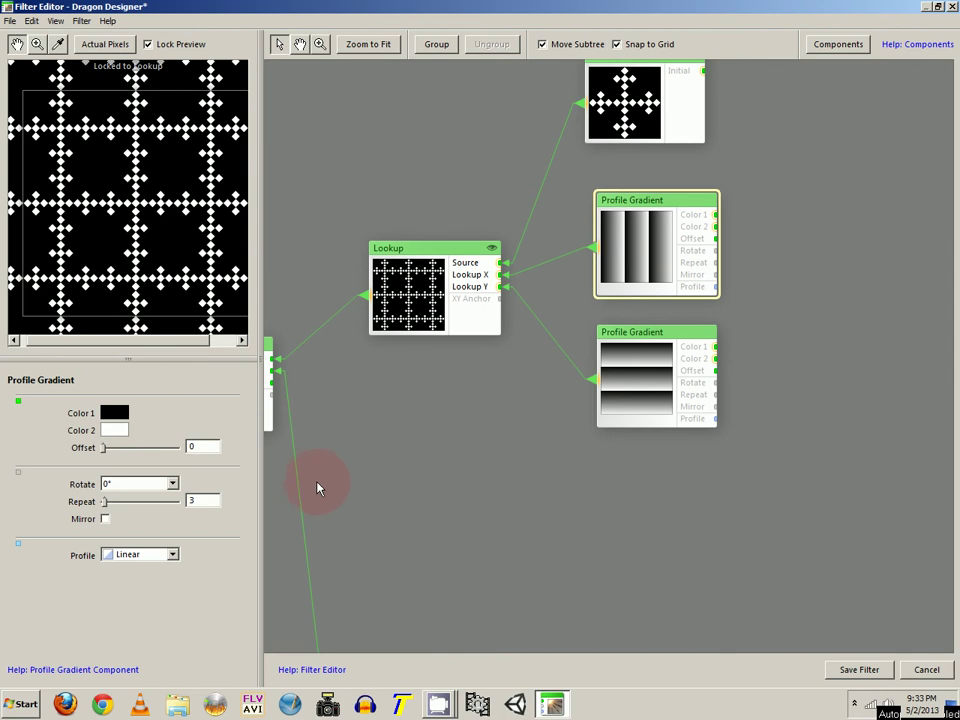
click(624, 407)
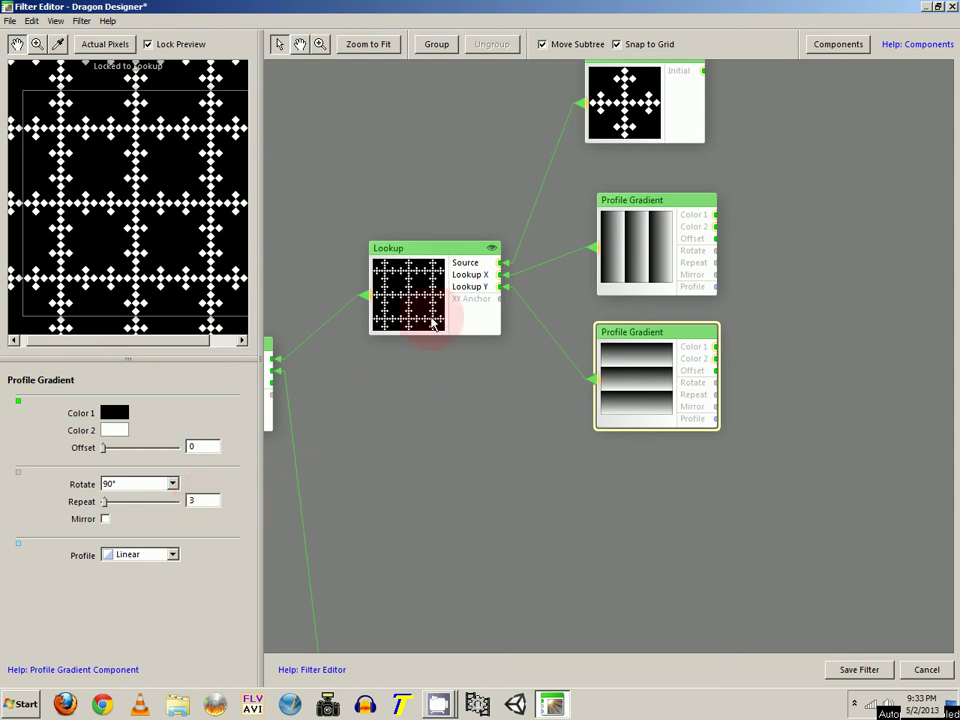
click(603, 135)
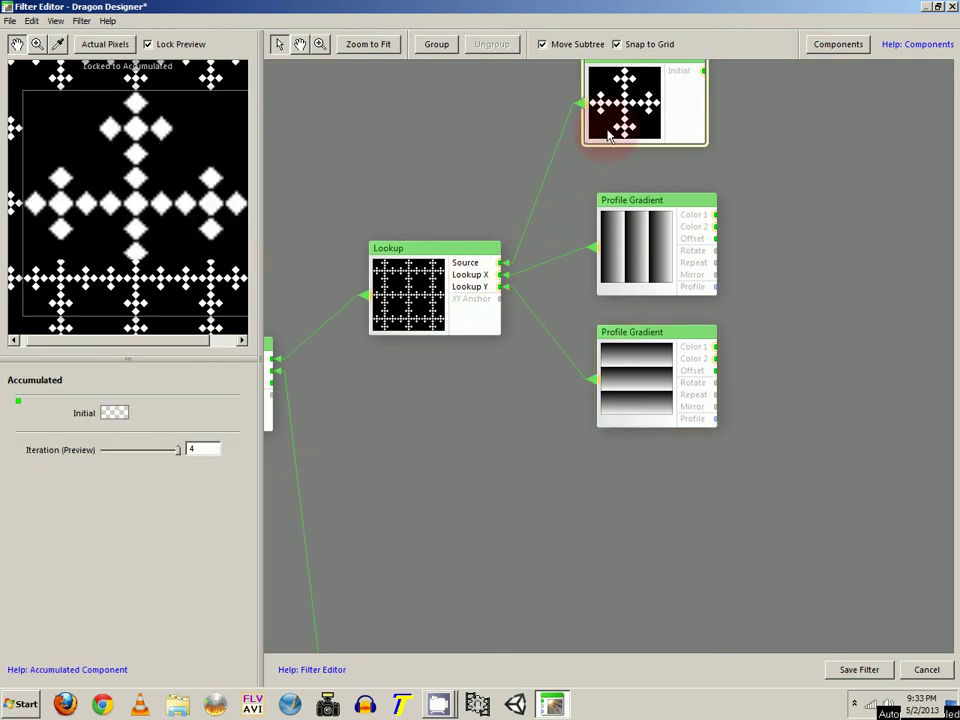
click(423, 278)
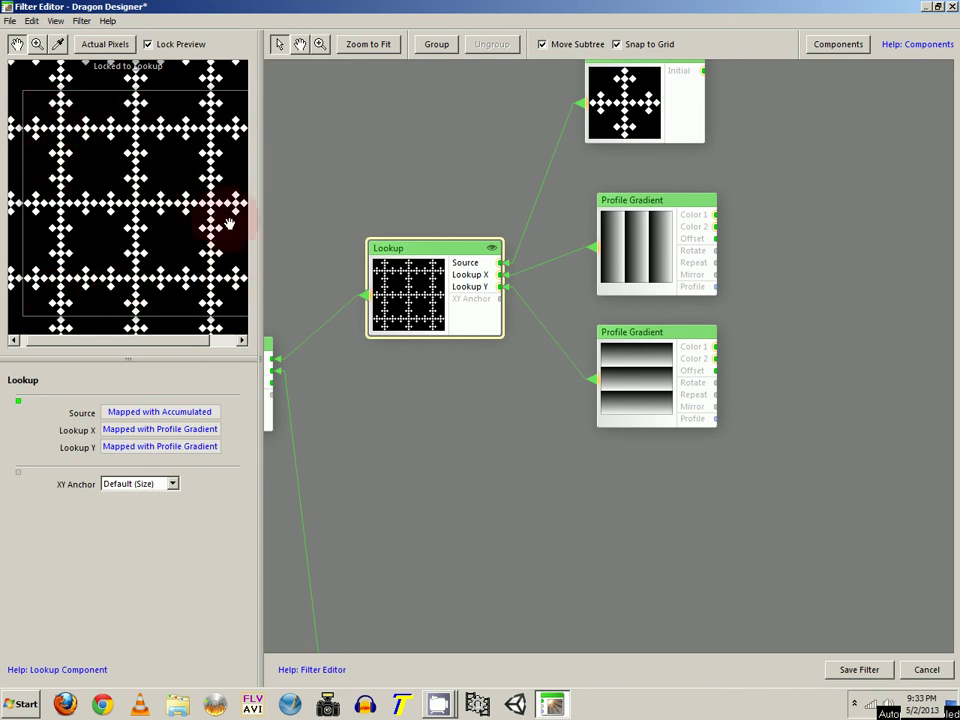
- Bring Blend and the Iterations slider into view and uncheck Lock Preview
drag(402, 322, 486, 310)
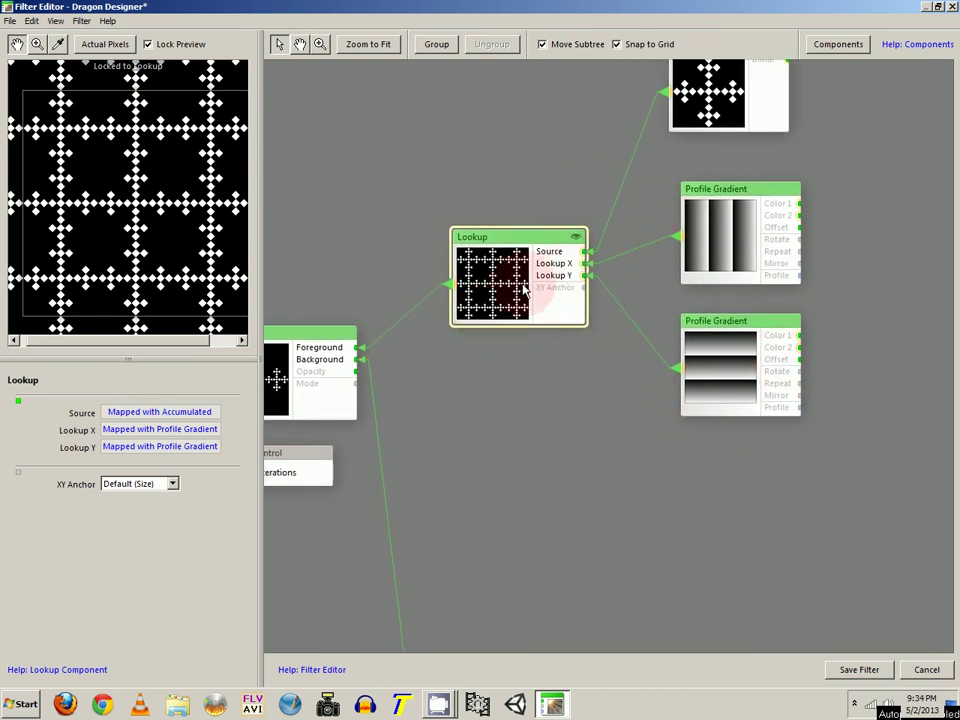
drag(474, 326, 606, 289)
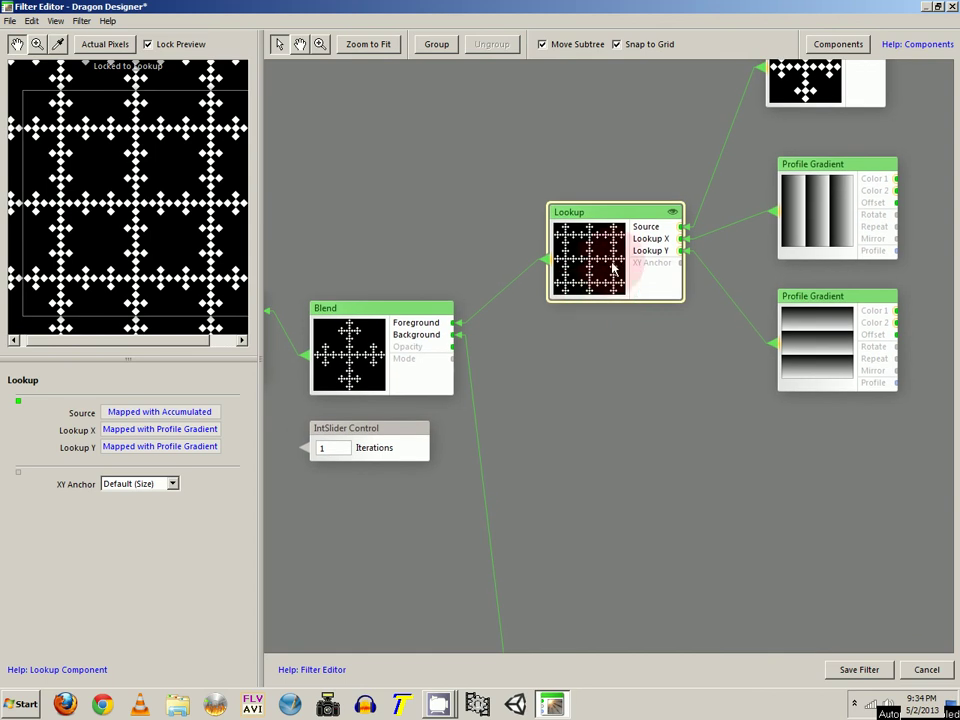
drag(552, 357, 646, 326)
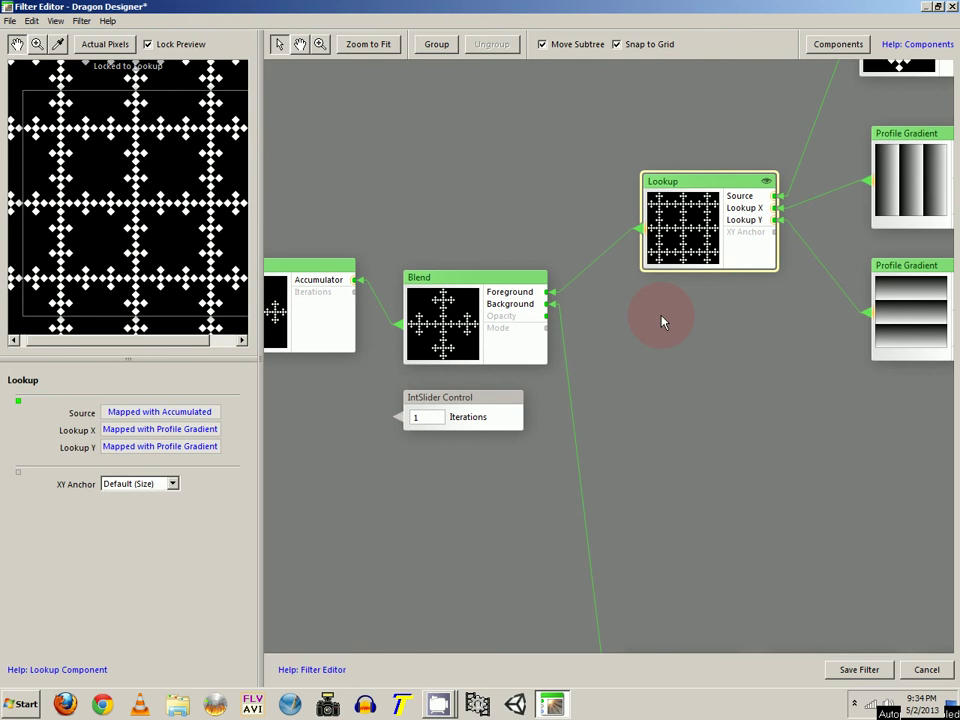
drag(659, 345, 681, 324)
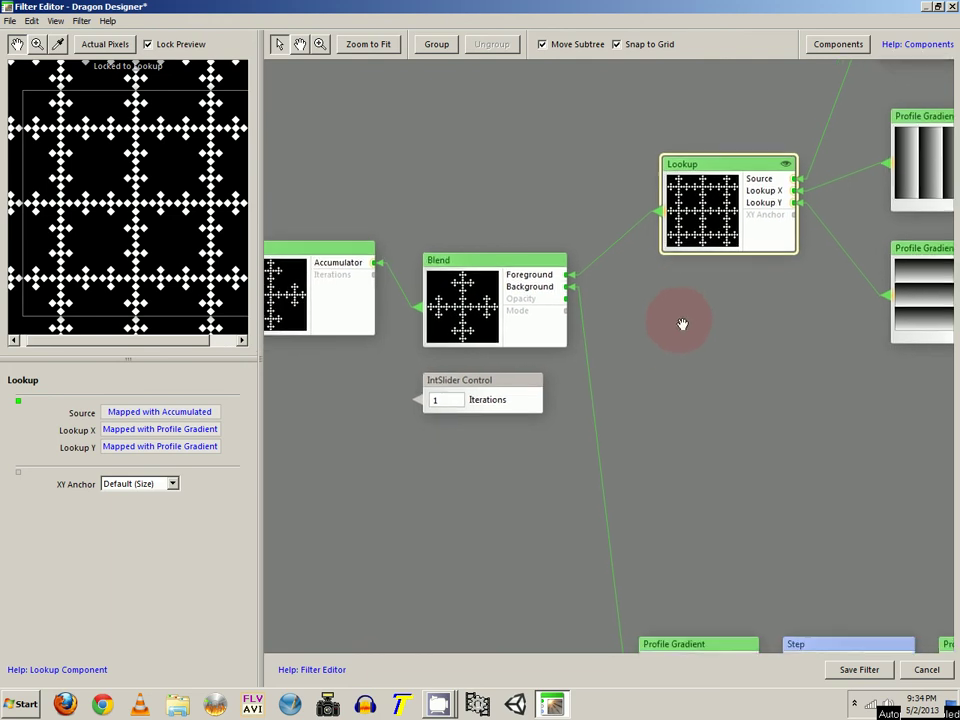
click(716, 236)
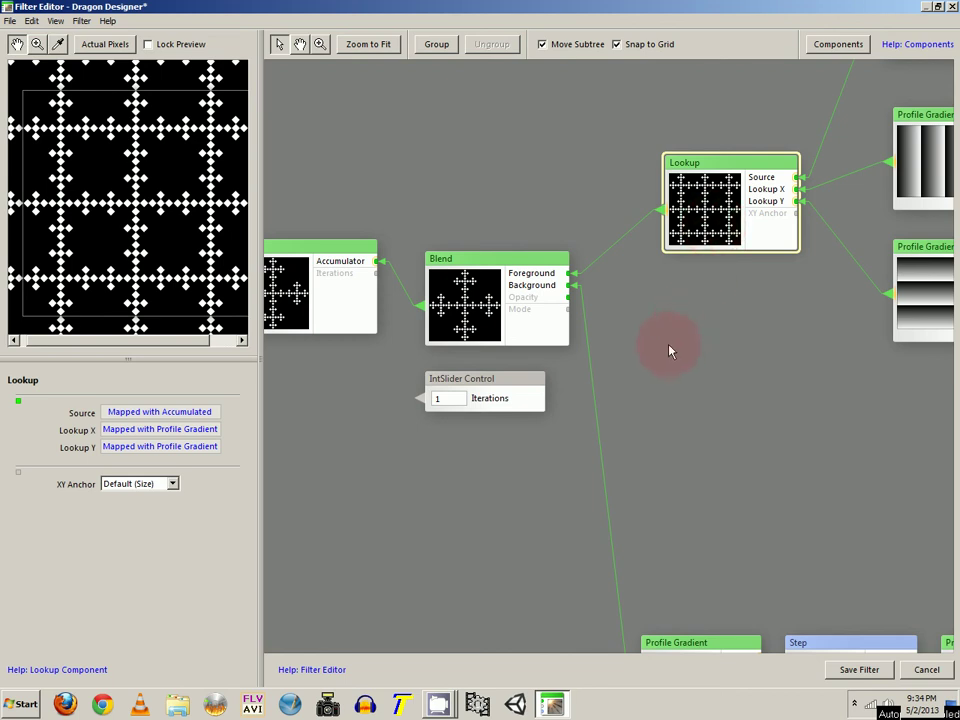
- Show the Blend component's Multiply settings at Opacity 100 and its single cross fractal
scroll(672, 328, down, 3)
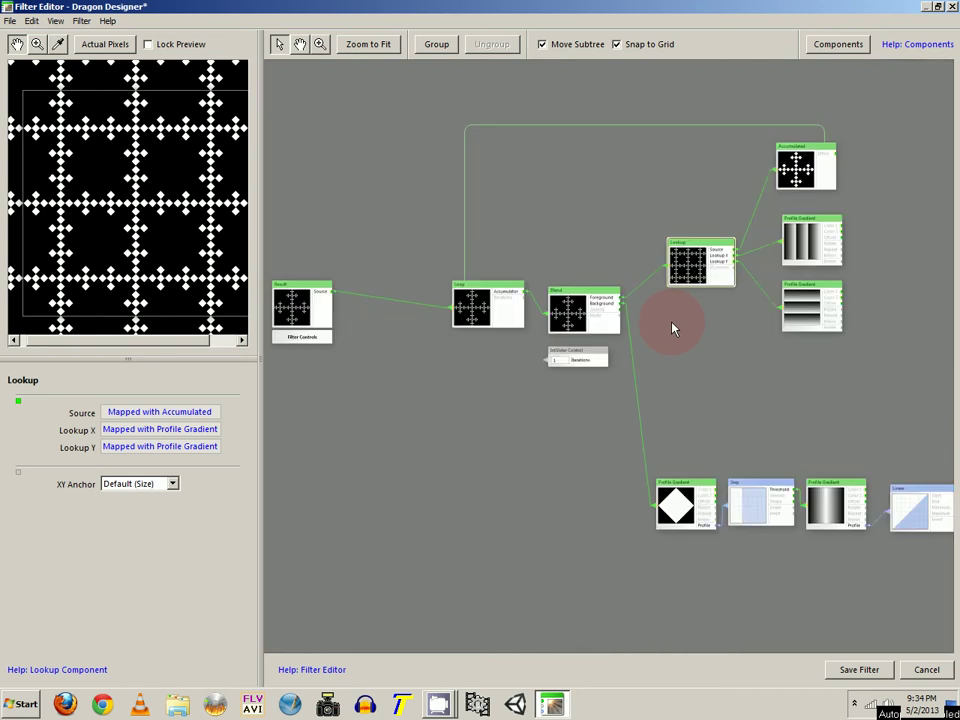
scroll(637, 316, up, 3)
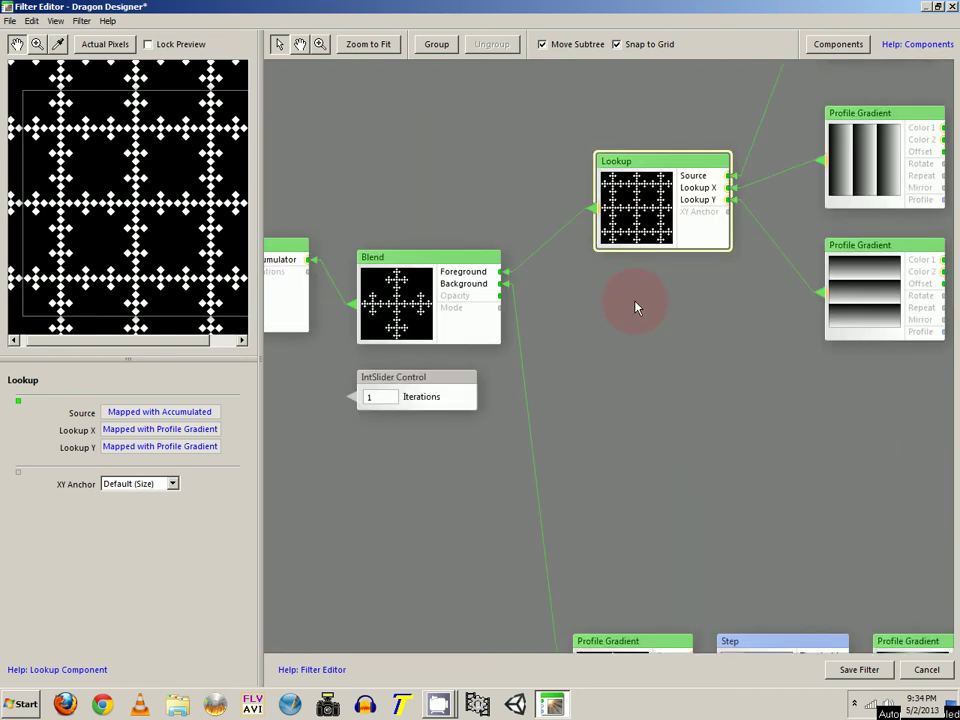
drag(628, 326, 660, 271)
click(499, 253)
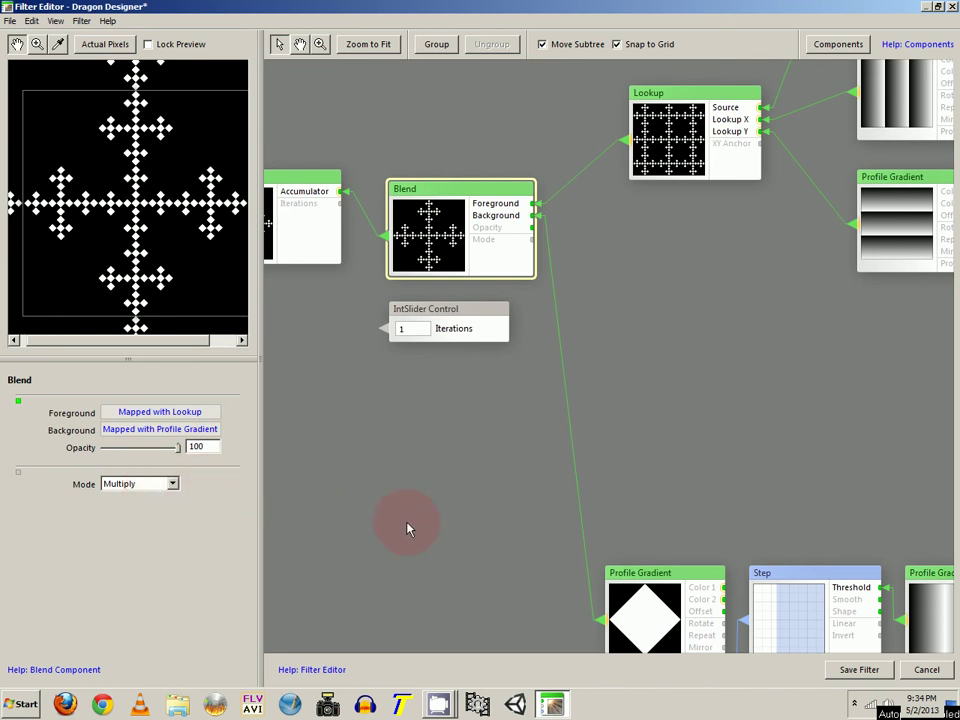
- Inspect the diamond Profile Gradient, Blend and Lookup nodes, and locate the Loop node
click(630, 587)
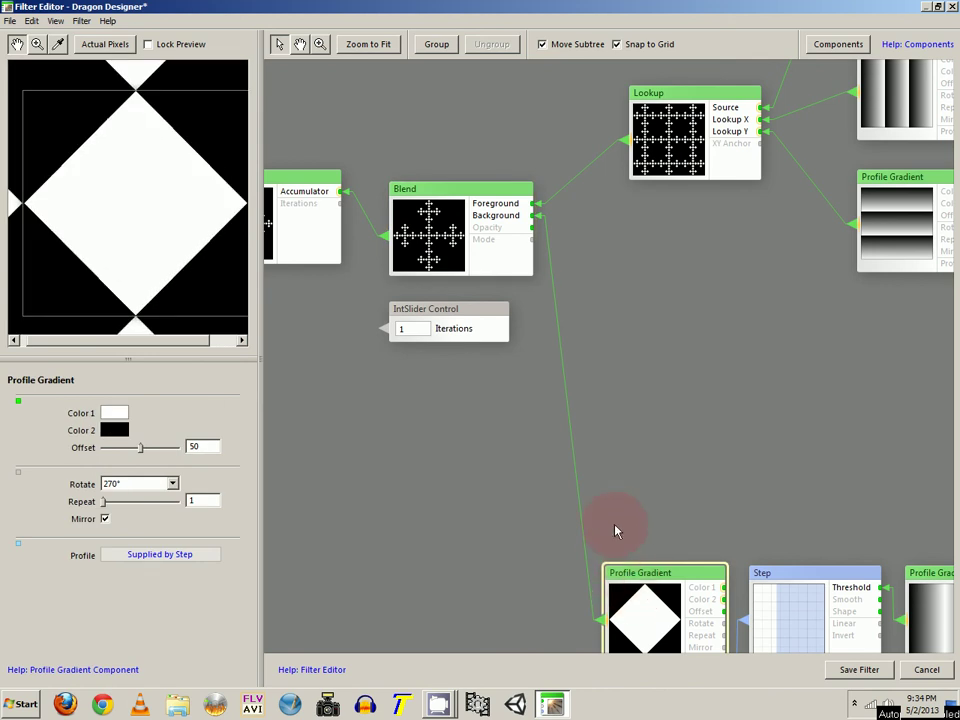
click(508, 251)
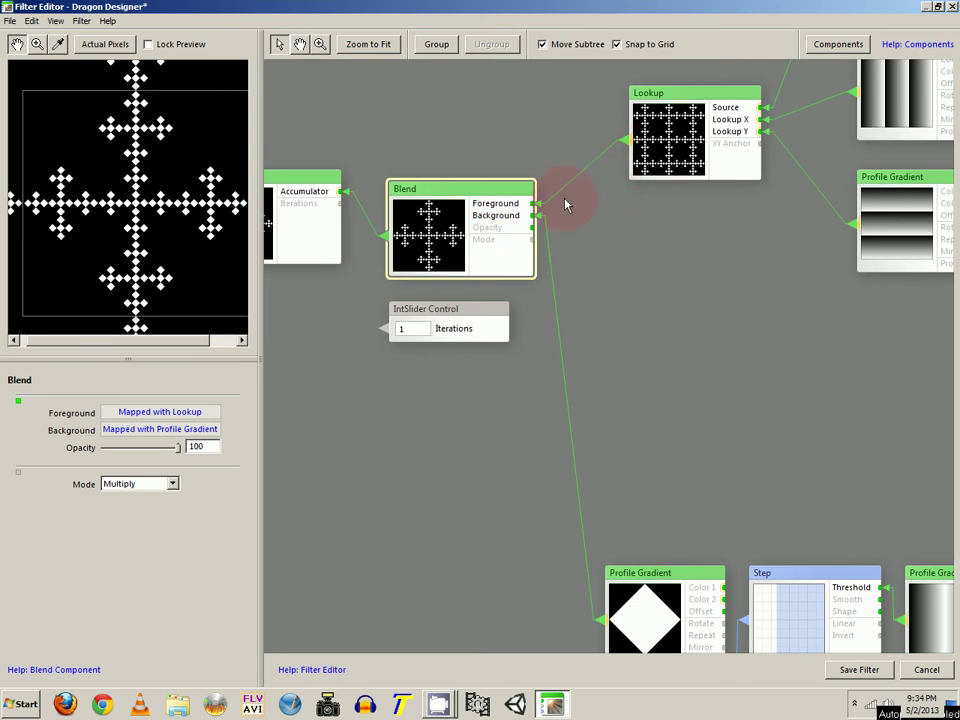
click(663, 117)
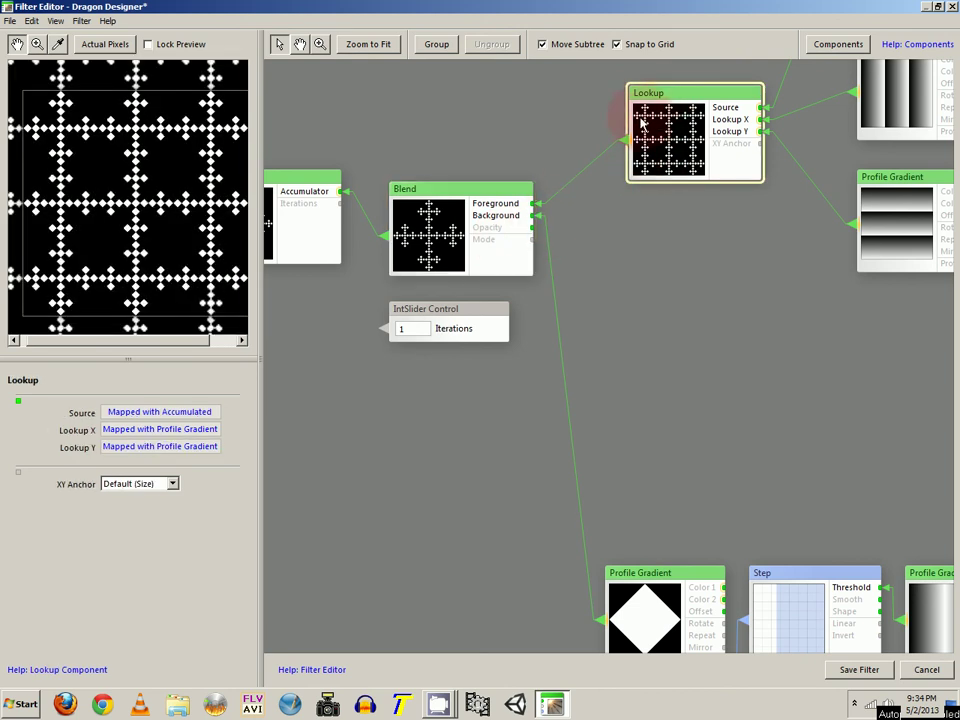
drag(597, 150, 538, 210)
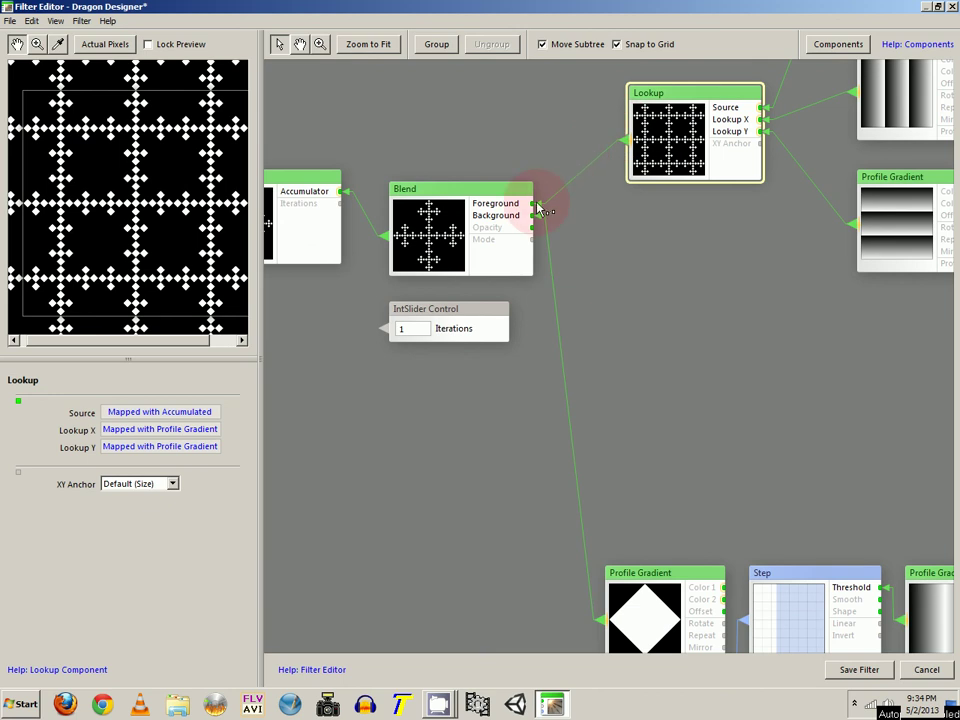
drag(440, 222, 560, 222)
click(558, 222)
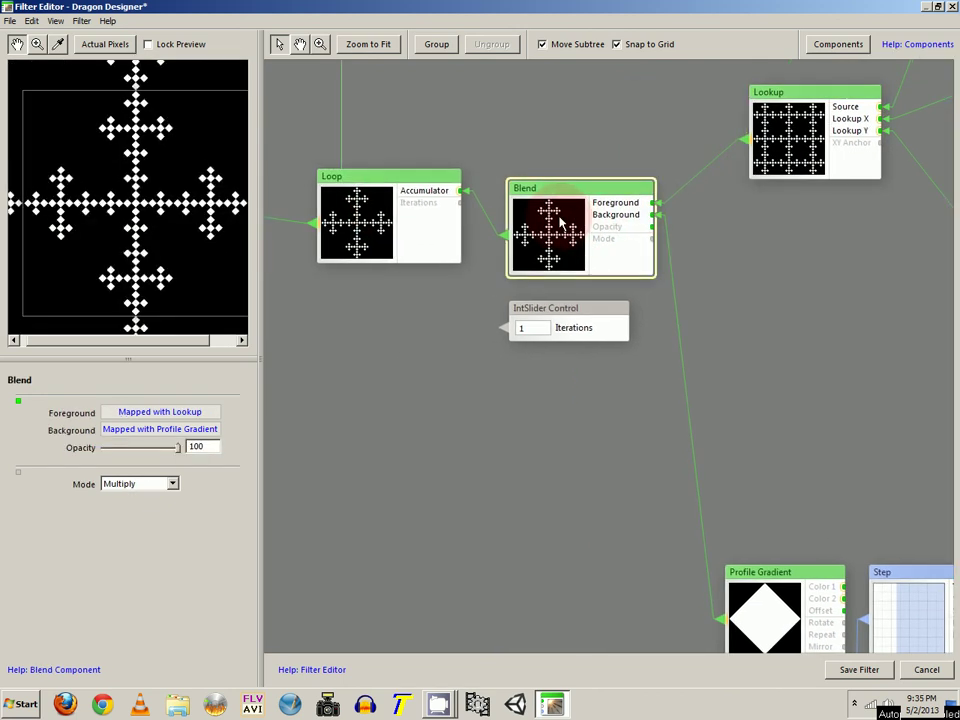
- Lock the preview to the Loop output and adjust its Iterations value from 4
click(438, 222)
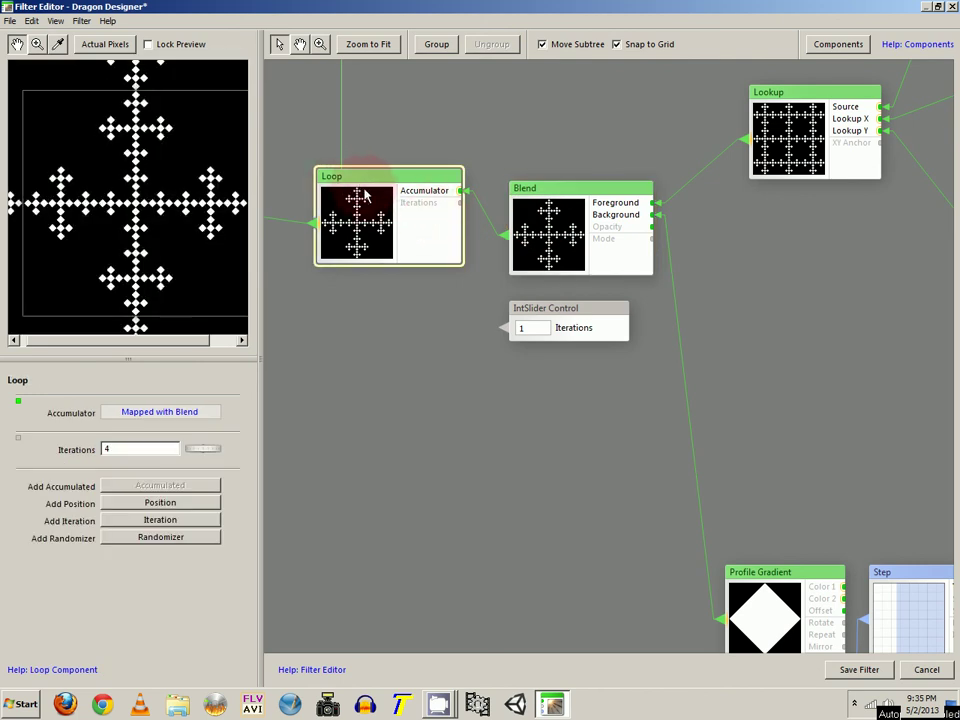
double_click(438, 244)
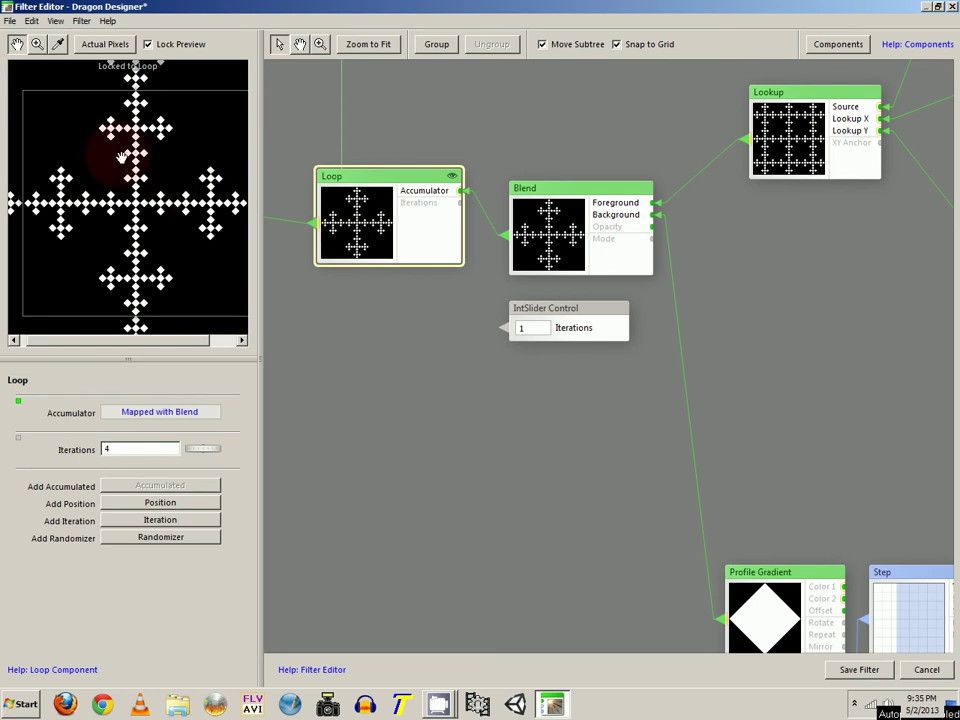
drag(120, 157, 163, 194)
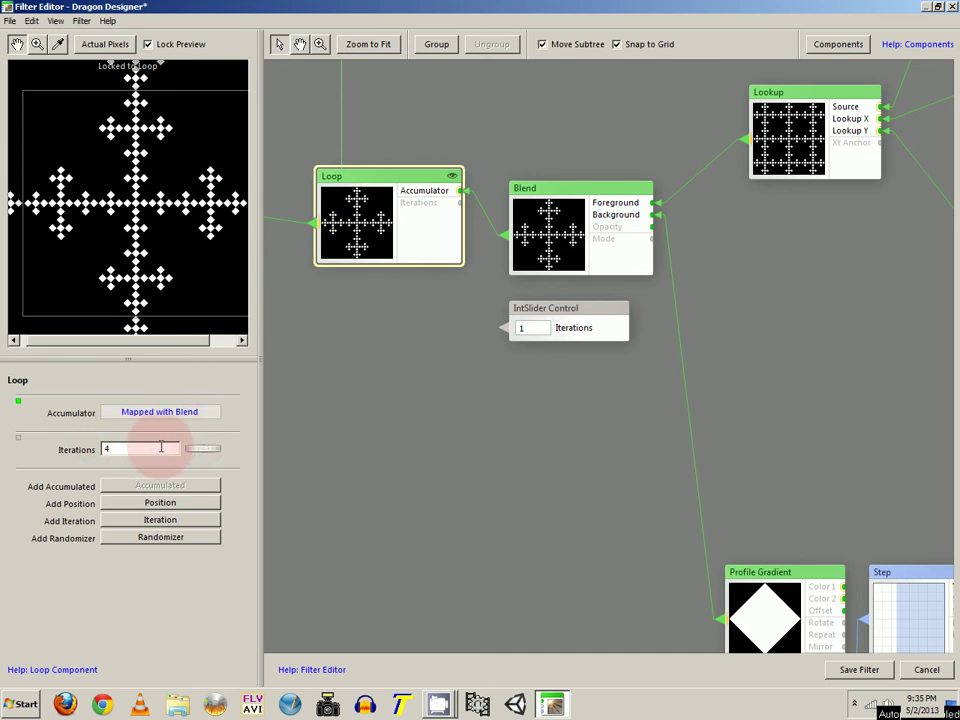
drag(200, 447, 197, 446)
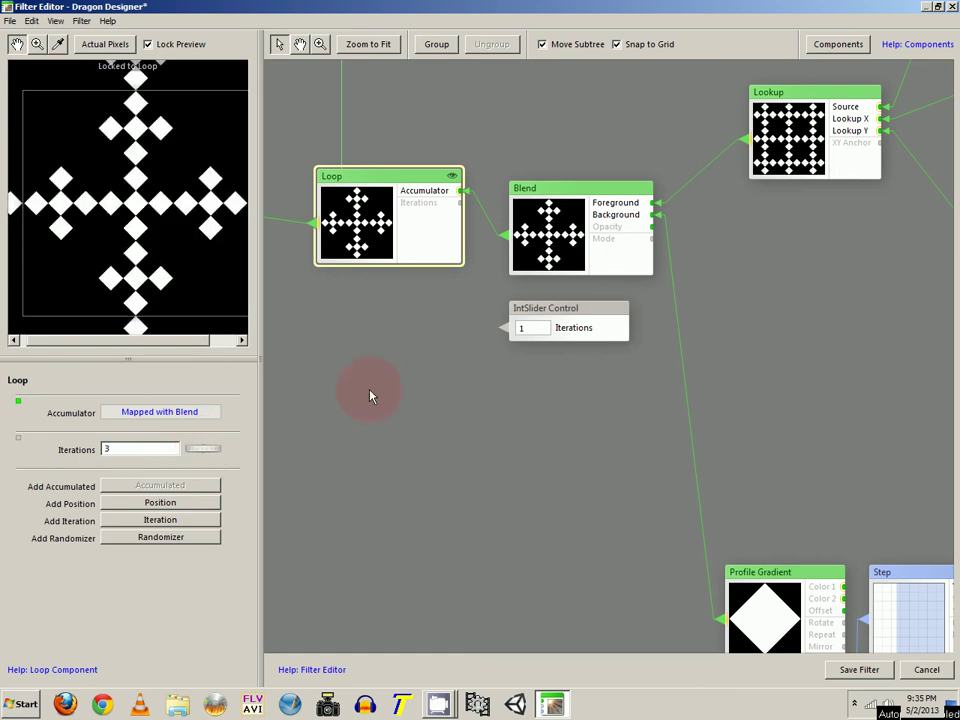
- Connect the Iterations slider to the Loop's Iterations input and set the slider's maximum to 8
drag(507, 332, 460, 203)
click(532, 318)
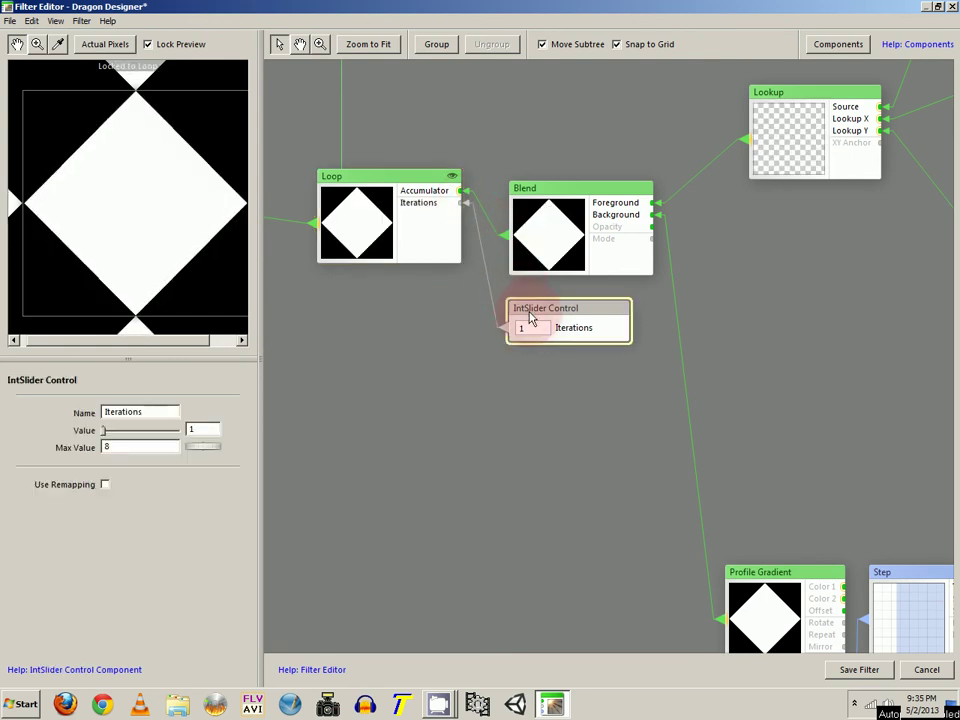
click(121, 447)
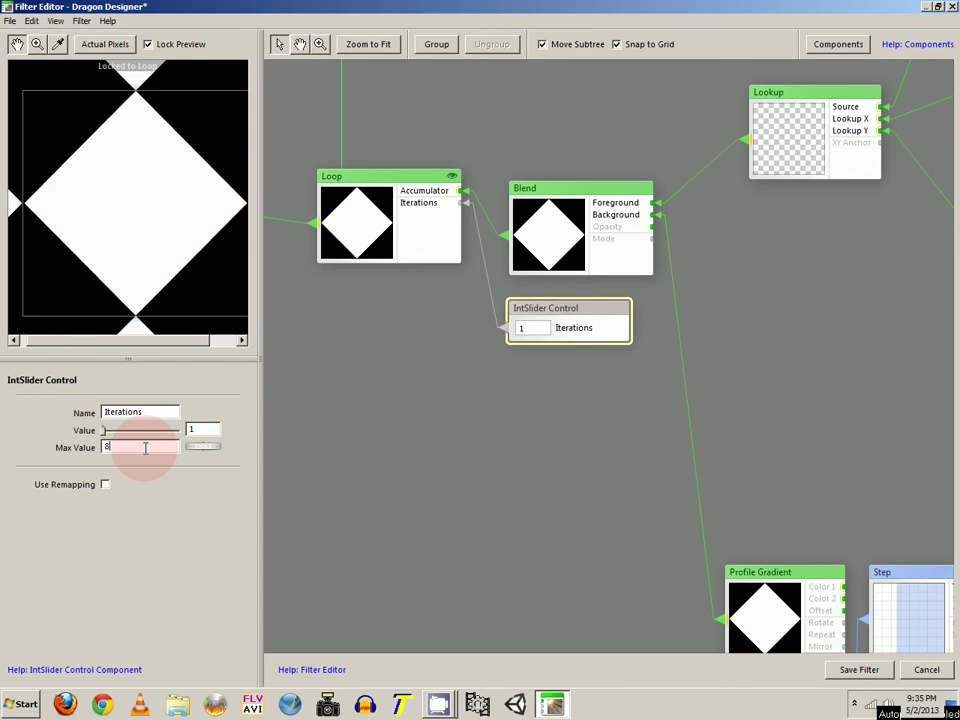
double_click(120, 448)
key(BackSpace)
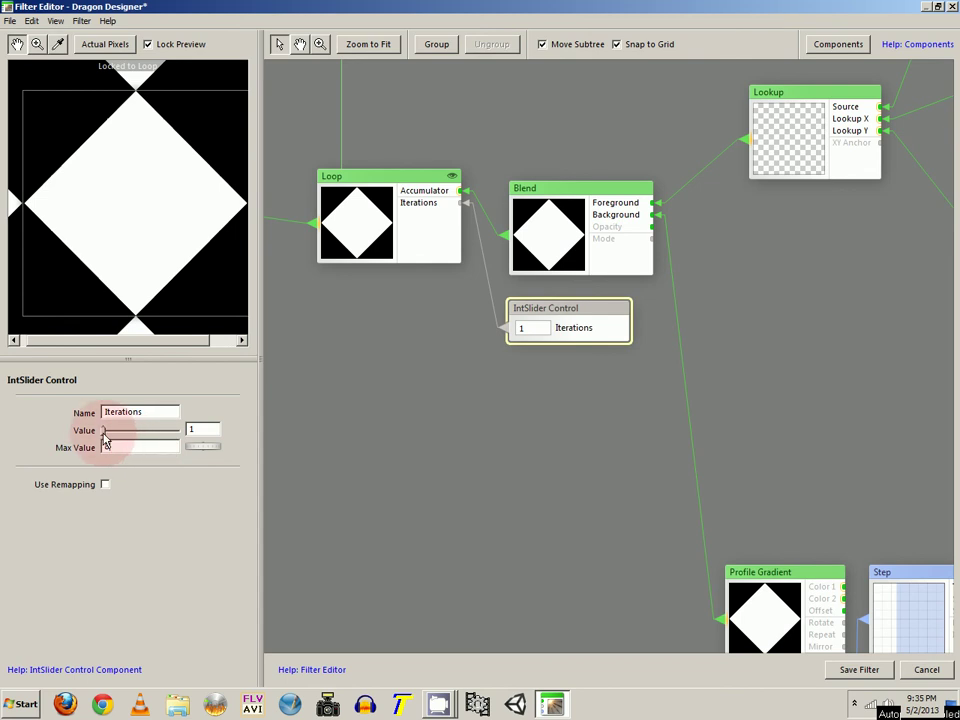
- Set the Iterations slider value to 5 for a denser cross-shaped box fractal
drag(107, 437, 134, 437)
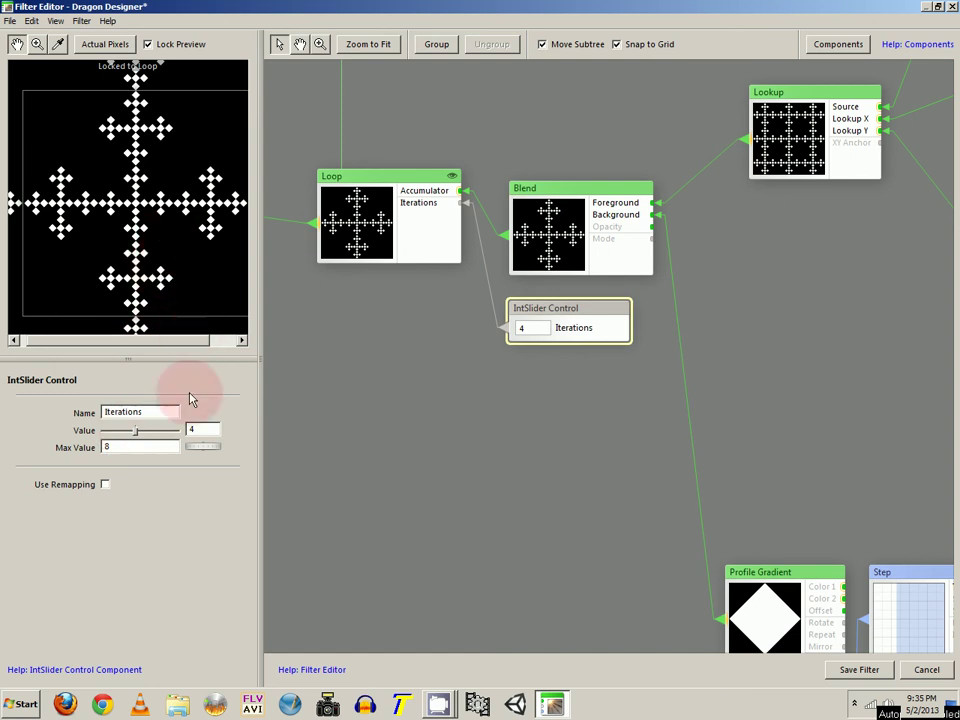
drag(137, 437, 145, 435)
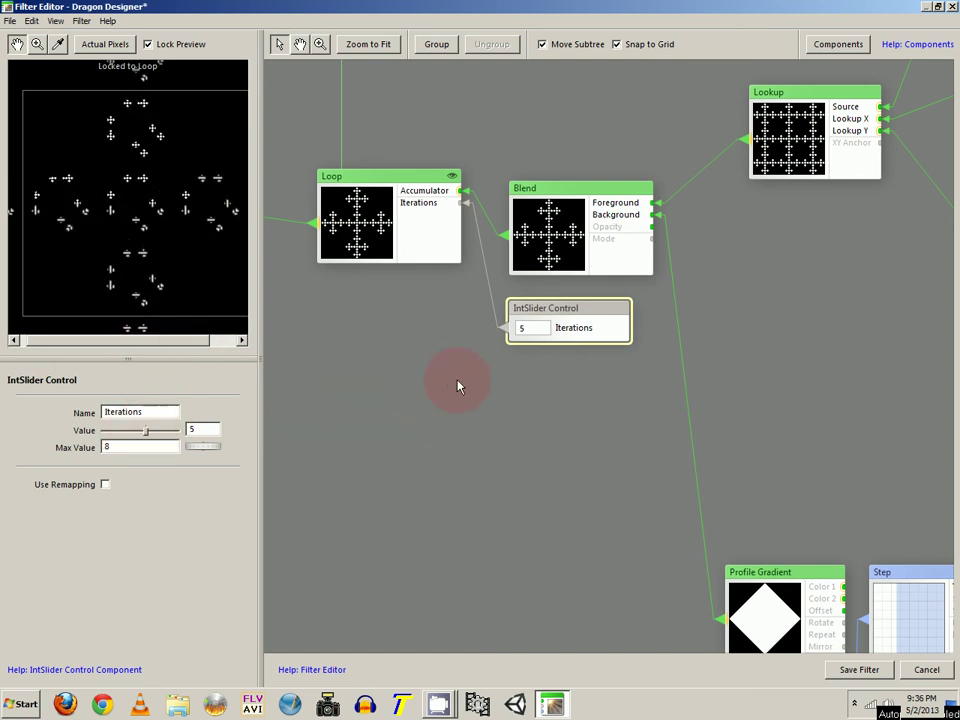
drag(530, 428, 435, 355)
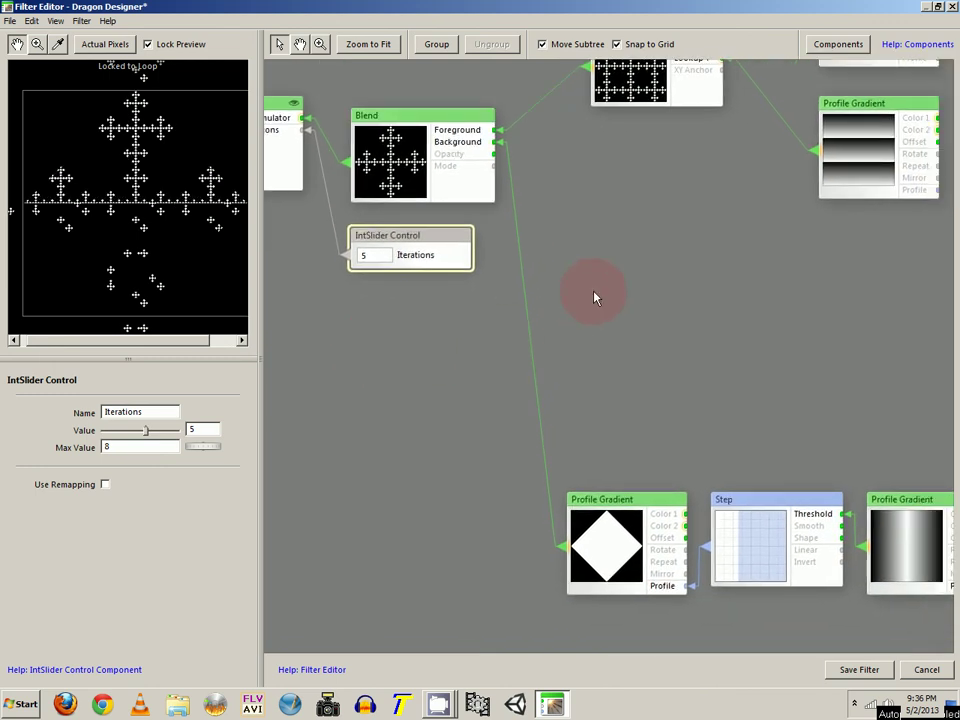
drag(594, 296, 514, 272)
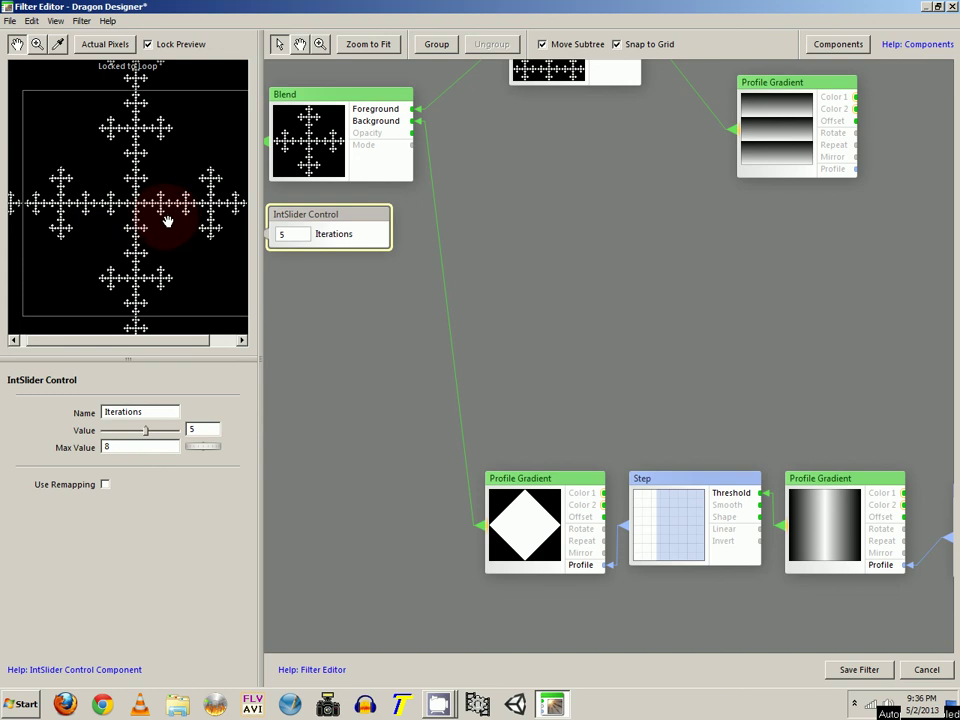
drag(167, 220, 156, 222)
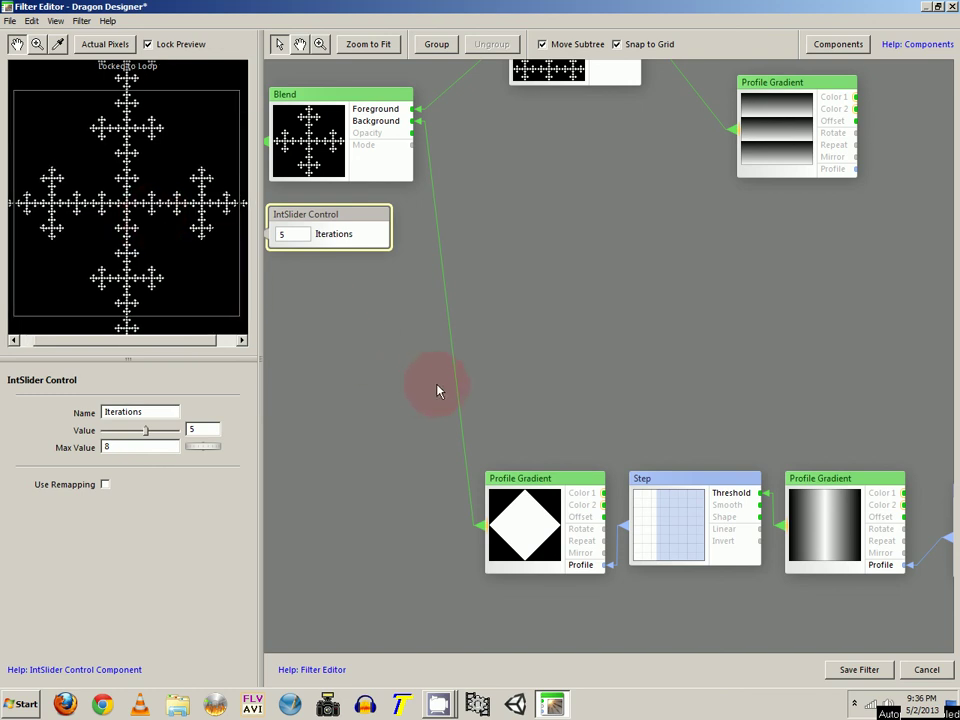
- Lower the diamond Profile Gradient's Offset from 50 to 0, turning it into an hourglass
click(520, 484)
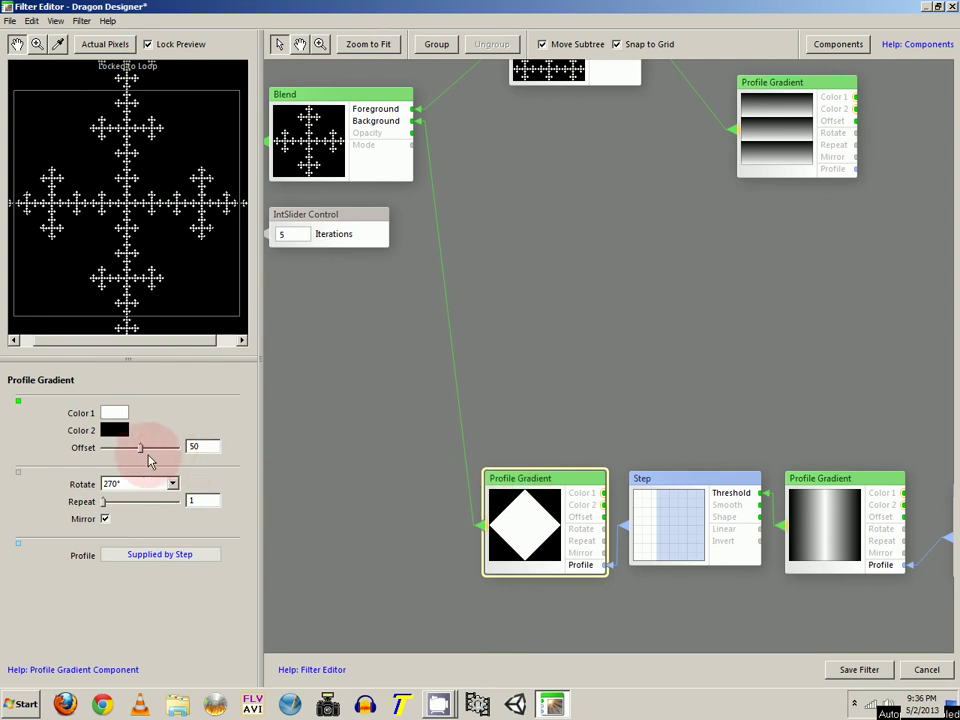
drag(140, 448, 82, 451)
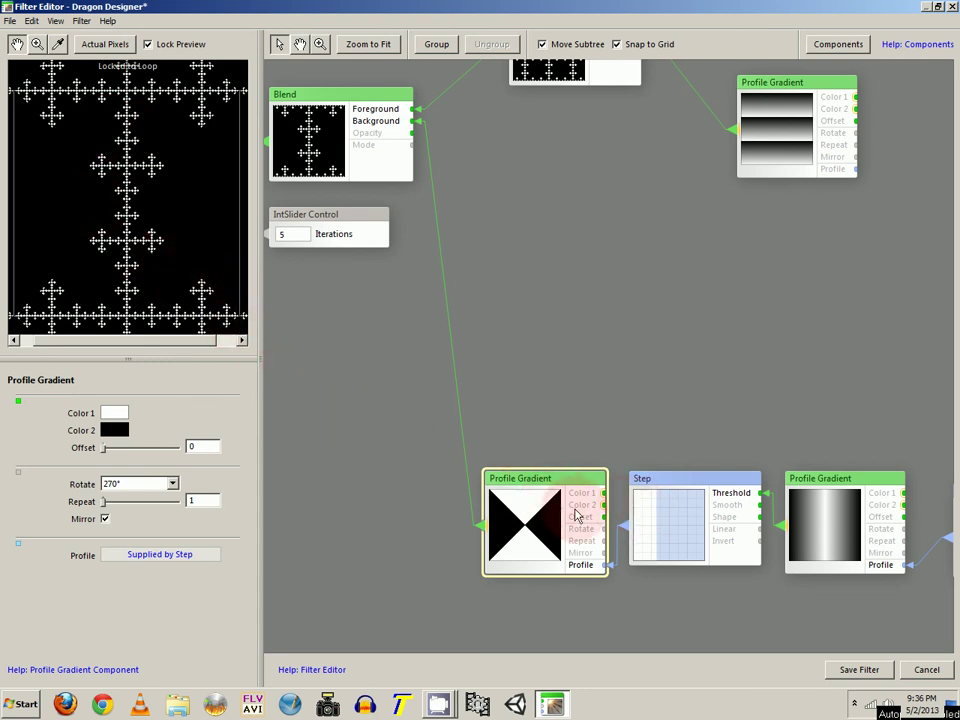
click(797, 514)
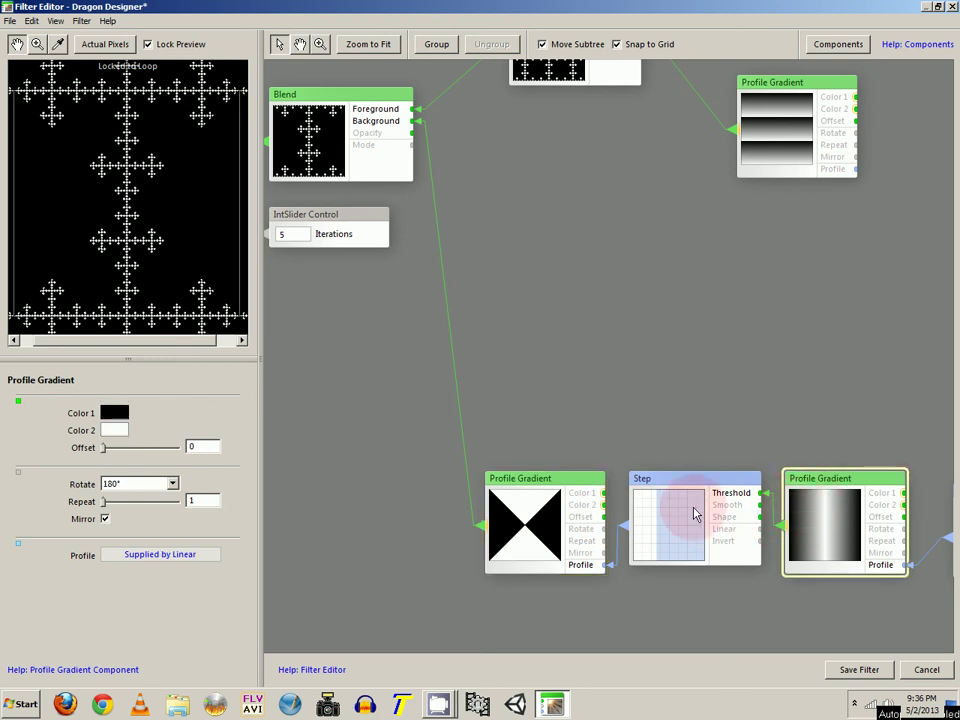
- Turn off Mirror on the linear Profile Gradient and set its Rotate to 270°
click(106, 518)
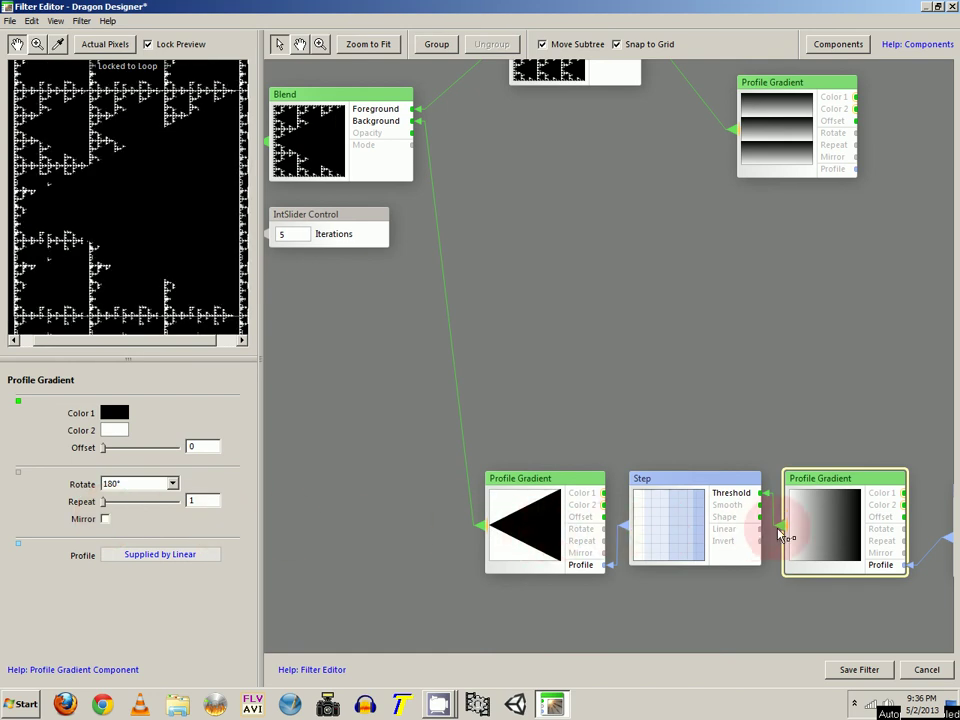
click(138, 484)
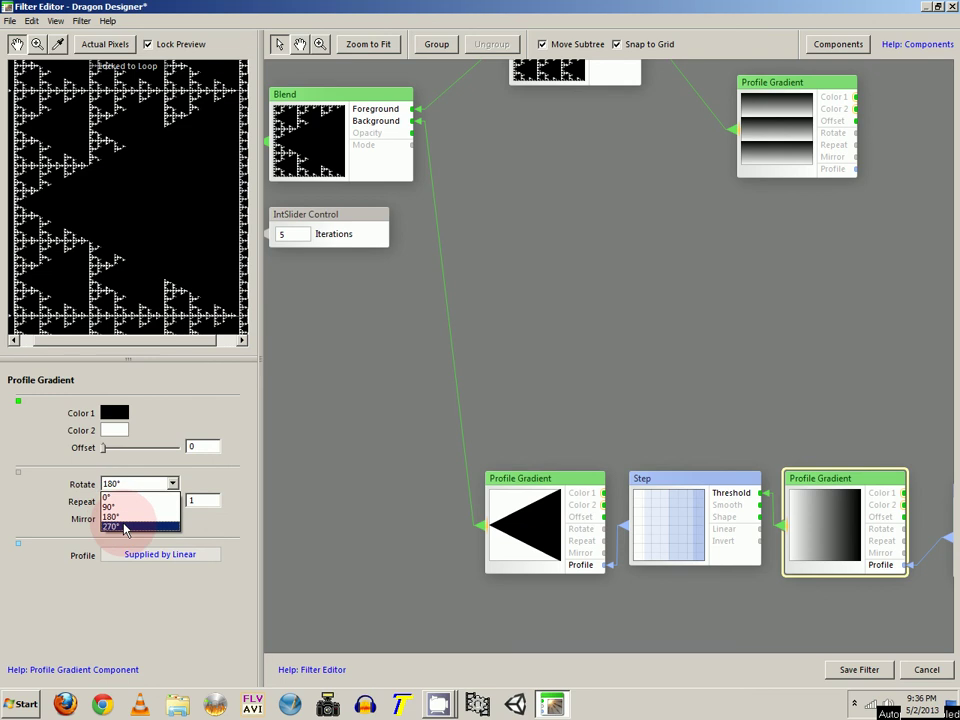
click(124, 527)
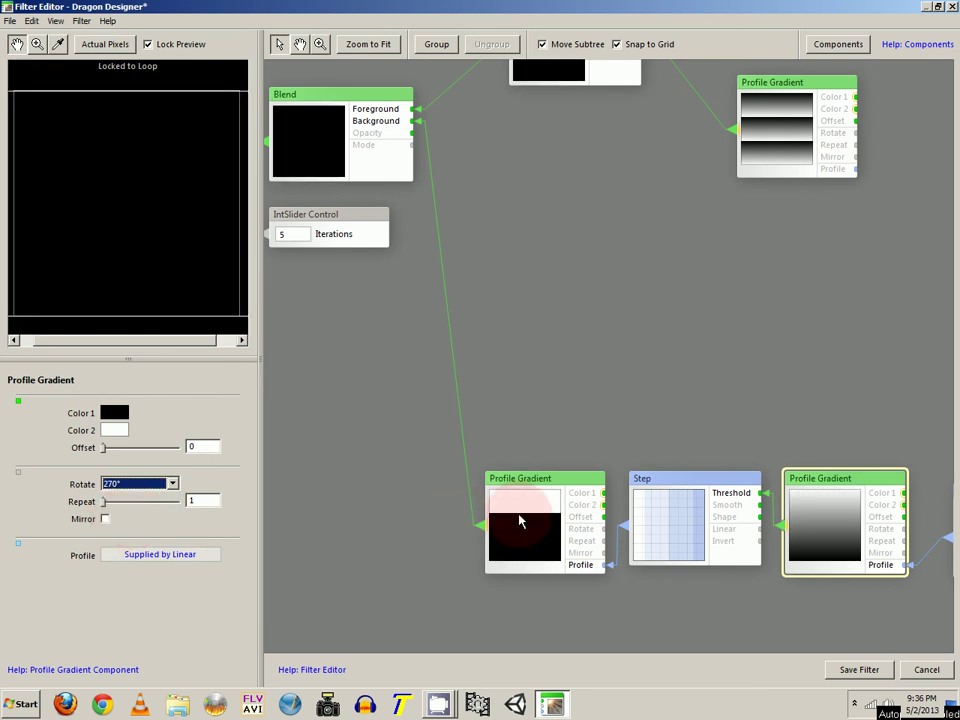
- Rotate the stepped Profile Gradient to 180° to form a triangle, and preview its output
click(483, 515)
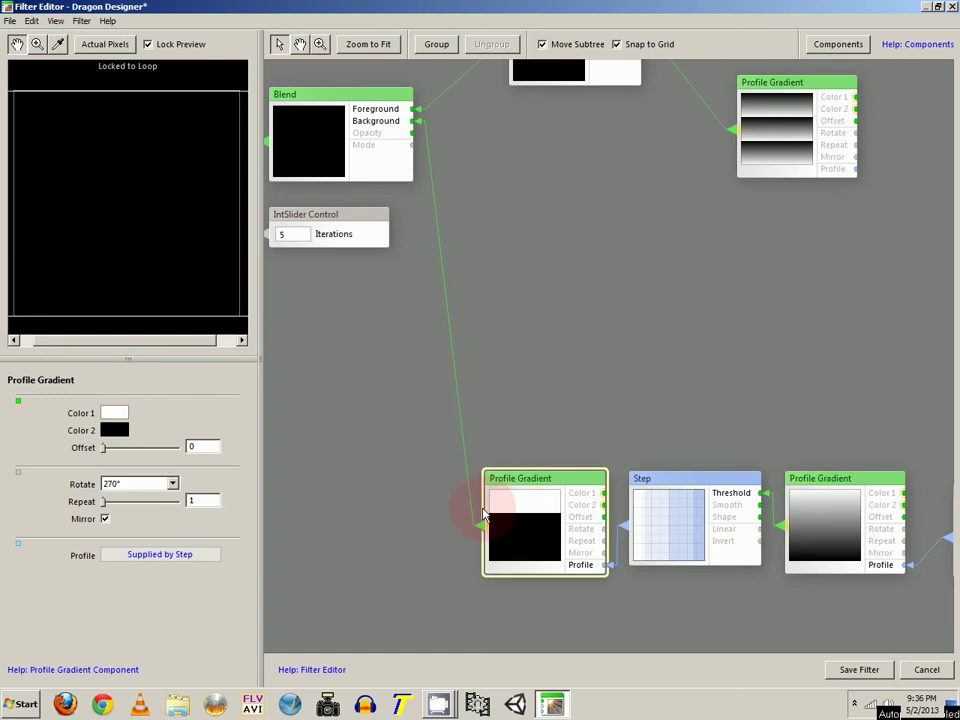
click(145, 485)
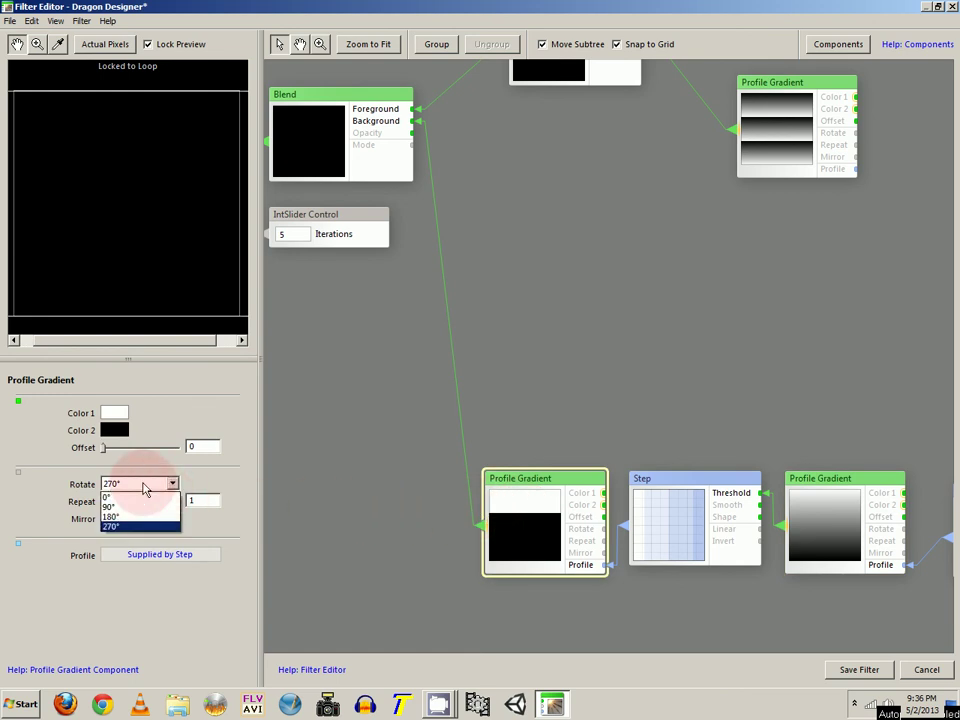
click(121, 518)
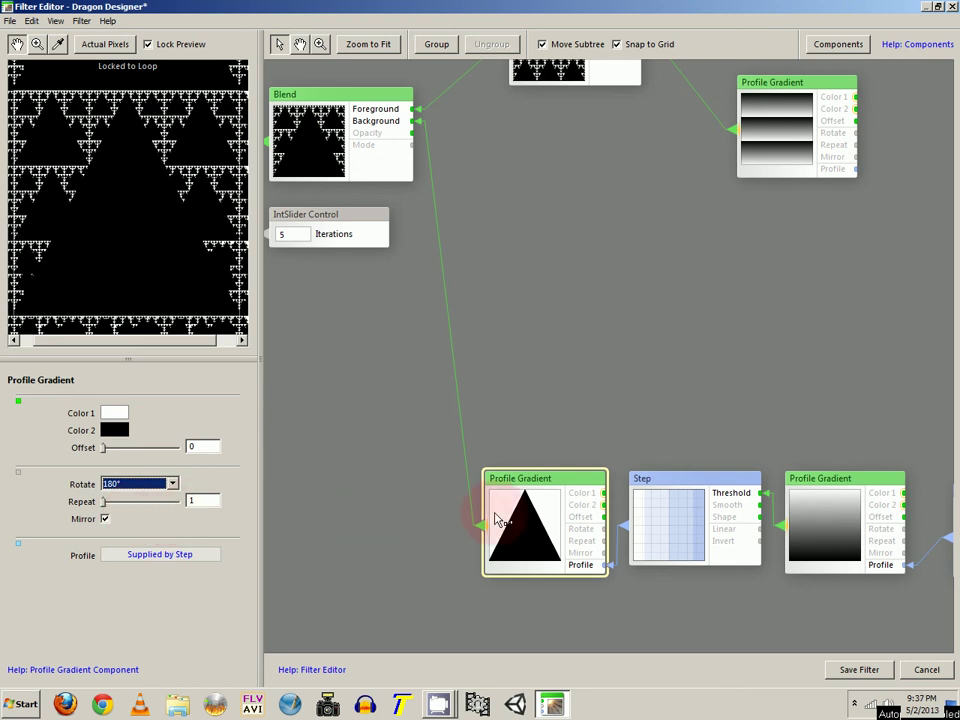
double_click(512, 519)
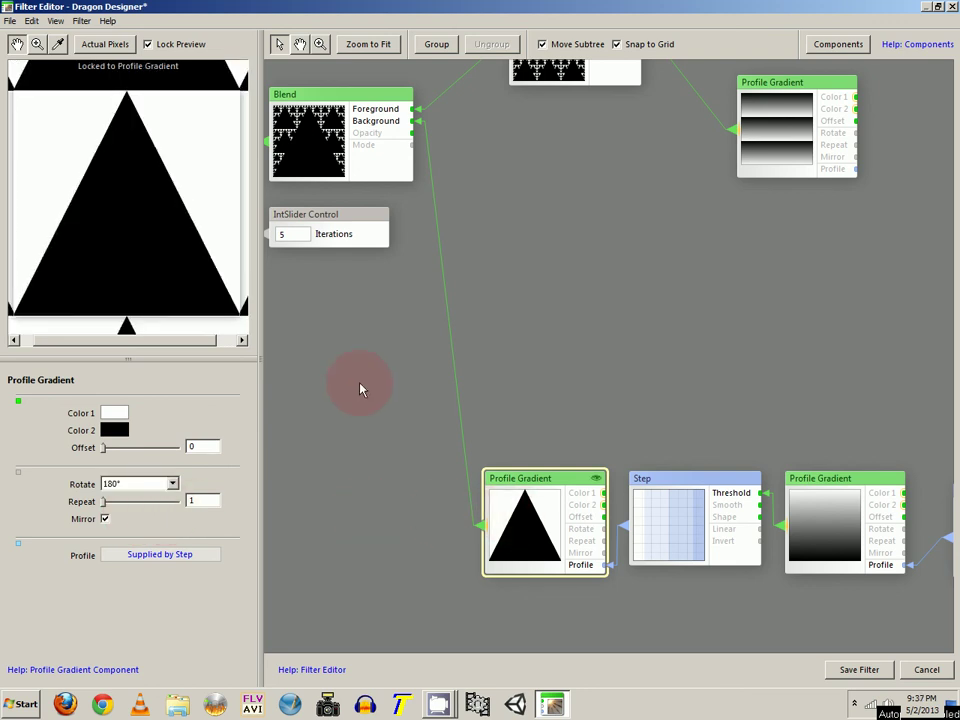
drag(354, 189, 583, 276)
- Preview the Loop output again, checking the fractal at actual pixels and fitted view
click(407, 244)
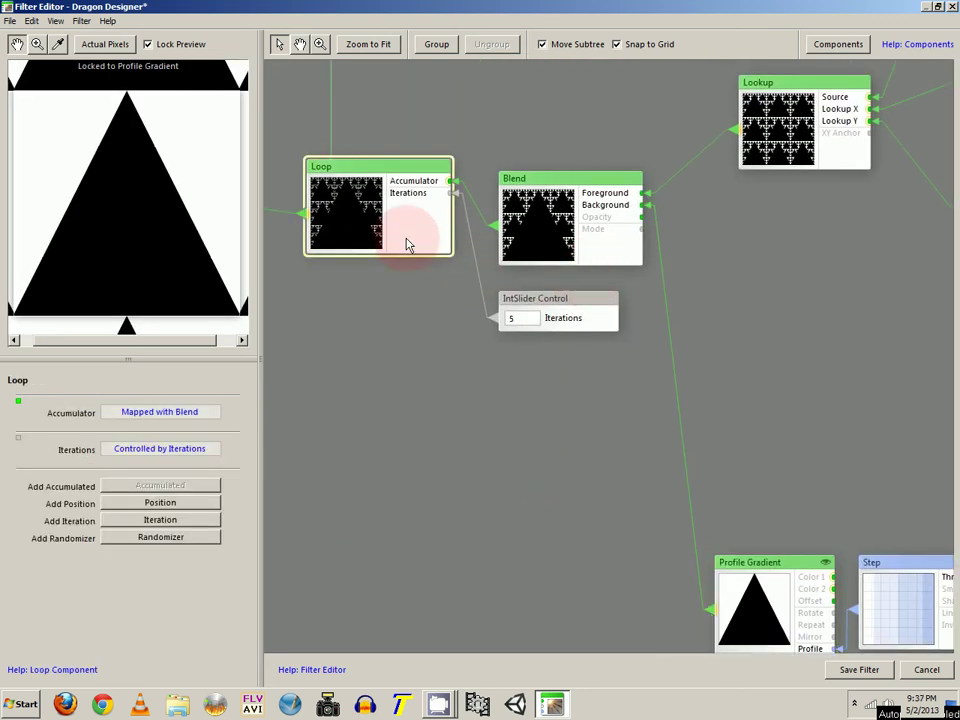
double_click(407, 244)
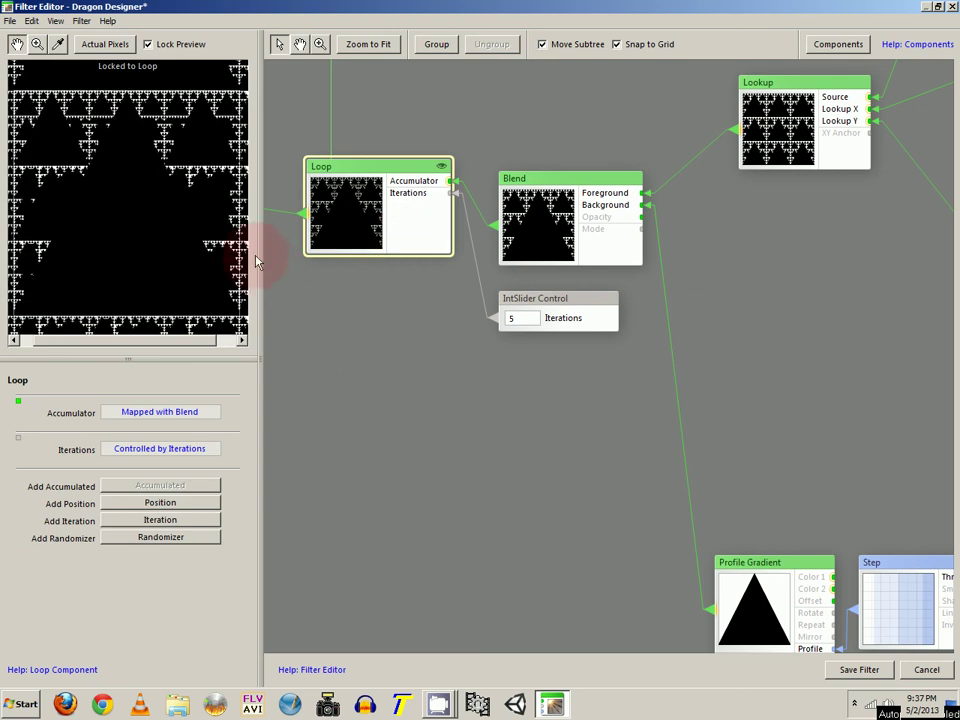
mouse_move(169, 200)
mouse_down()
mouse_move(94, 201)
mouse_move(119, 143)
mouse_move(154, 182)
mouse_move(154, 203)
mouse_up()
double_click(146, 140)
double_click(154, 200)
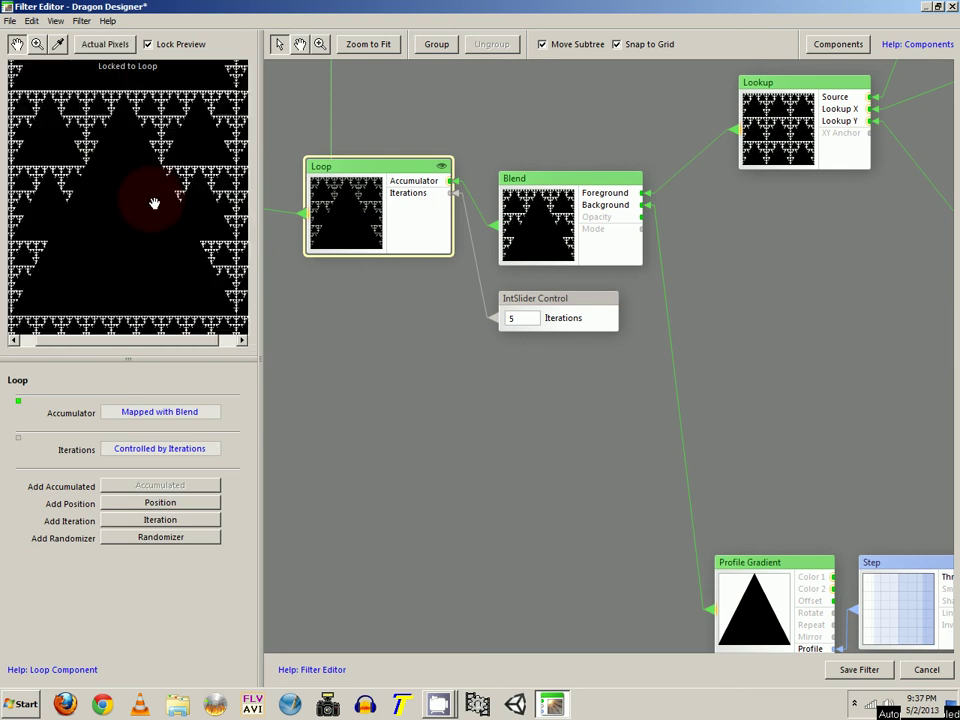
- Adjust the Iterations slider on the fractal, leaving it at 5
click(555, 316)
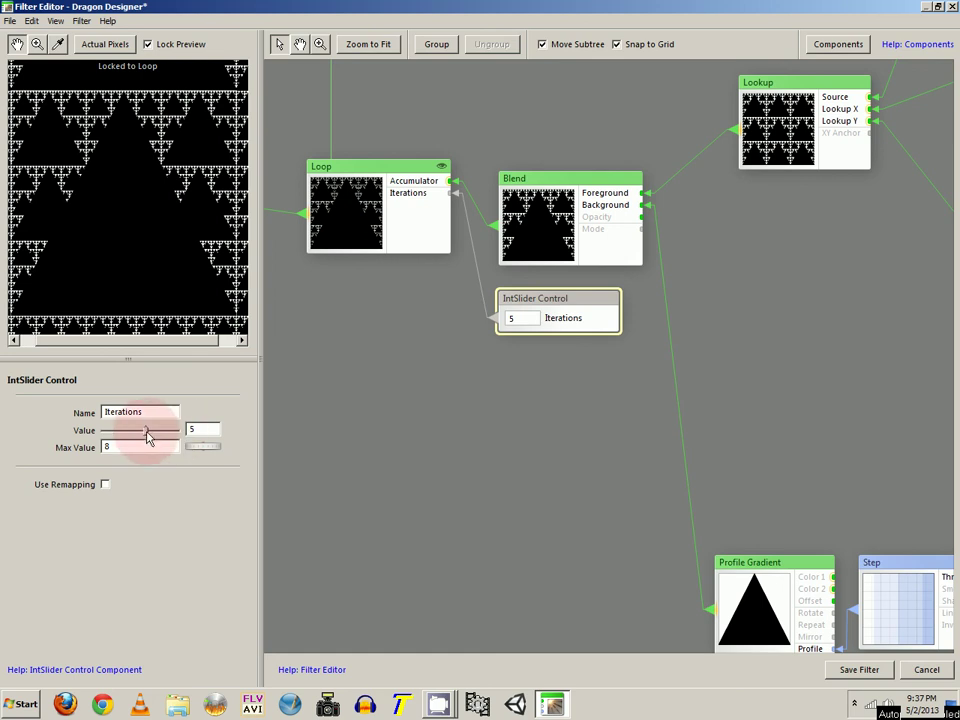
mouse_move(148, 431)
mouse_down()
mouse_move(156, 435)
mouse_move(146, 433)
mouse_up()
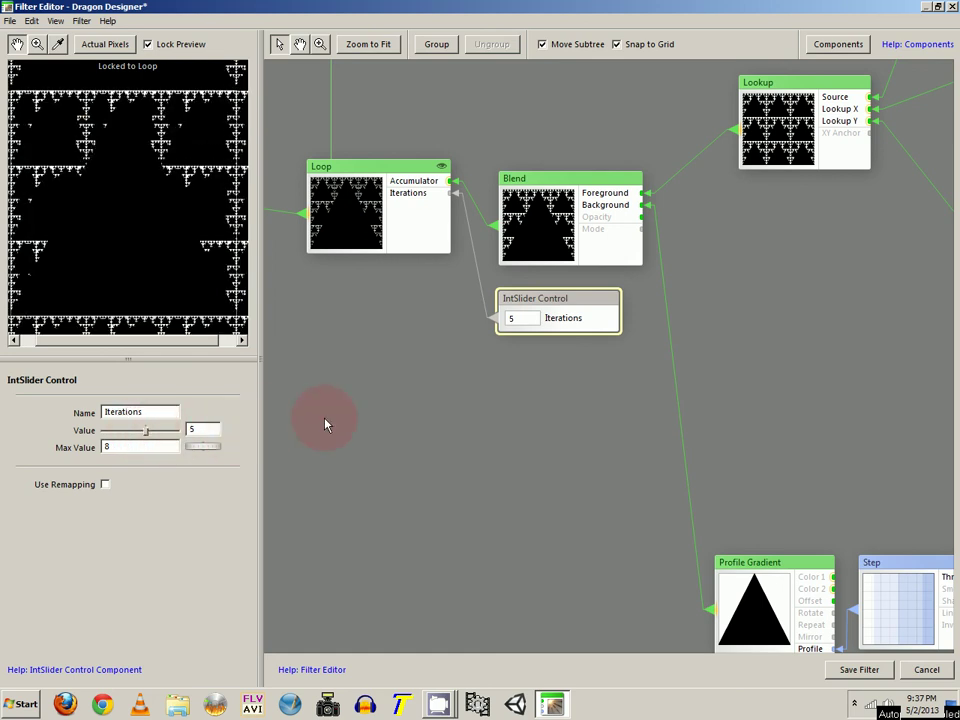
drag(652, 395, 322, 478)
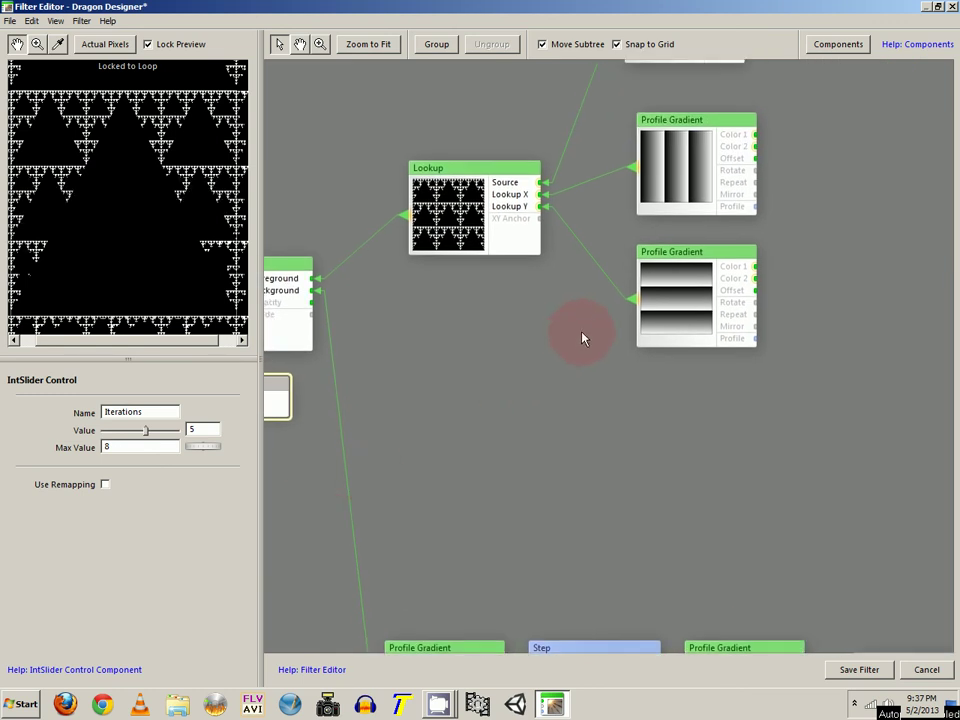
- Try Repeat 5 on the horizontal-band Profile Gradient, then settle on Repeat 2 for icicle shapes
click(677, 290)
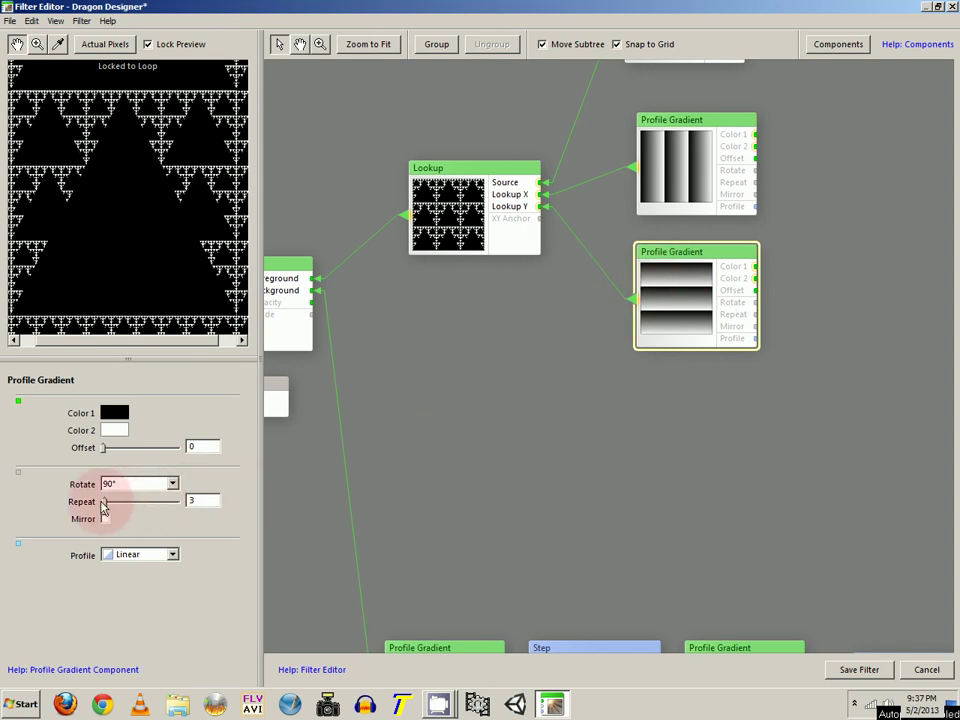
drag(105, 507, 107, 508)
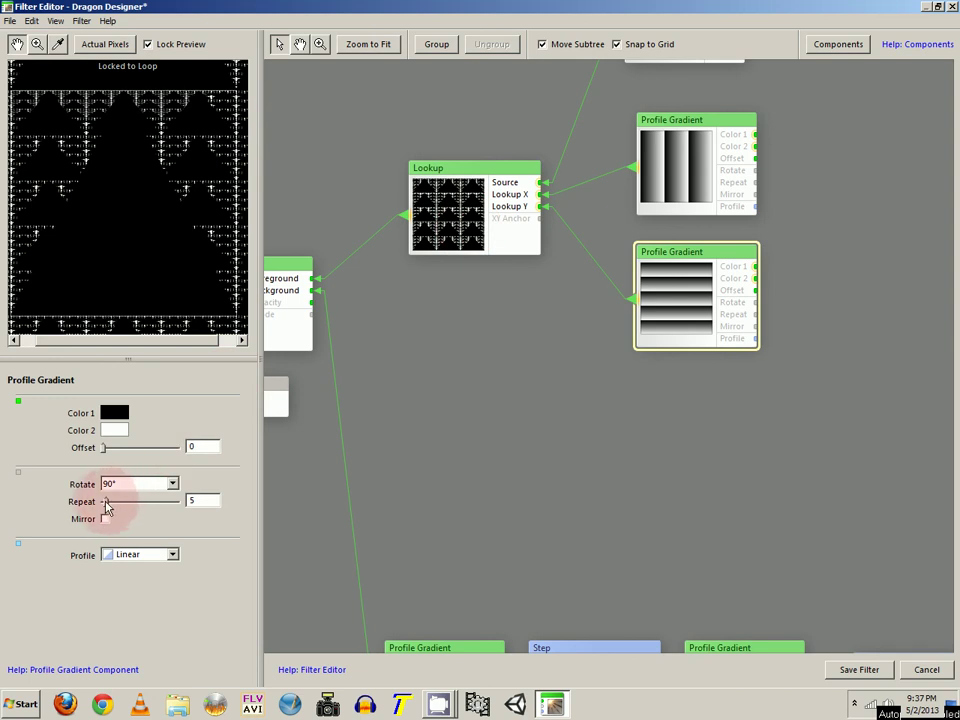
drag(107, 507, 104, 504)
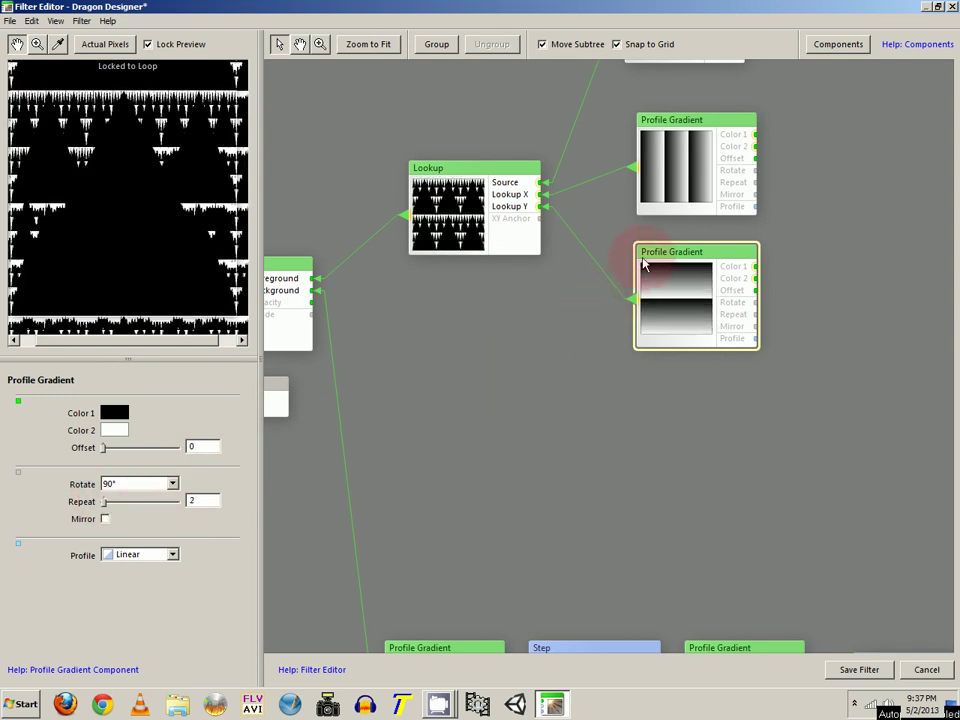
- Try Repeat 5 on the vertical-stripe Profile Gradient, then return it to 3
click(681, 197)
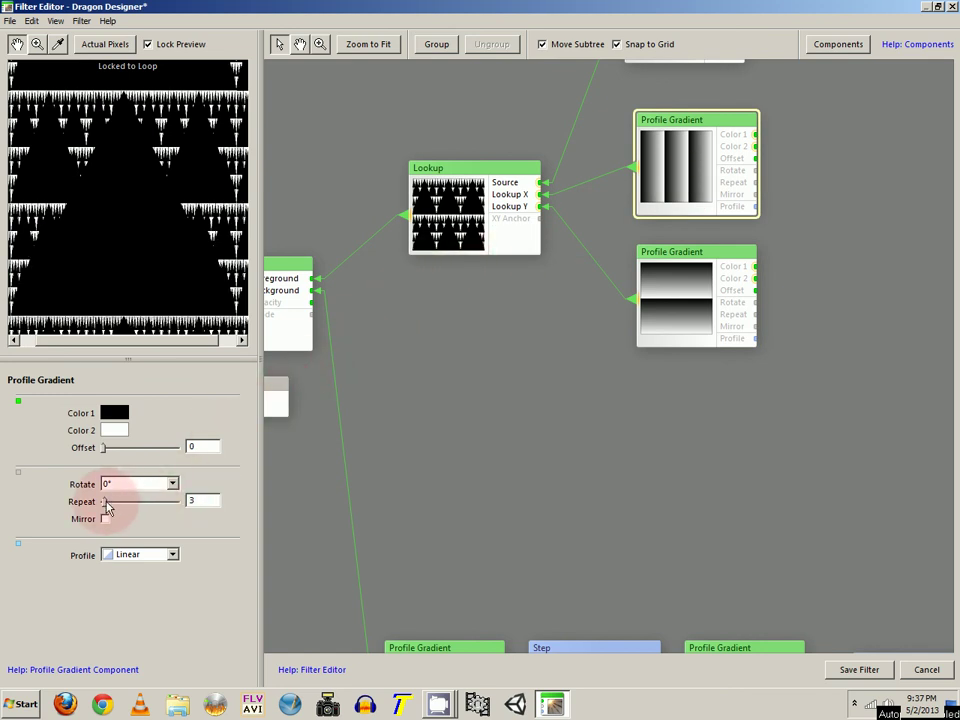
drag(106, 508, 109, 508)
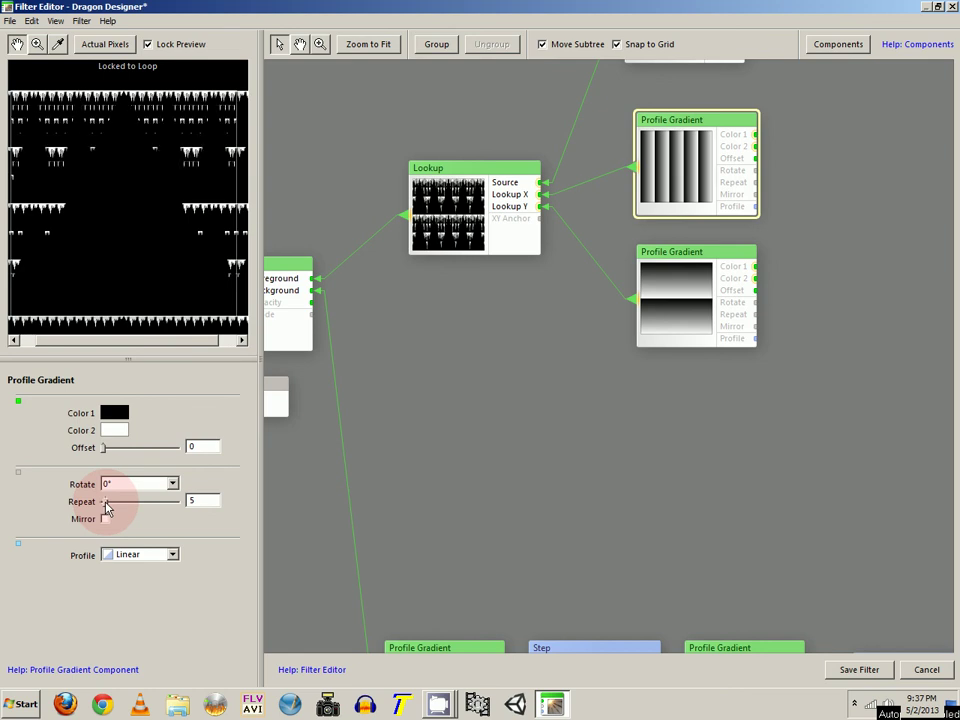
drag(107, 508, 104, 508)
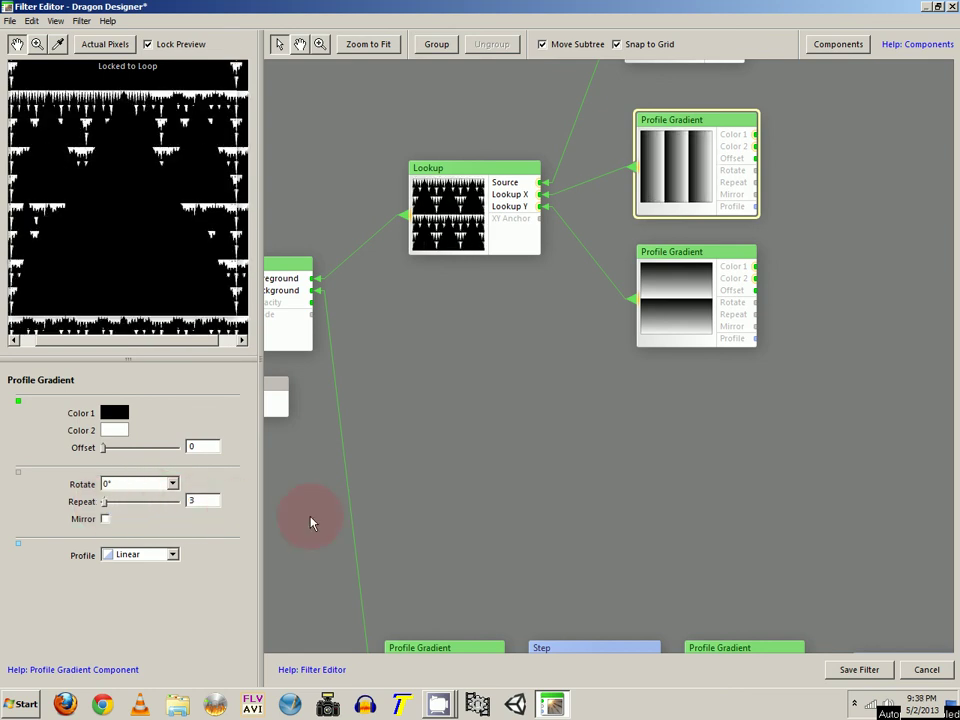
- Turn off Mirror on the triangle Profile Gradient so the profile becomes a single diagonal ramp
scroll(310, 521, down, 4)
click(484, 497)
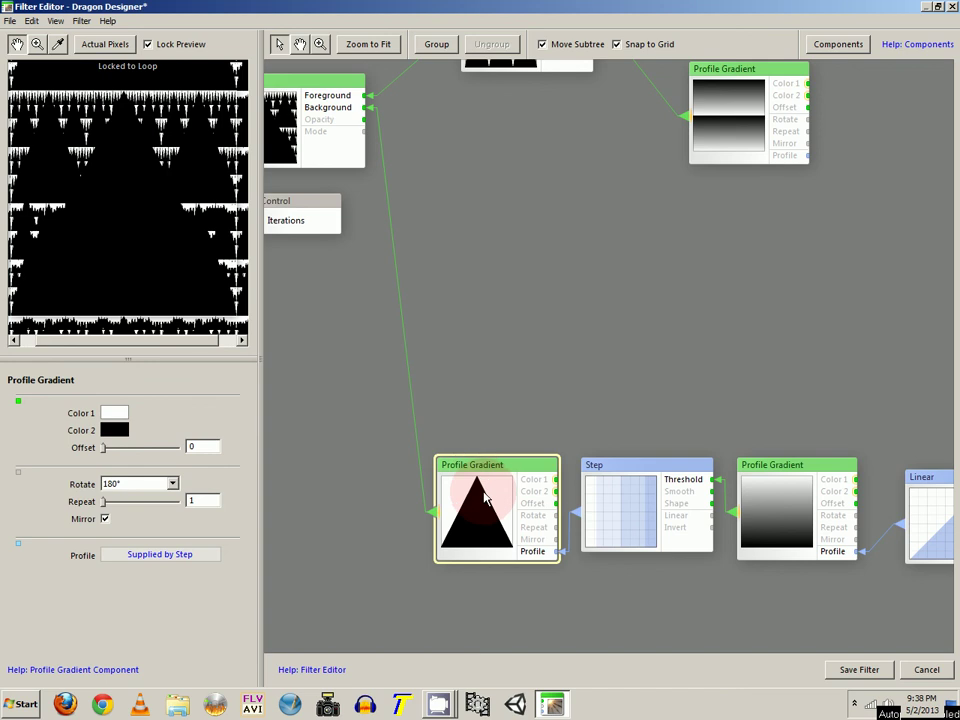
click(105, 519)
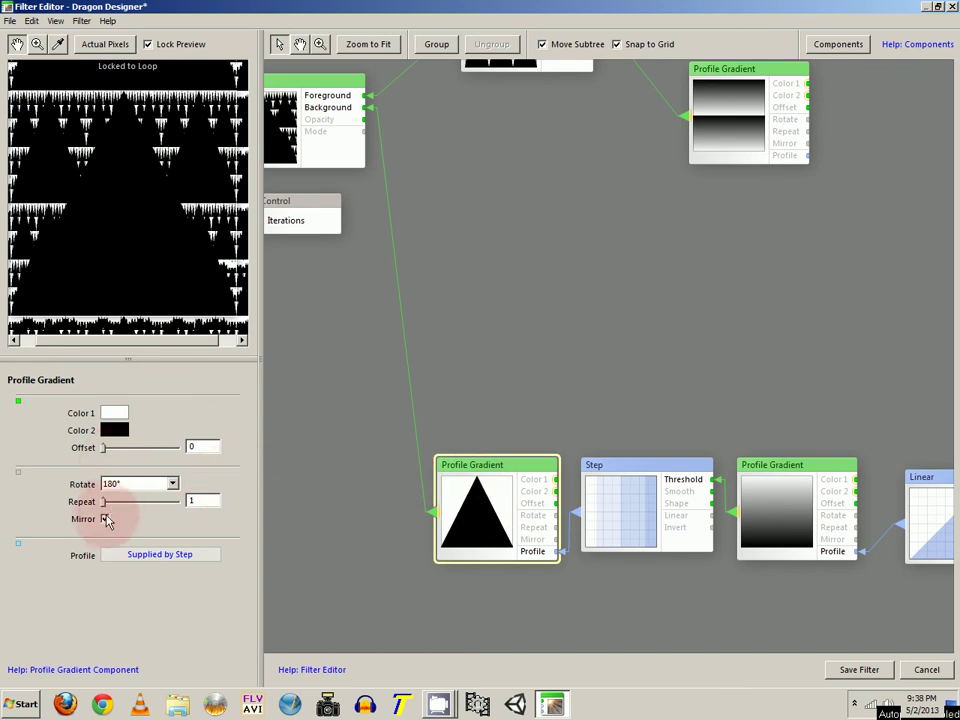
click(105, 519)
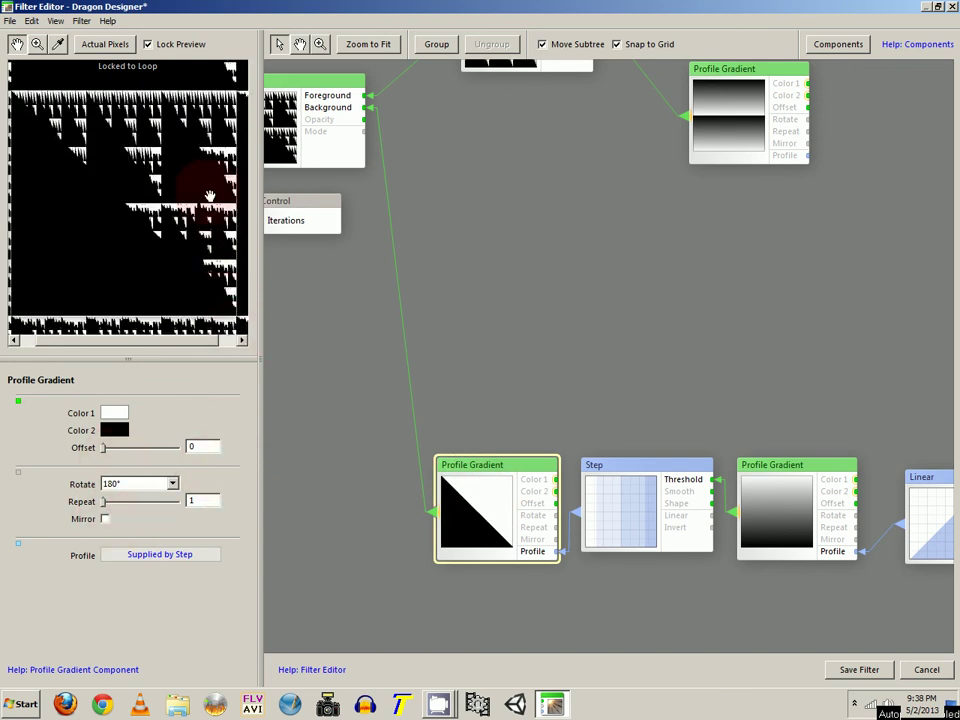
- Set the vertical-stripe Profile Gradient to Repeat 2, leaving Mirror off
scroll(460, 258, up, 3)
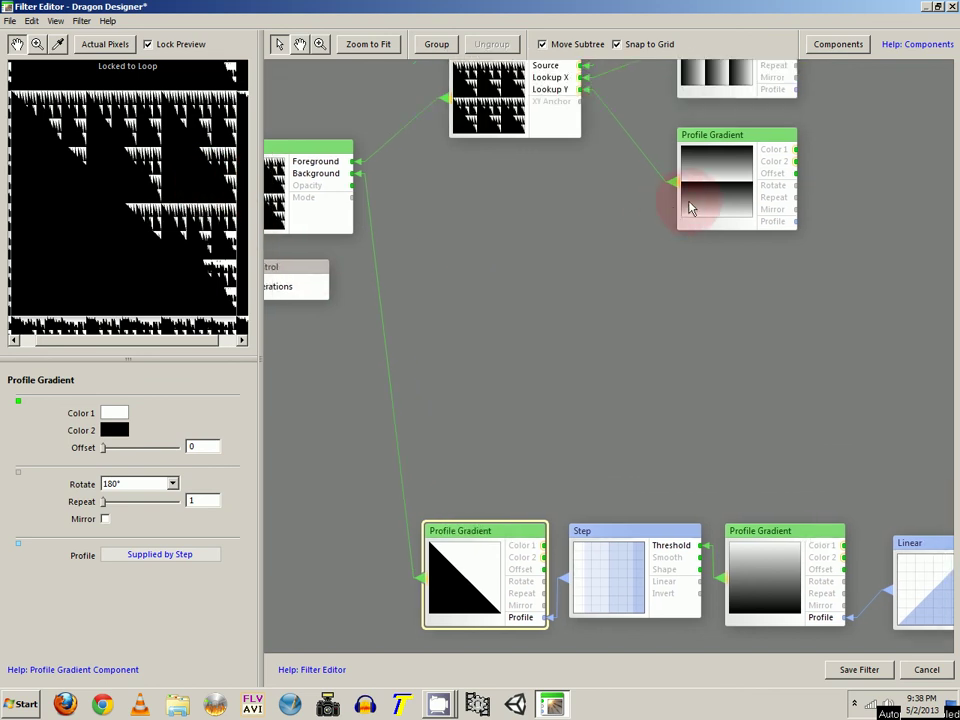
scroll(696, 150, up, 1)
click(703, 92)
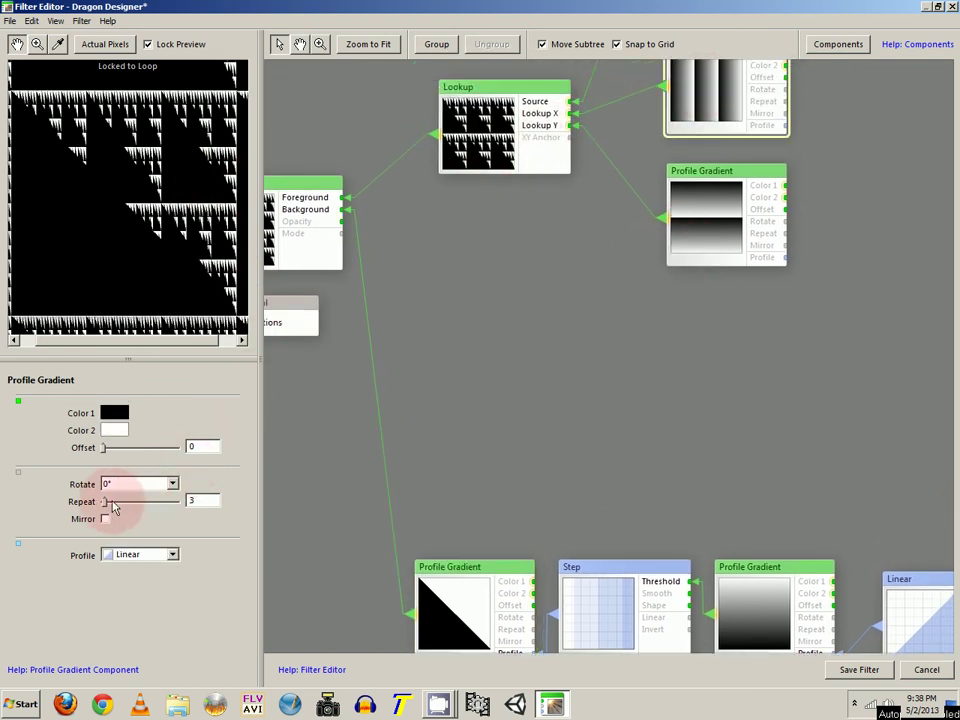
drag(106, 509, 103, 504)
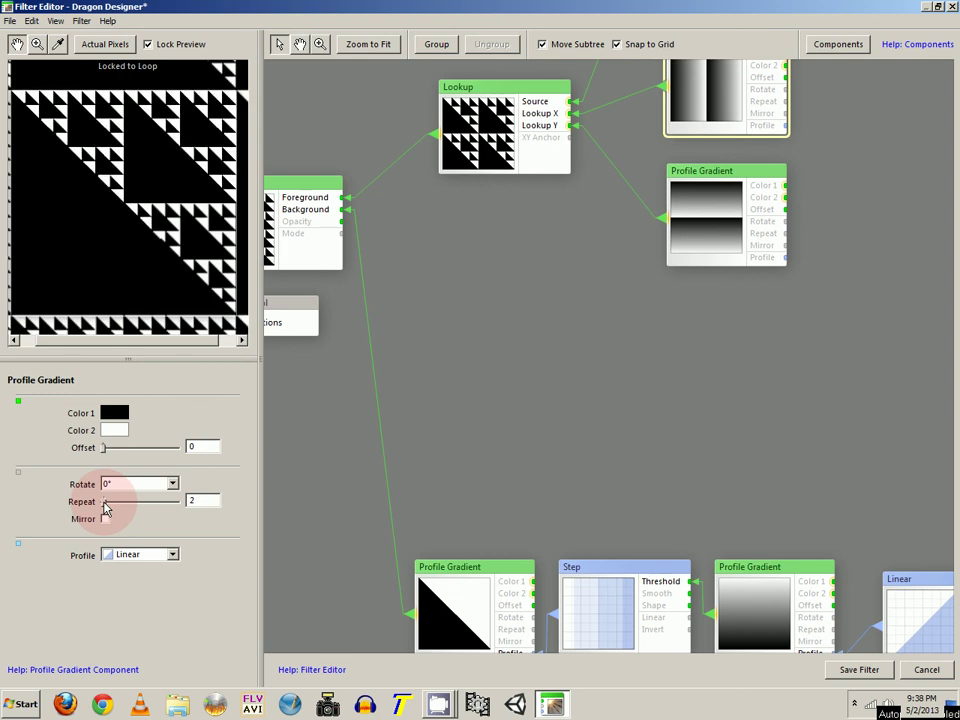
click(105, 520)
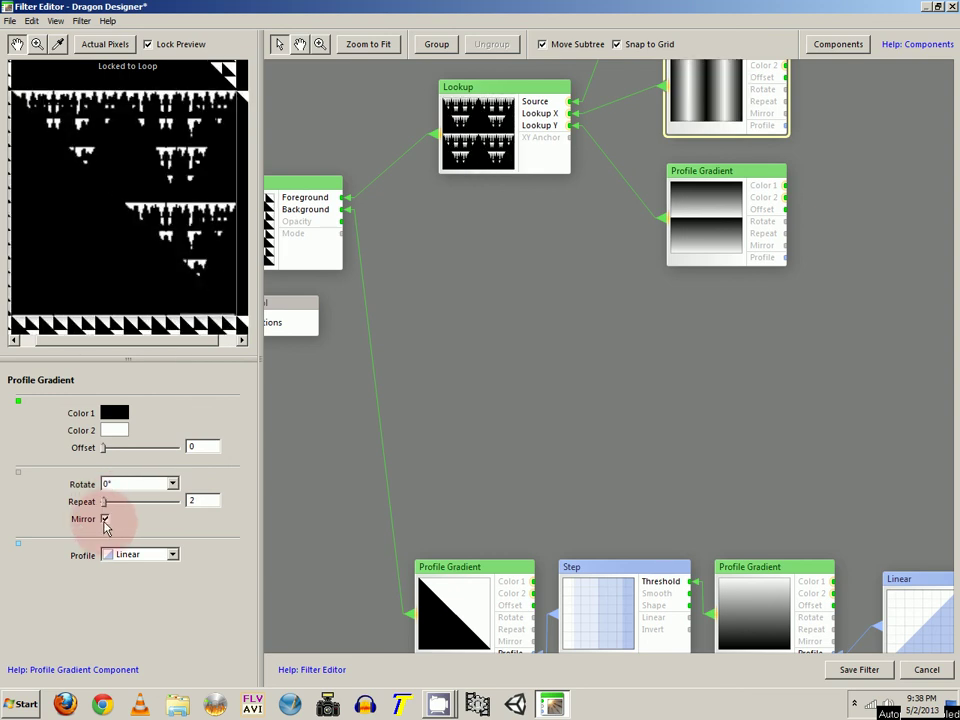
click(105, 520)
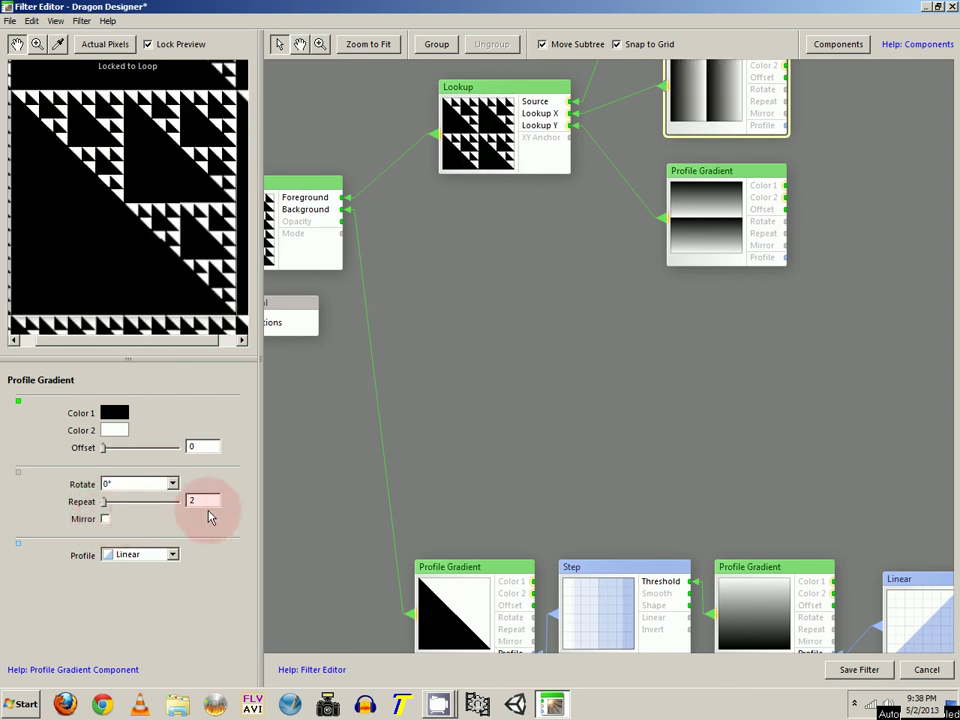
drag(411, 486, 328, 436)
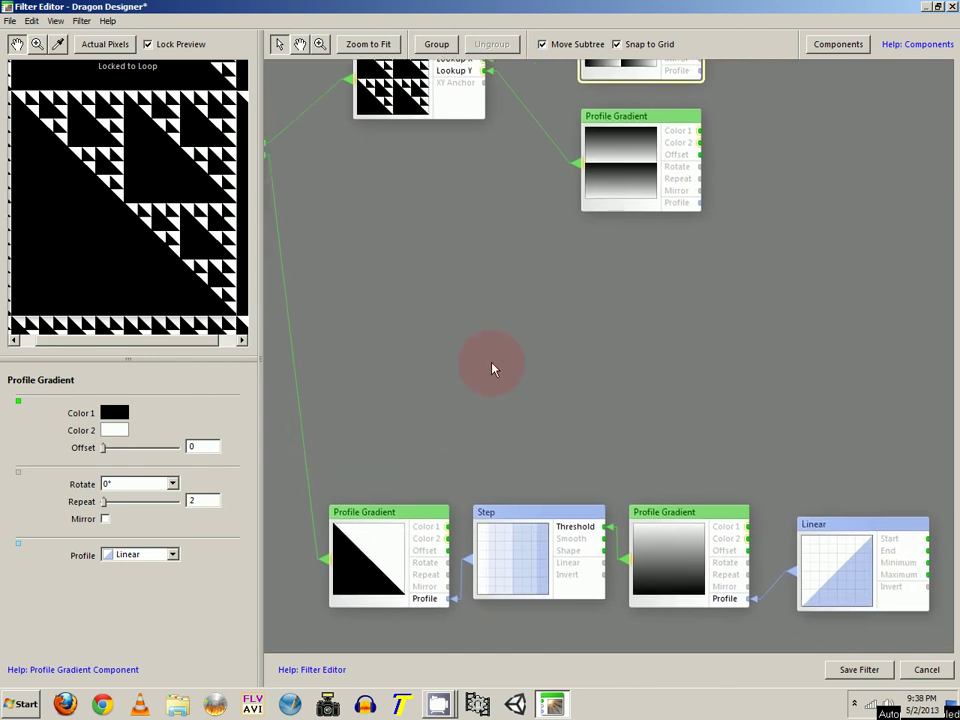
- Fit the entire fractal node network in view and select the Loop component to show its settings
drag(491, 366, 482, 375)
scroll(185, 230, down, 2)
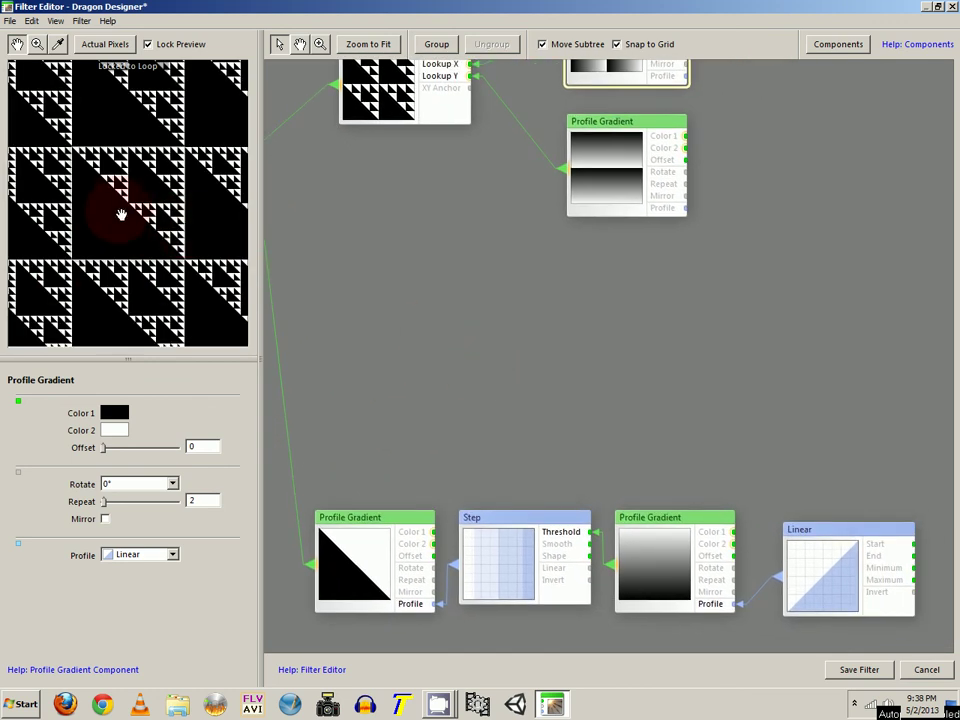
scroll(127, 203, up, 2)
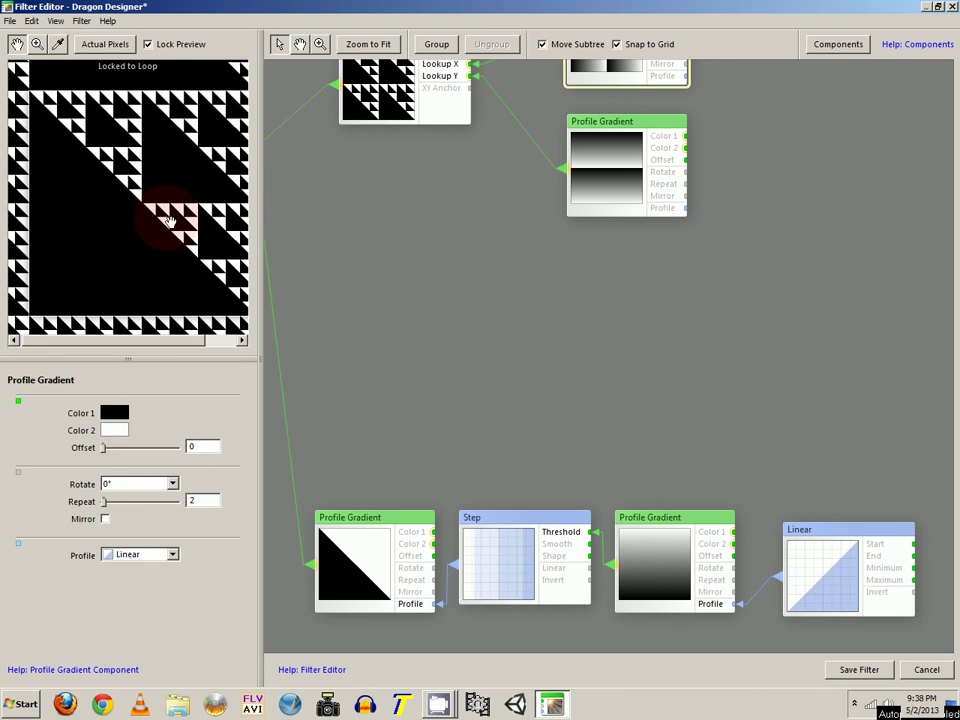
scroll(150, 210, up, 2)
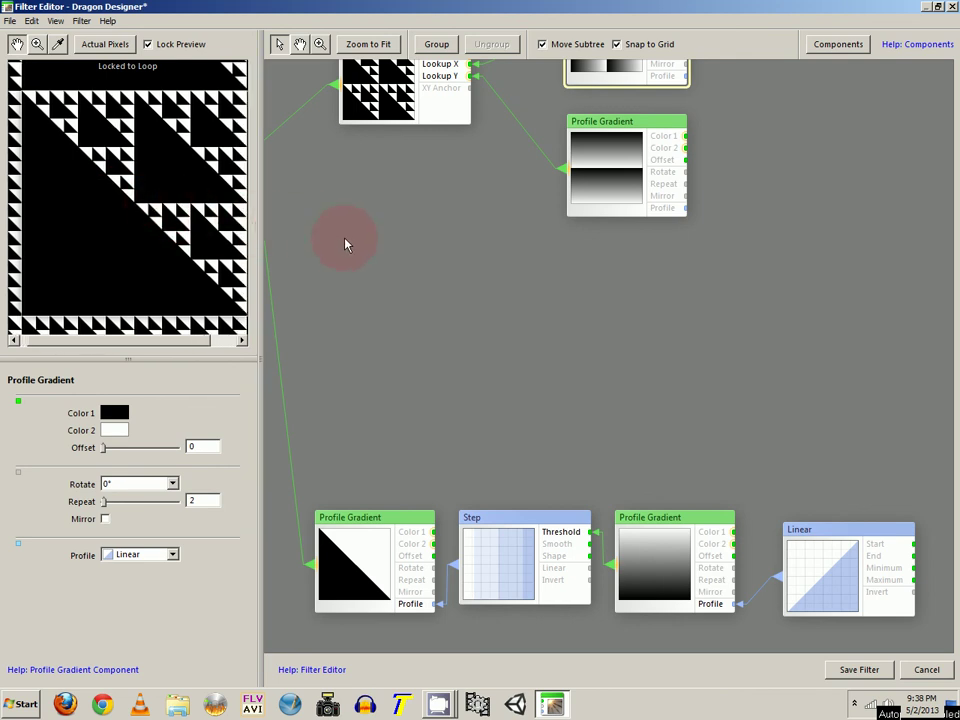
scroll(343, 240, down, 3)
drag(345, 240, 630, 350)
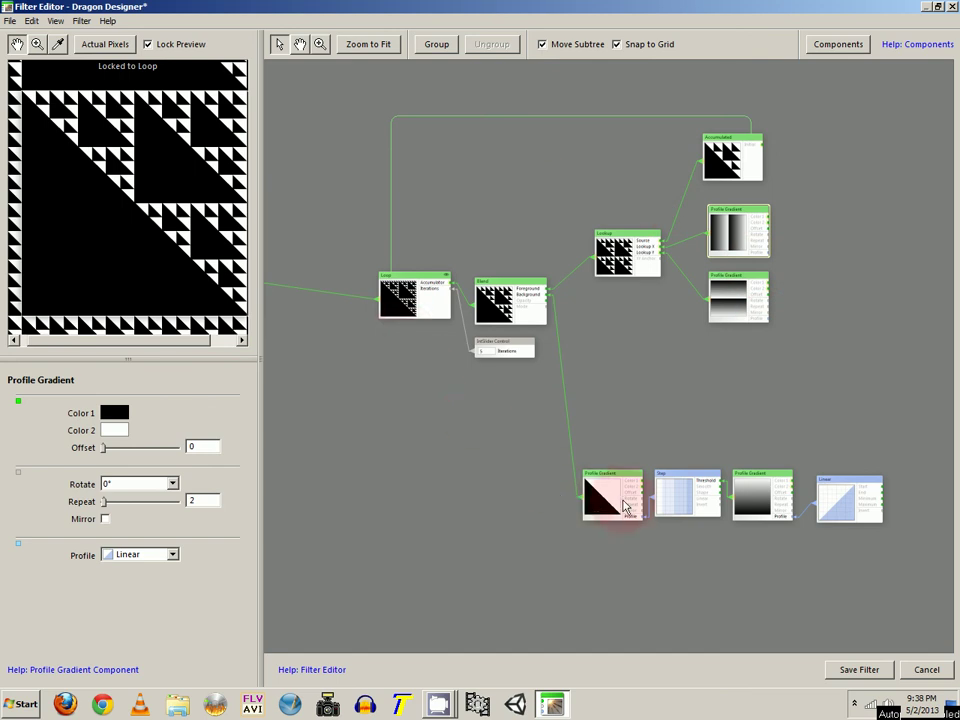
click(431, 293)
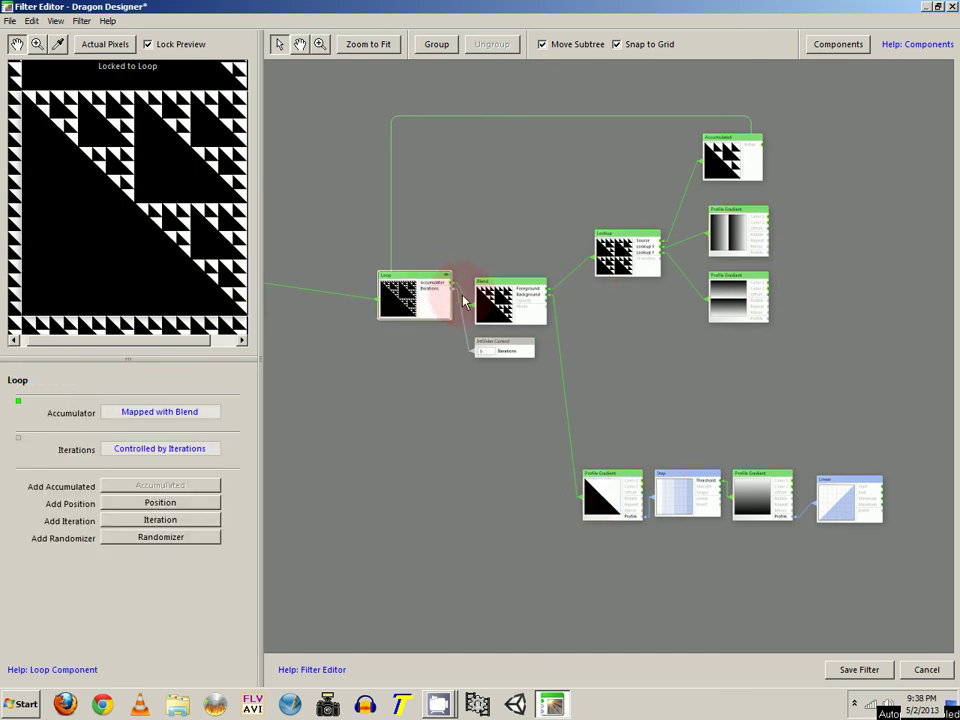